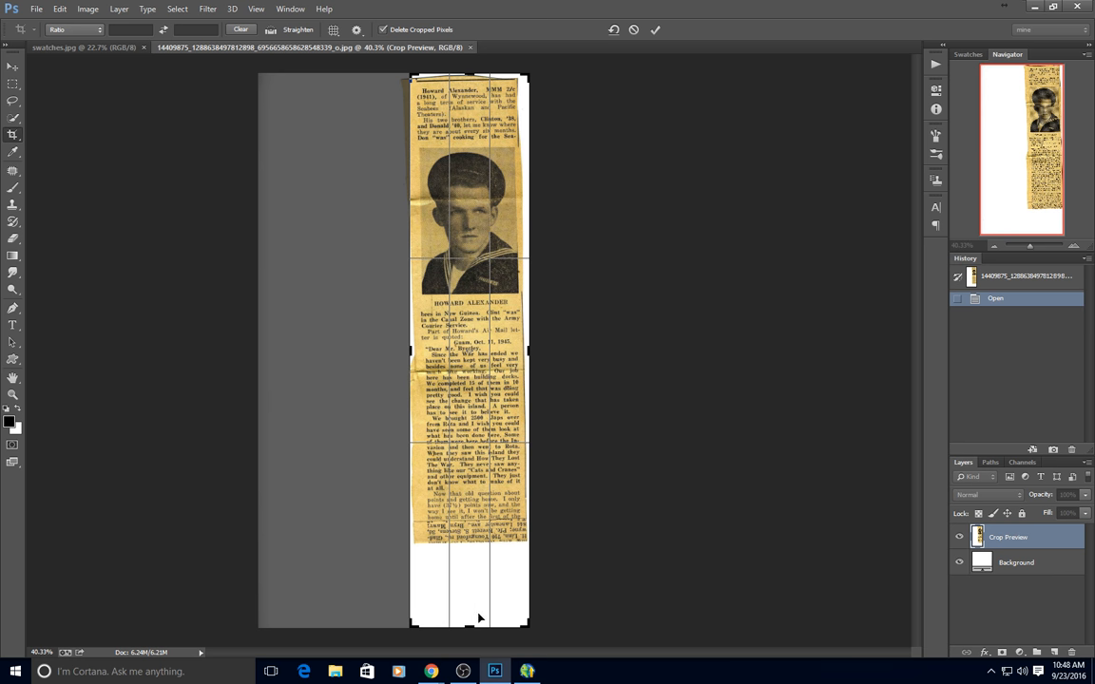
- Fit the crop frame around the newspaper clipping, excluding the blank area below it, and rotate the image slightly to straighten the column
drag(474, 627, 475, 586)
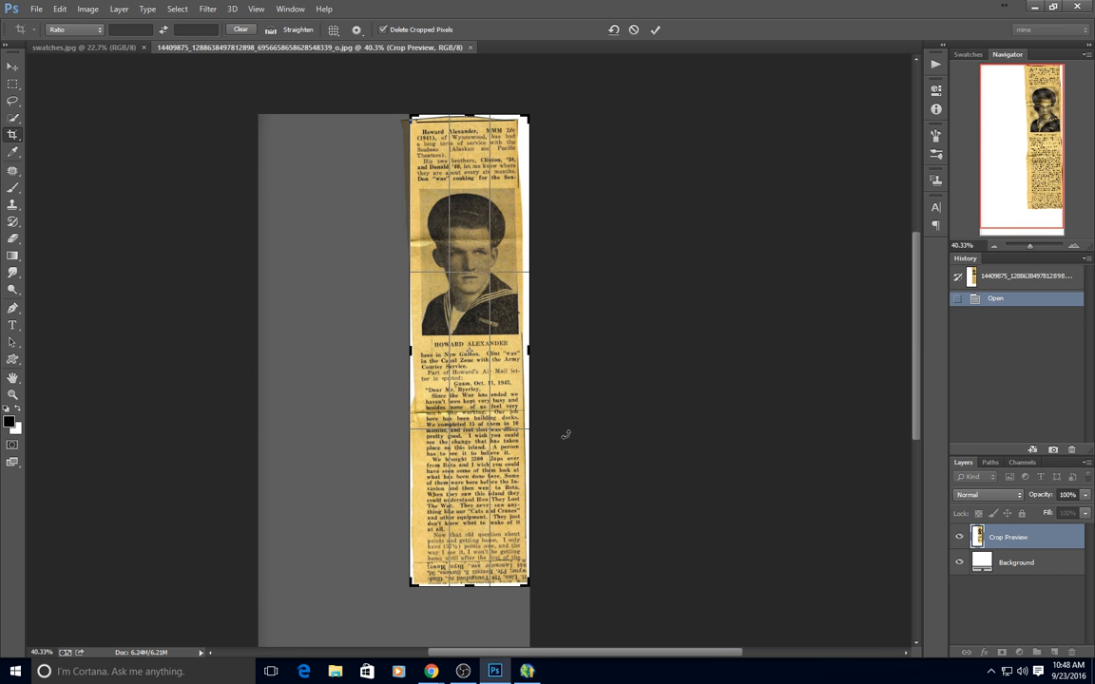
drag(527, 349, 527, 348)
drag(321, 270, 319, 262)
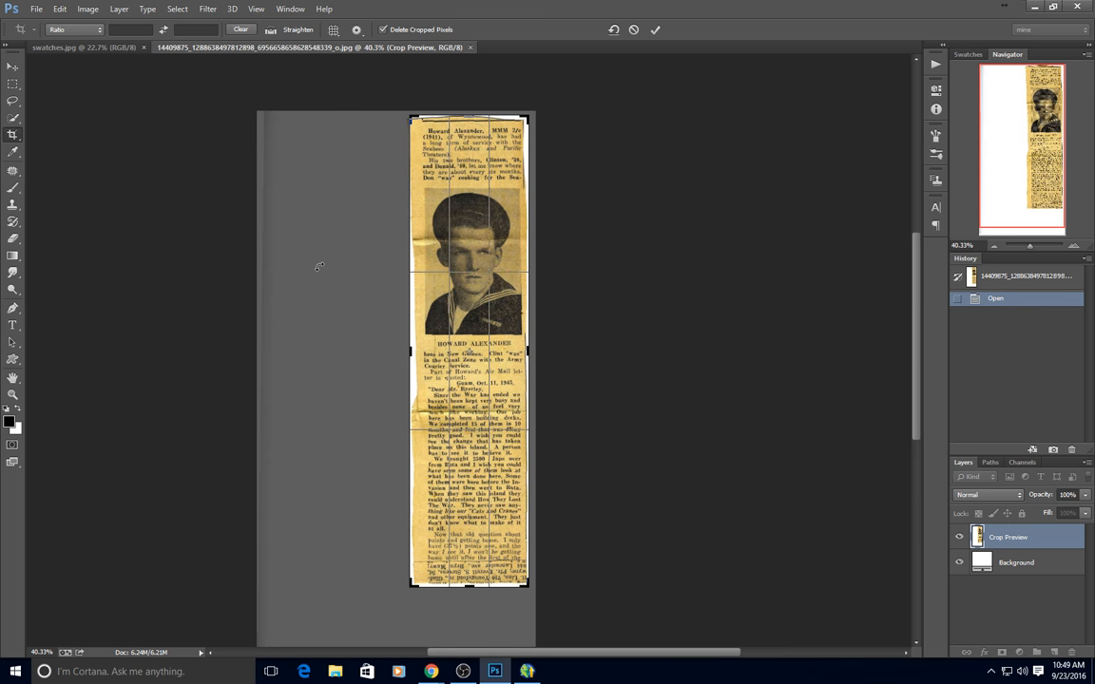
drag(410, 354, 411, 356)
drag(467, 112, 467, 116)
drag(524, 351, 524, 351)
- Tighten the crop frame's right and bottom edges to the clipping so that no white strip is included
scroll(471, 606, up, 13)
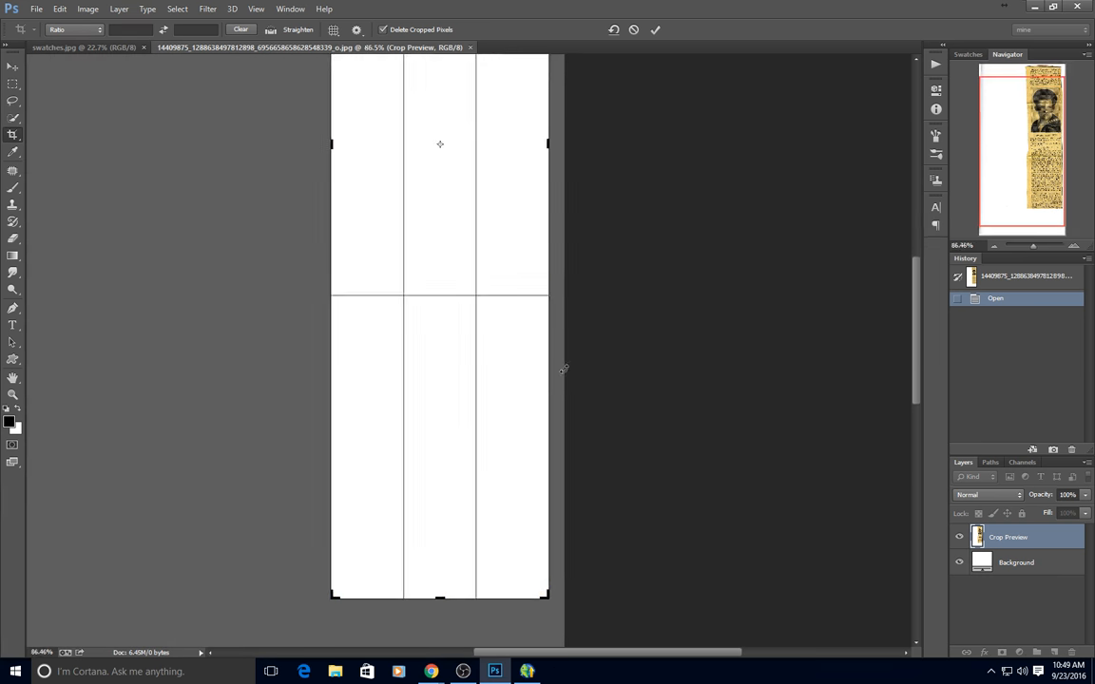
drag(917, 391, 901, 298)
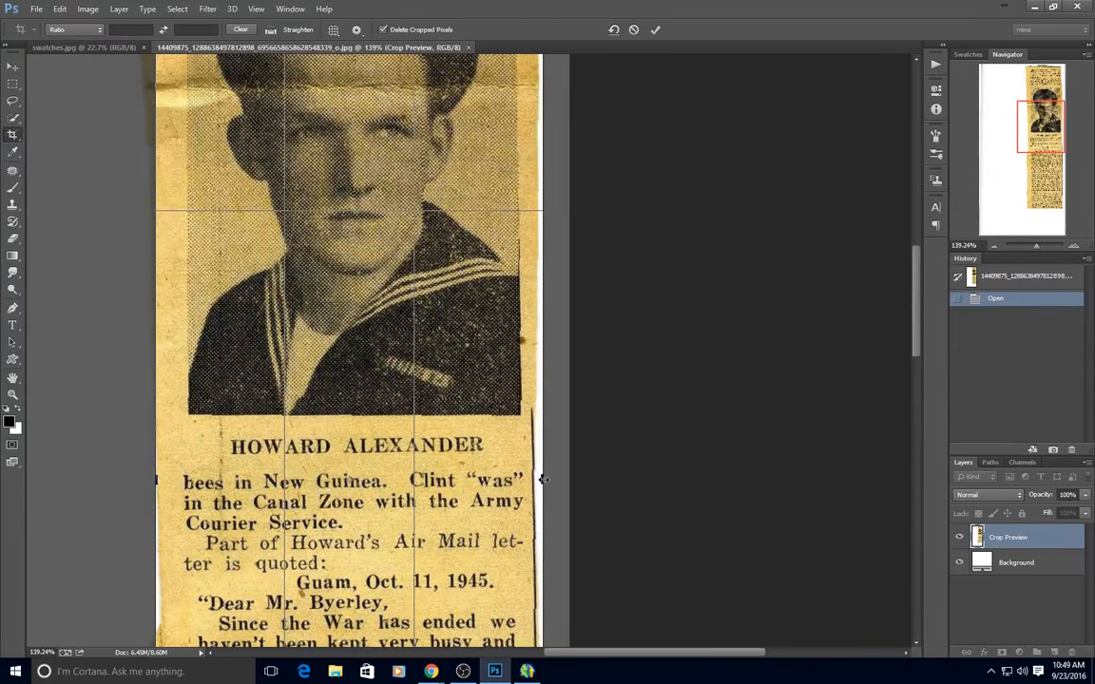
drag(543, 479, 538, 480)
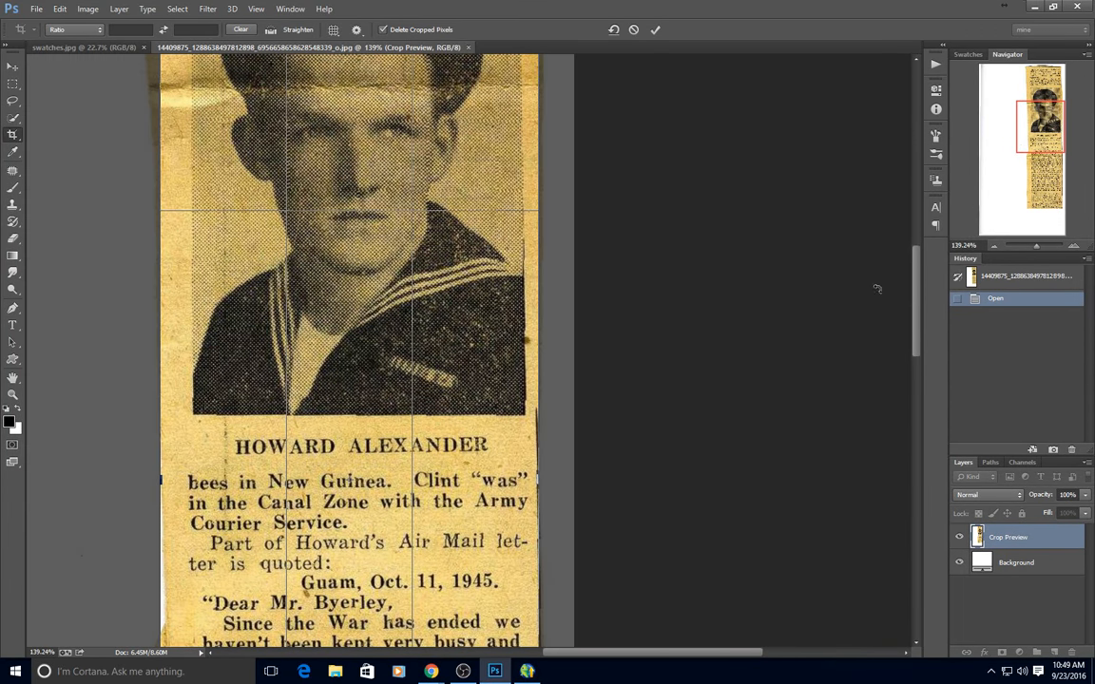
drag(920, 281, 918, 463)
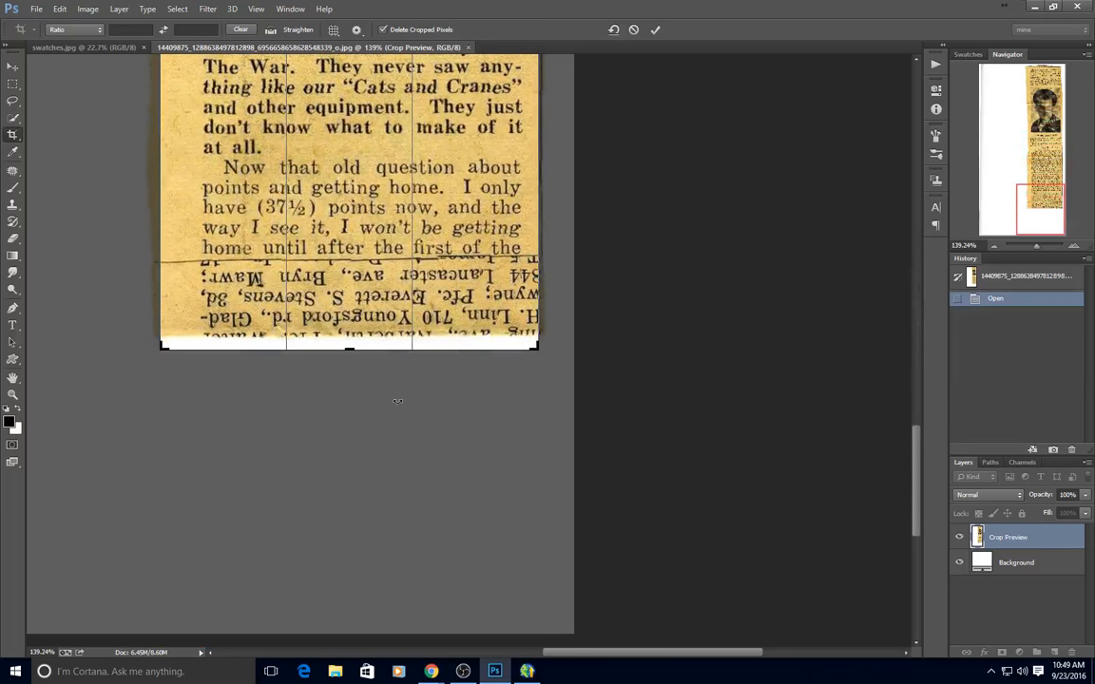
drag(351, 356, 352, 344)
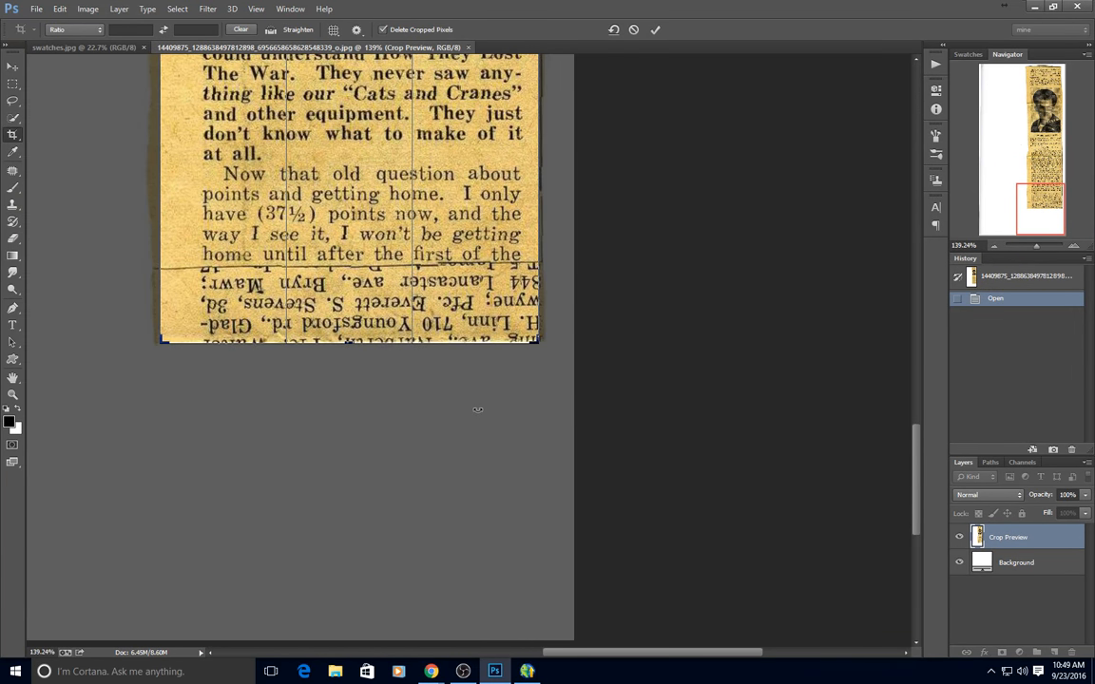
- Rotate the clipping about 1.3° within the crop frame and apply the crop
scroll(531, 184, down, 5)
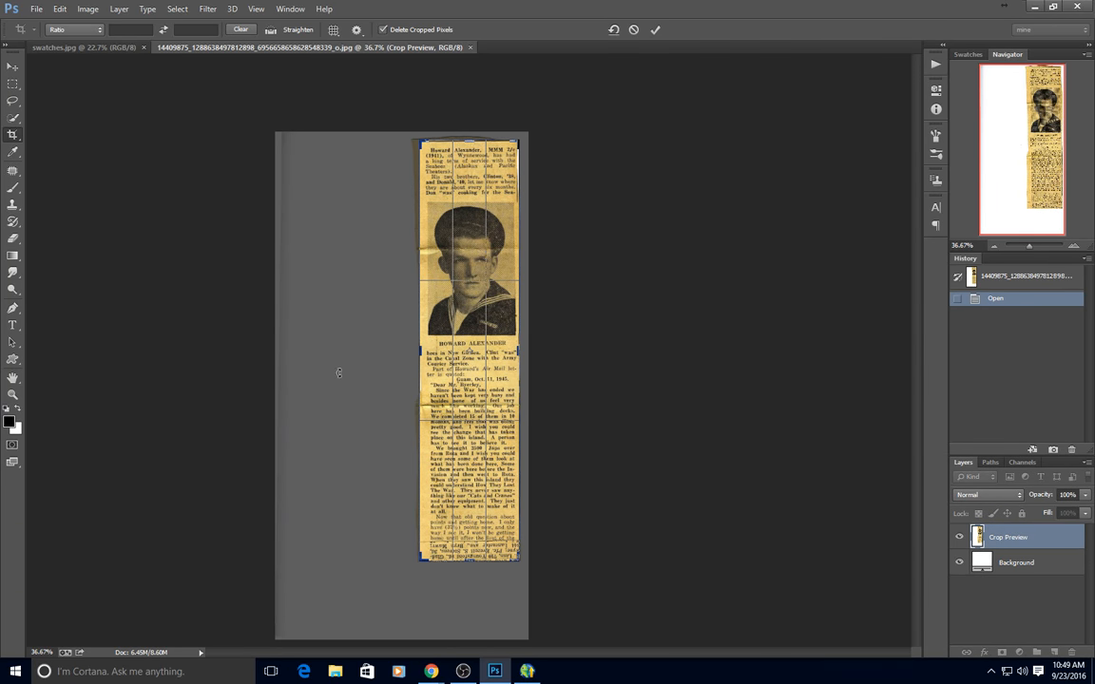
scroll(339, 374, up, 2)
drag(344, 361, 343, 359)
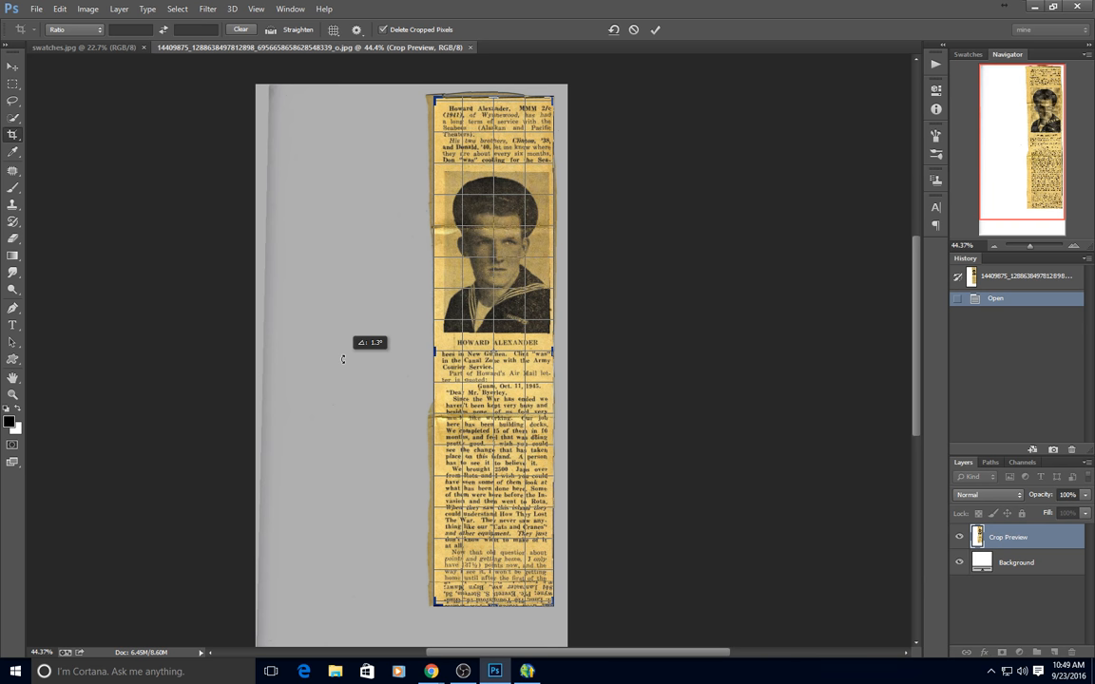
drag(343, 360, 344, 360)
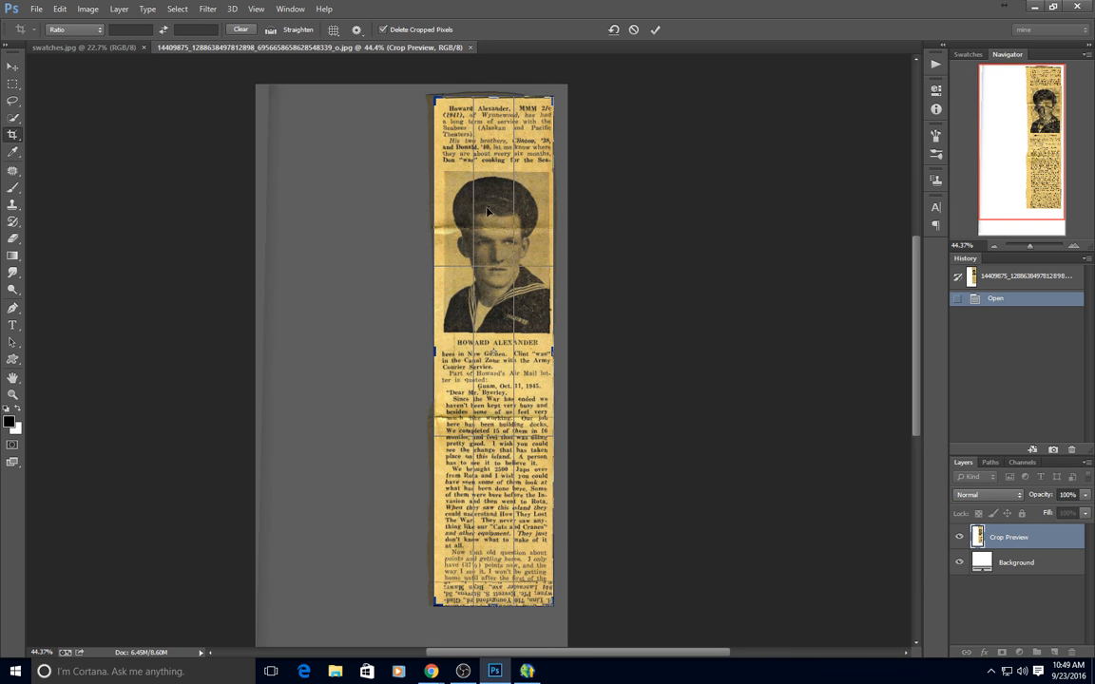
click(654, 30)
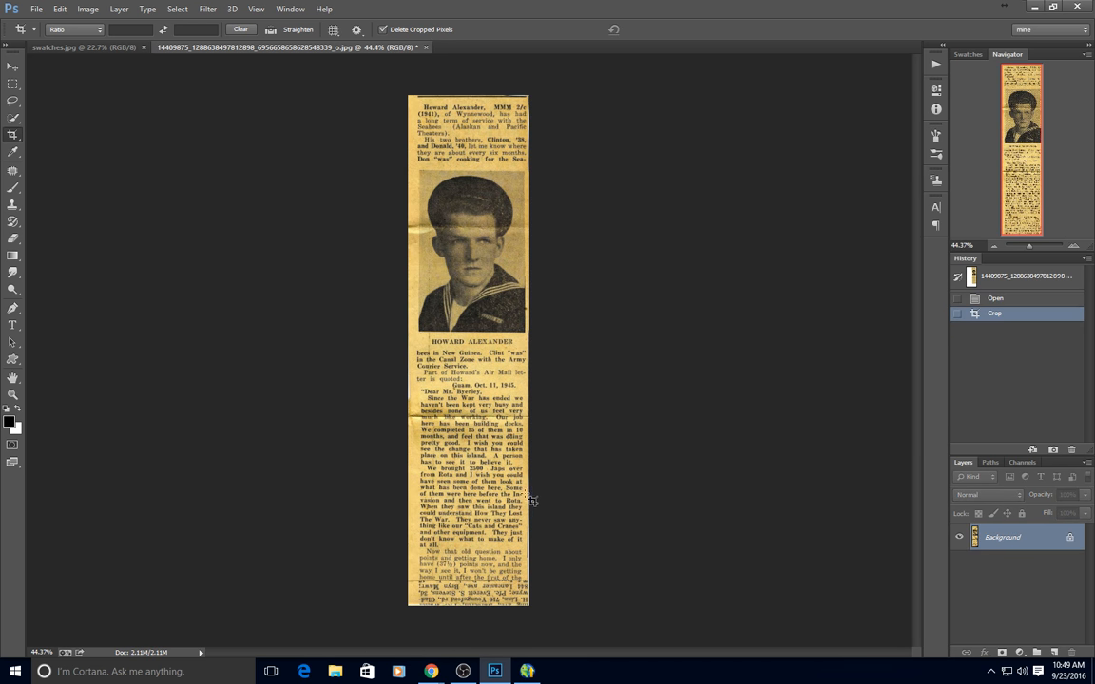
- Duplicate the Background layer under the default name
scroll(523, 163, up, 8)
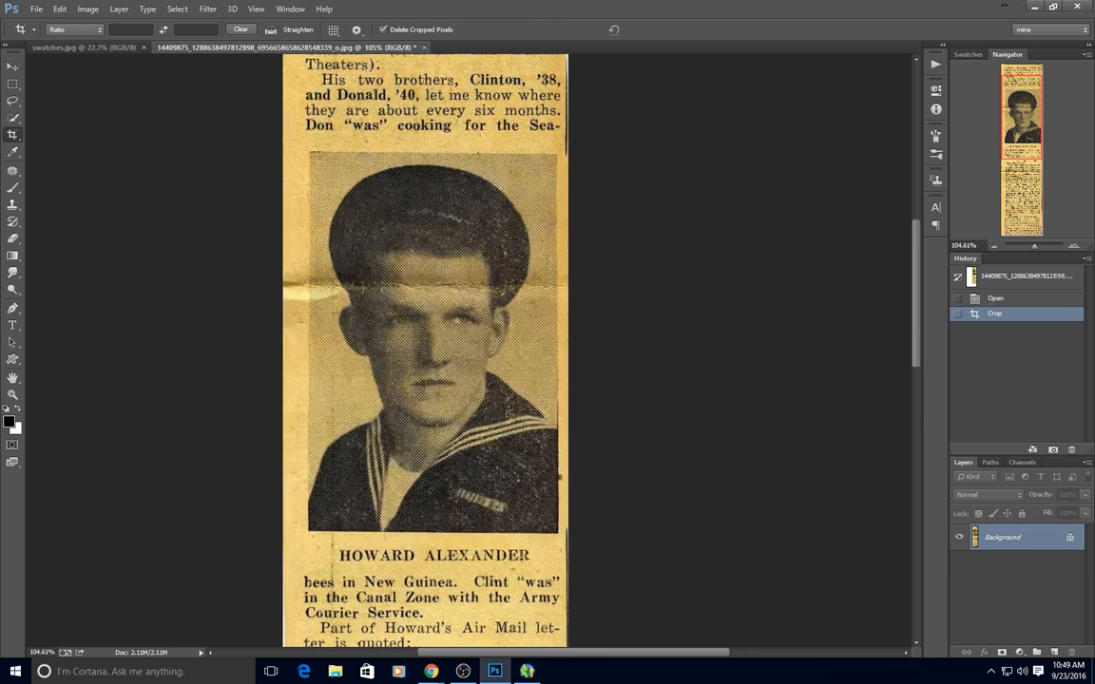
right_click(1025, 547)
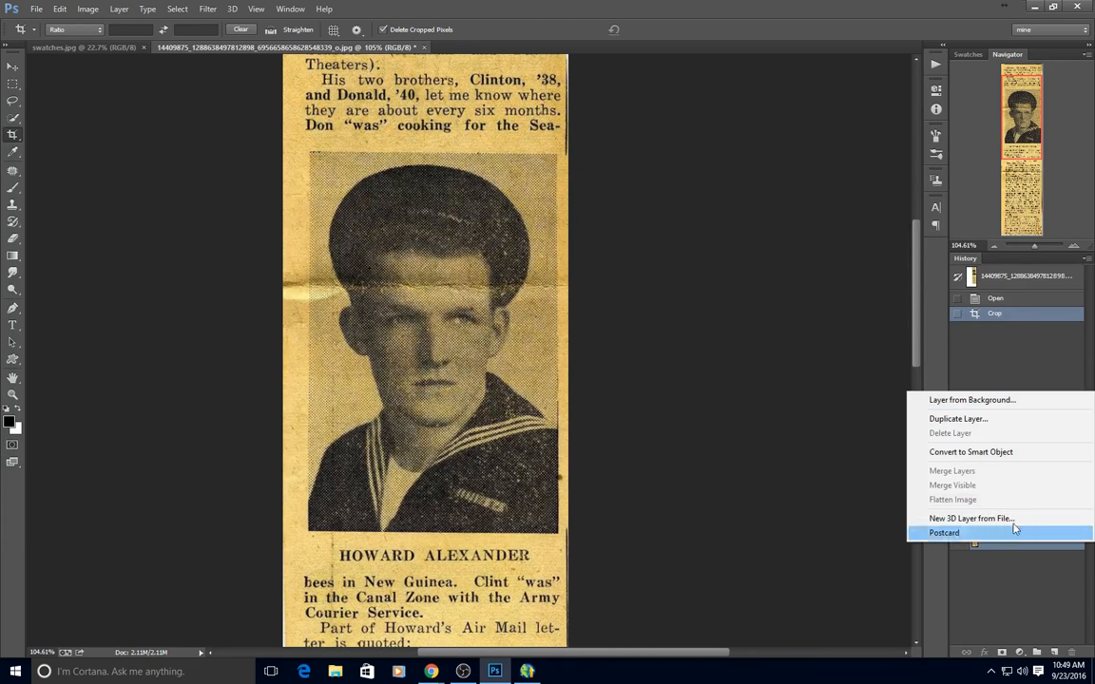
click(941, 420)
click(659, 207)
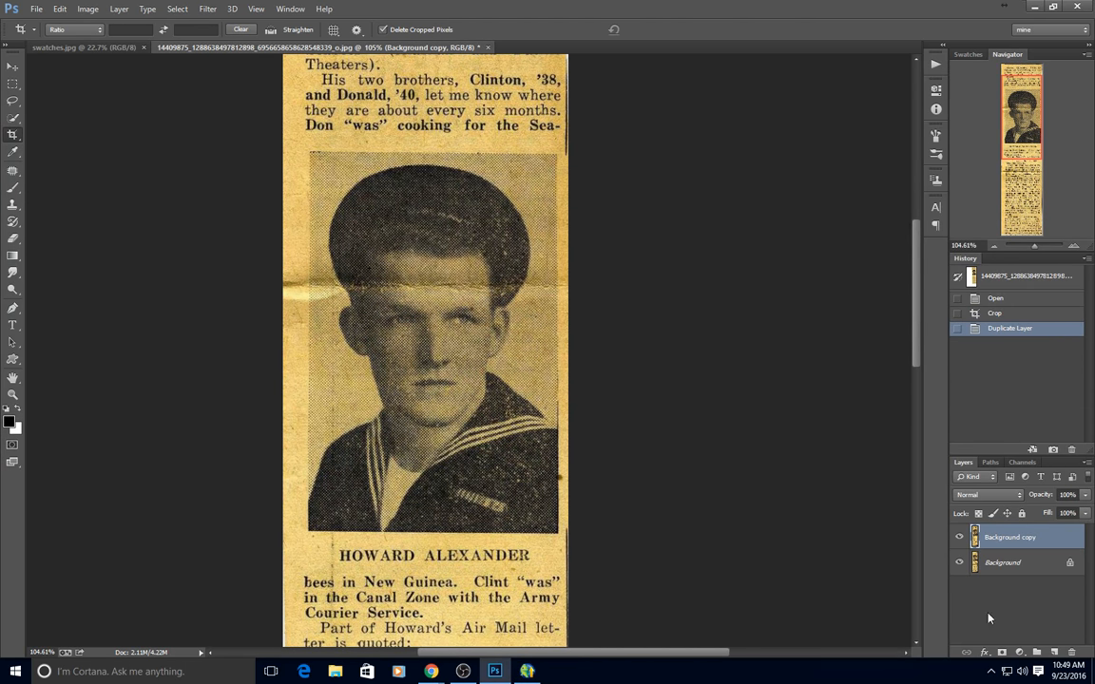
- Try to repair the crease across the middle of the forehead with the Patch tool, sampling the skin just below it
scroll(568, 299, down, 4)
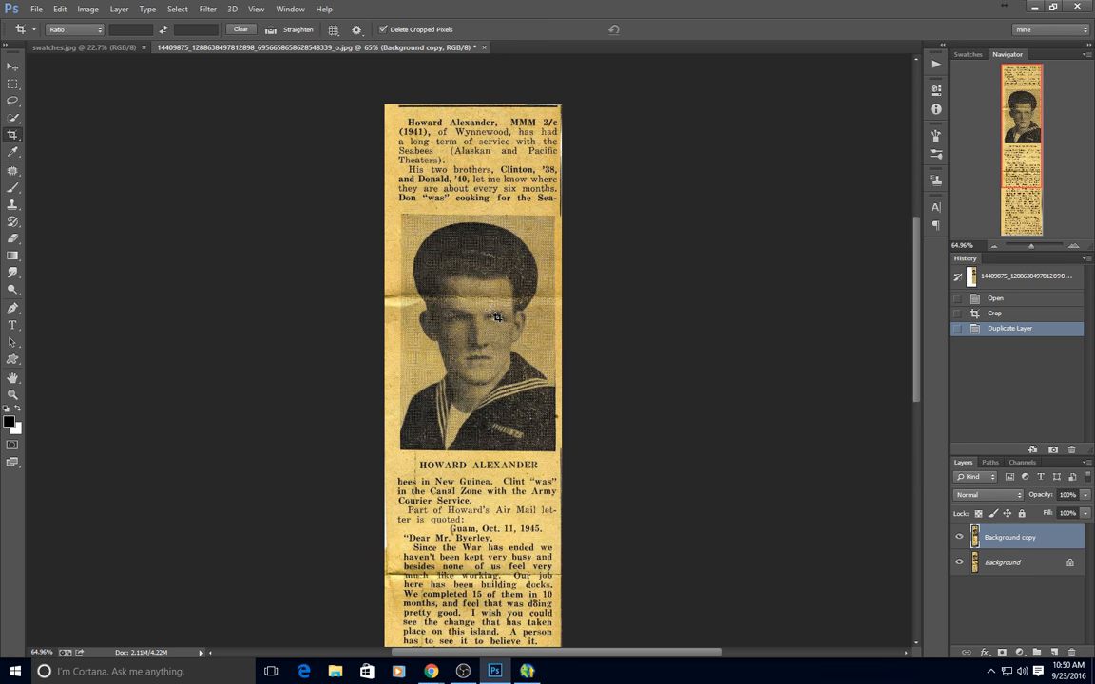
scroll(497, 316, up, 4)
scroll(518, 347, up, 1)
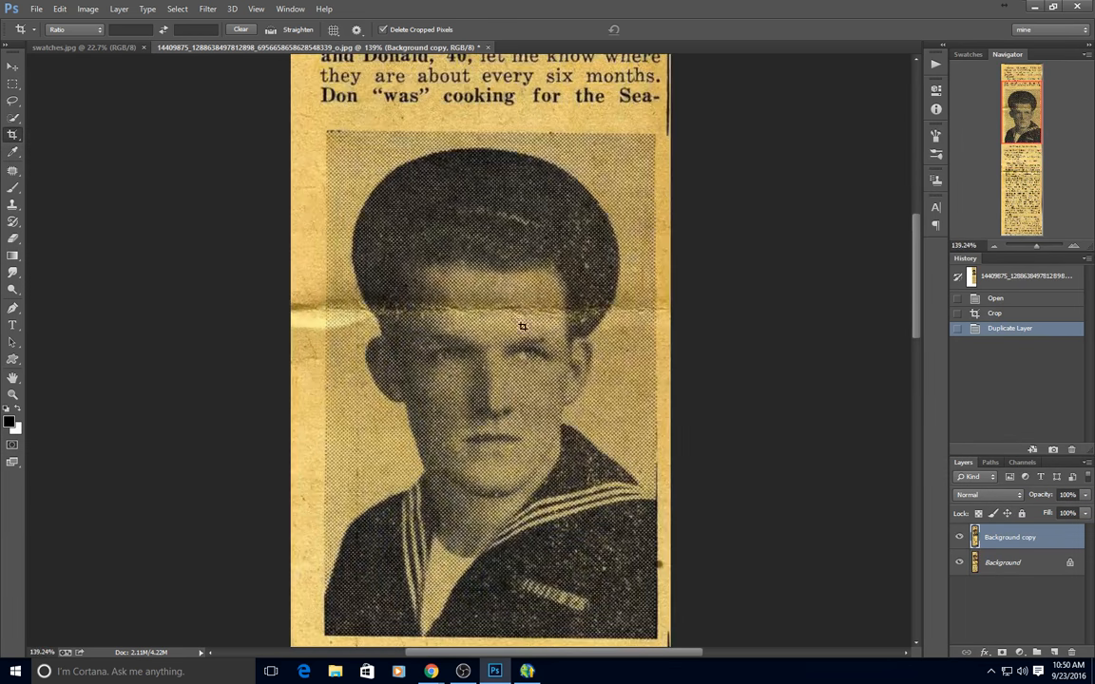
click(13, 172)
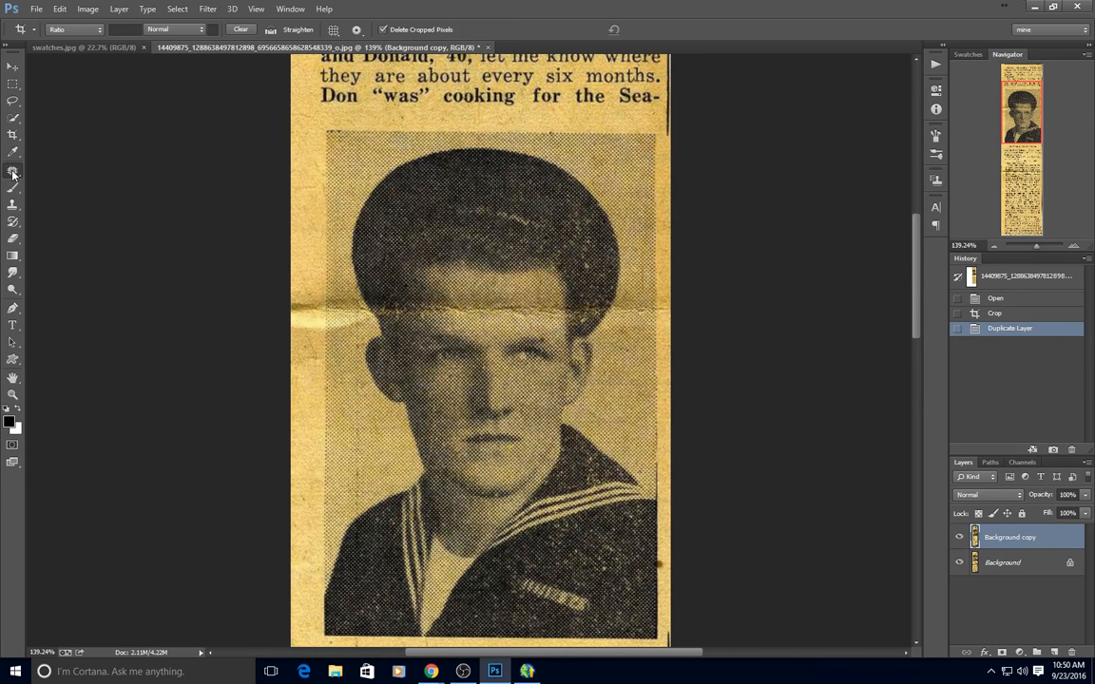
click(12, 173)
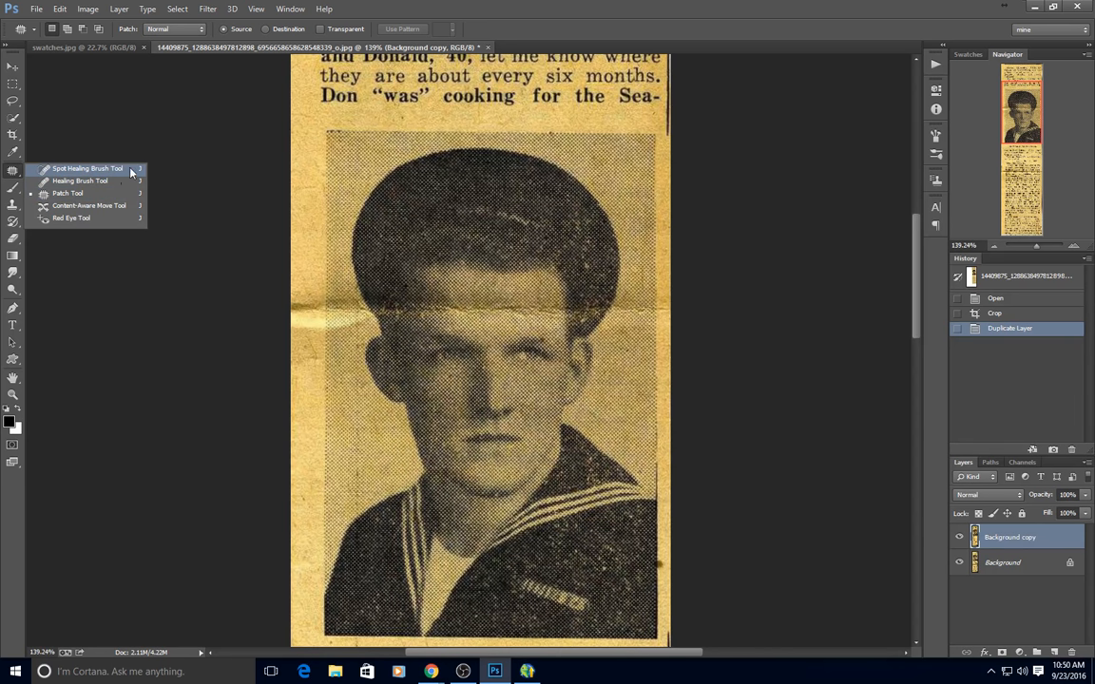
click(85, 193)
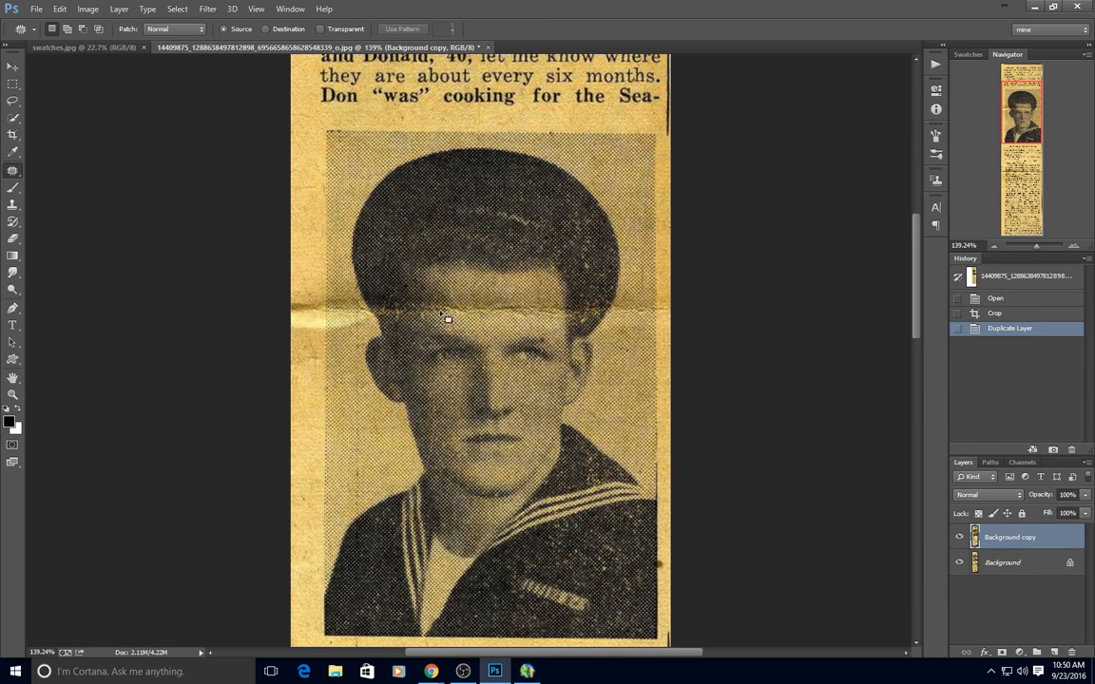
scroll(530, 338, up, 5)
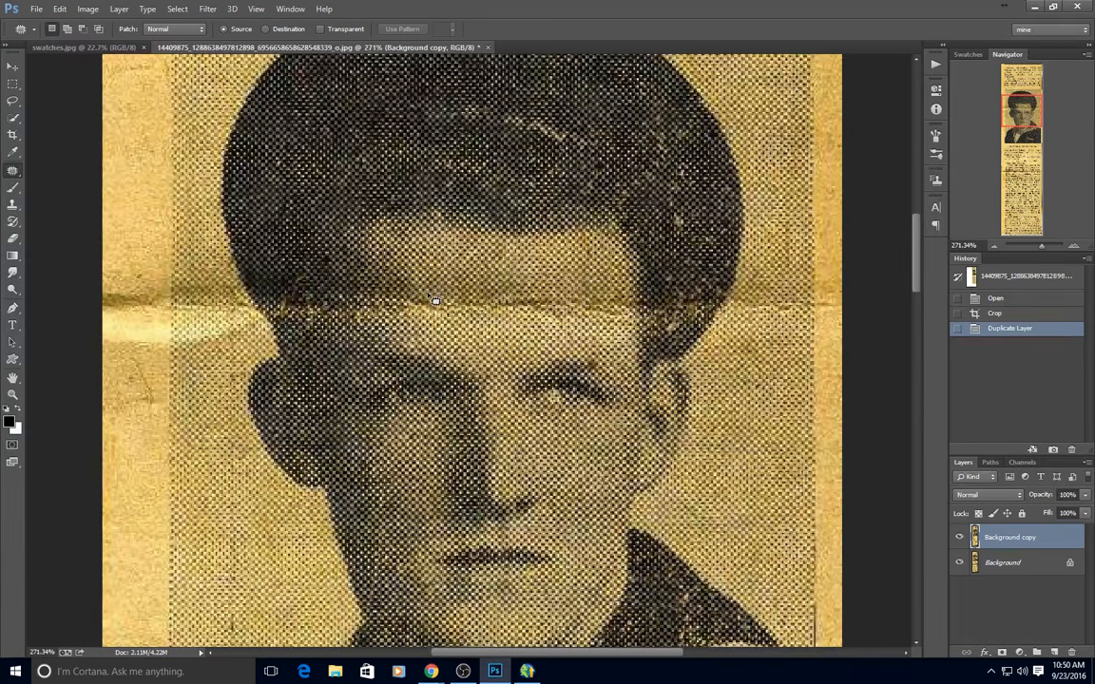
drag(467, 292, 394, 290)
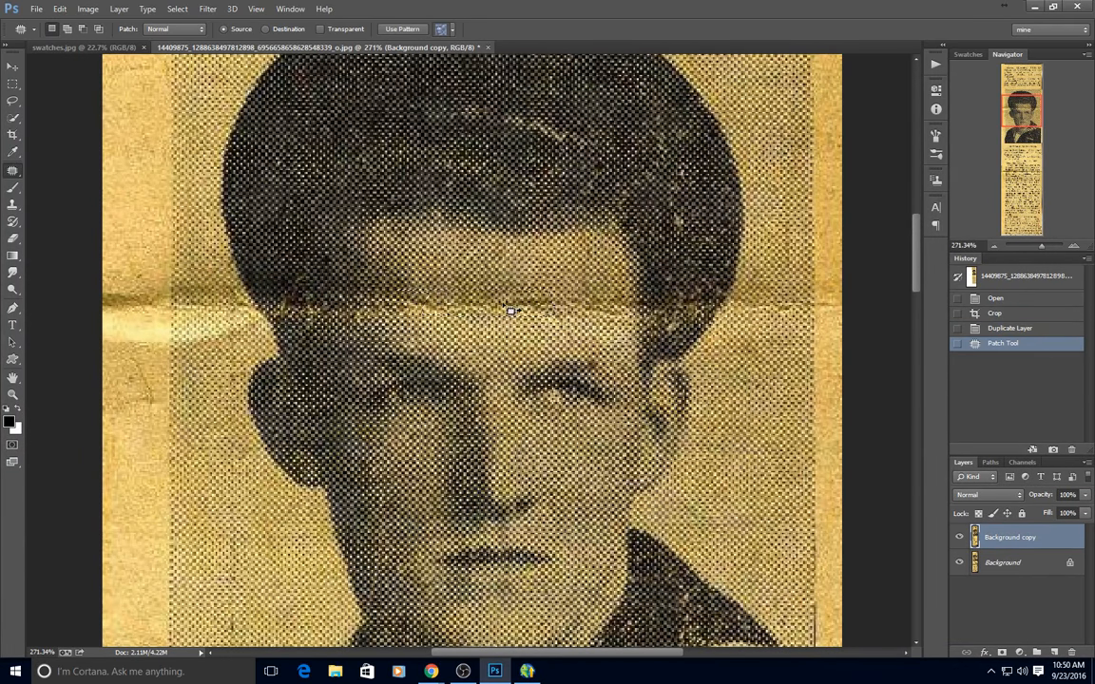
drag(495, 303, 490, 335)
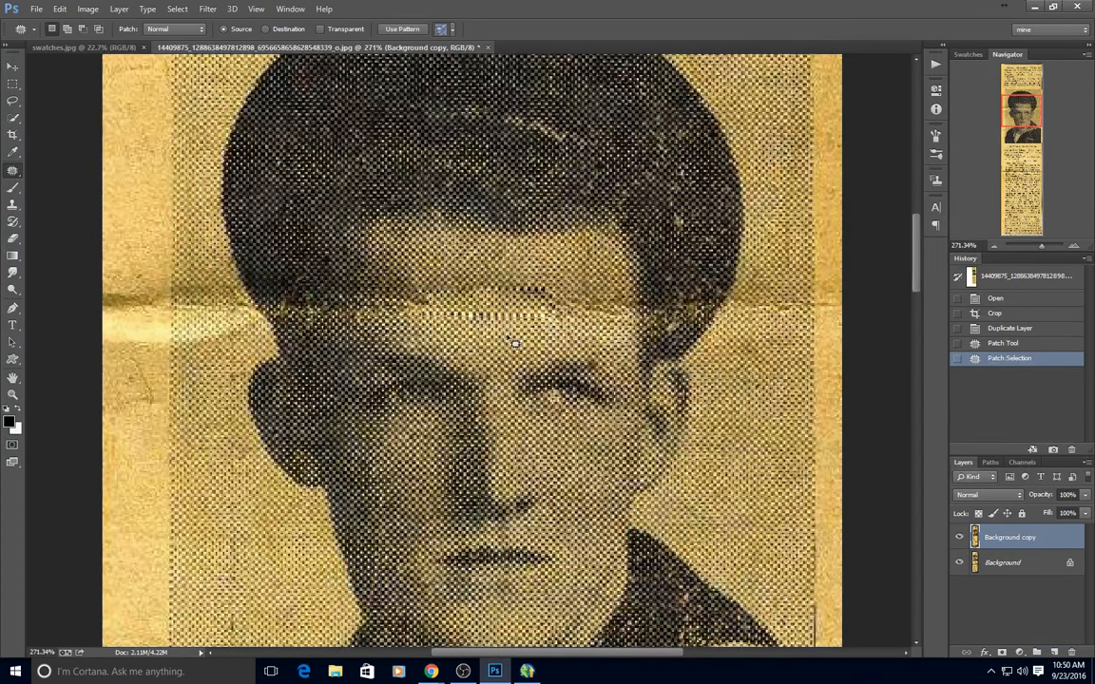
key(ctrl+d)
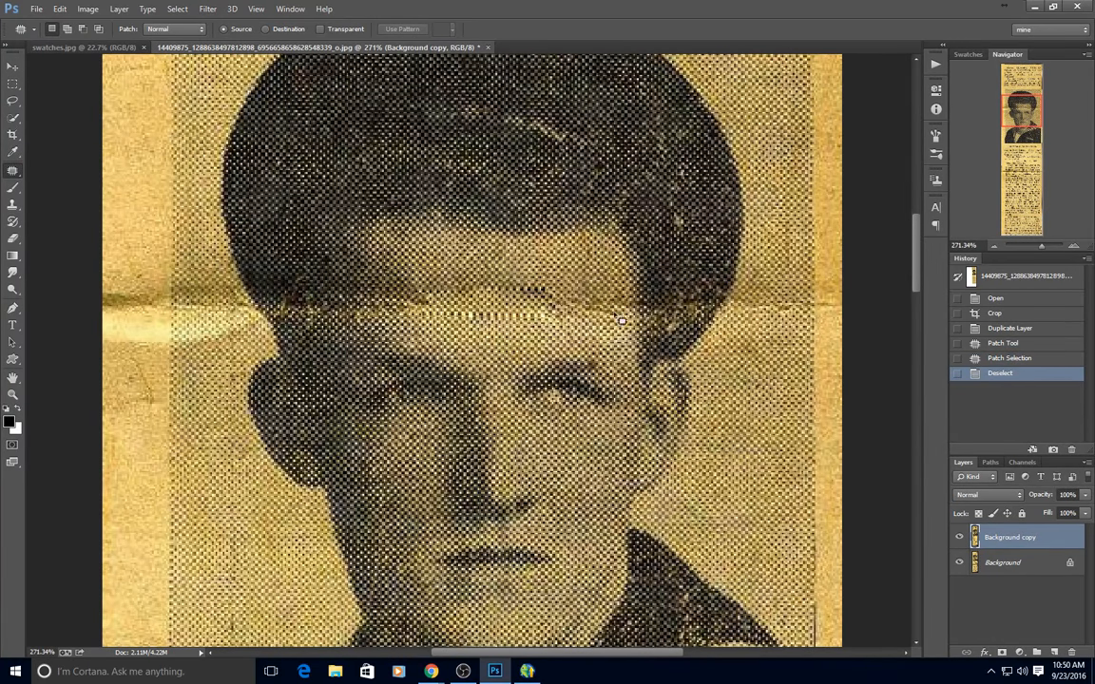
- Try to patch the remaining crease marks on the forehead above the eyebrows, clearing the selection after each patch
mouse_move(557, 300)
mouse_down()
mouse_move(543, 292)
mouse_move(540, 261)
mouse_move(490, 285)
mouse_up()
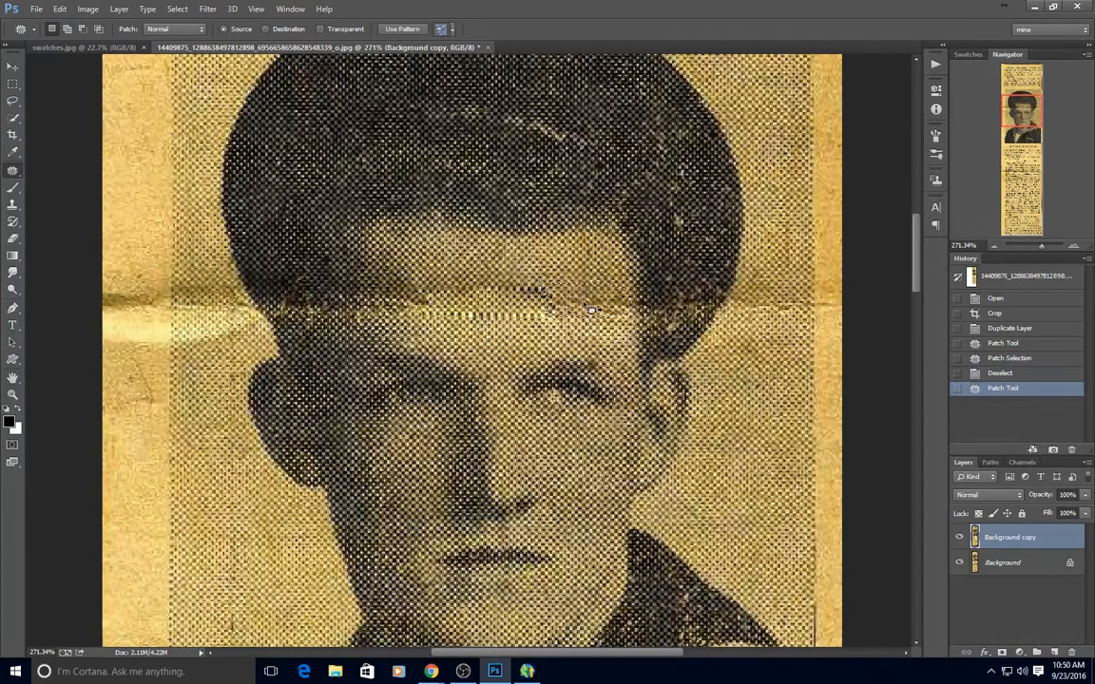
key(ctrl+d)
mouse_move(525, 349)
mouse_down()
mouse_move(566, 289)
mouse_move(524, 276)
mouse_move(503, 329)
mouse_move(555, 321)
mouse_move(462, 324)
mouse_move(572, 336)
mouse_move(491, 300)
mouse_move(501, 342)
mouse_up()
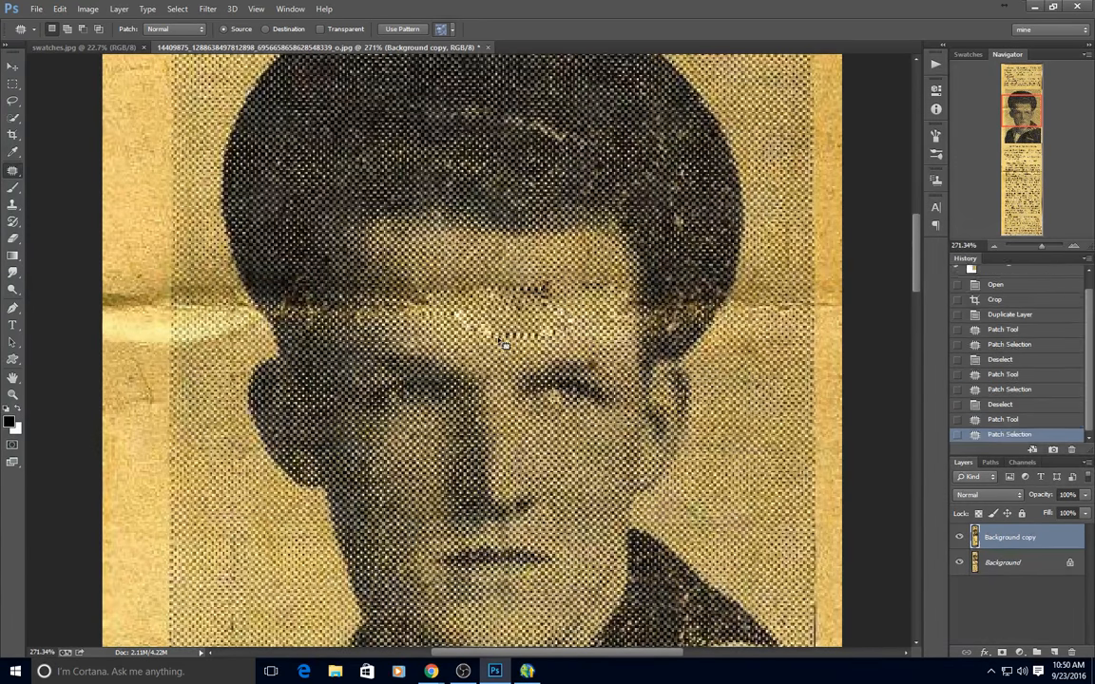
key(ctrl+d)
- Revert the image to its state right after the crop, discarding the duplicate layer and all patches
scroll(508, 302, down, 3)
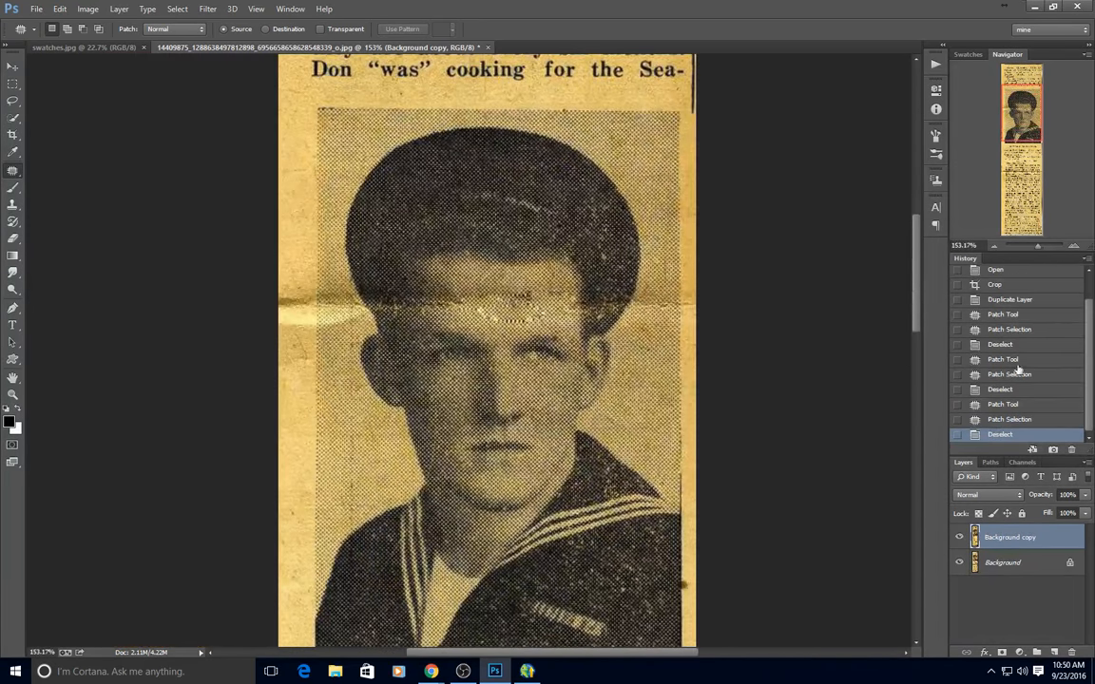
click(995, 285)
- Lasso the crease across the forehead, fill it with Content-Aware at Normal mode and 100% opacity, and deselect
scroll(463, 285, up, 3)
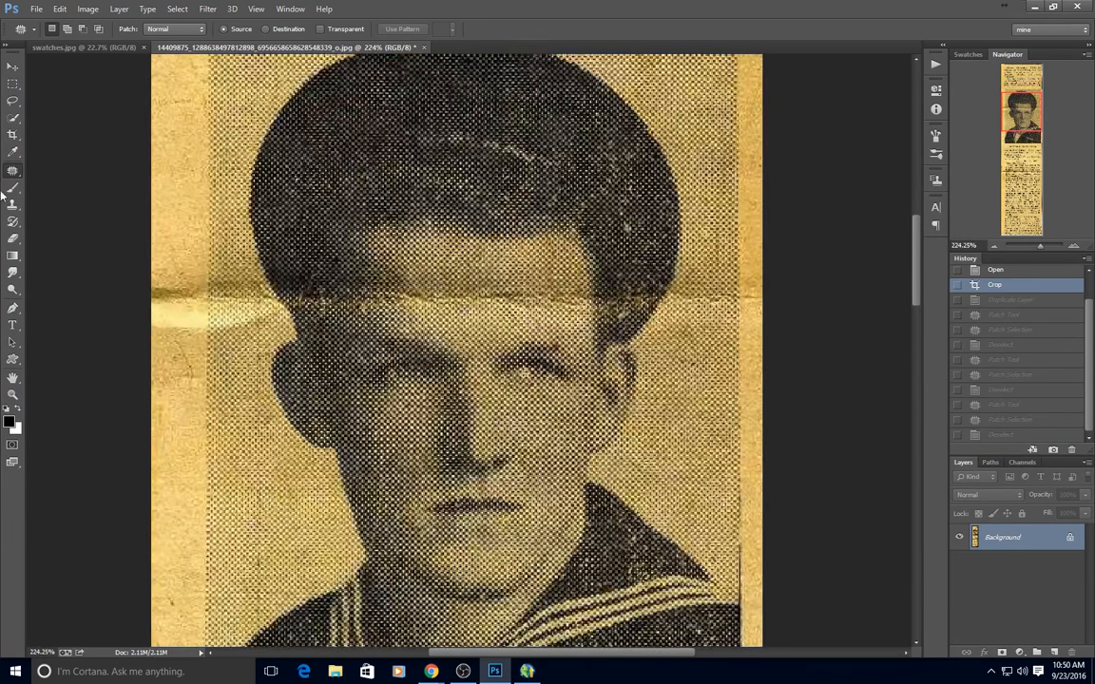
click(13, 100)
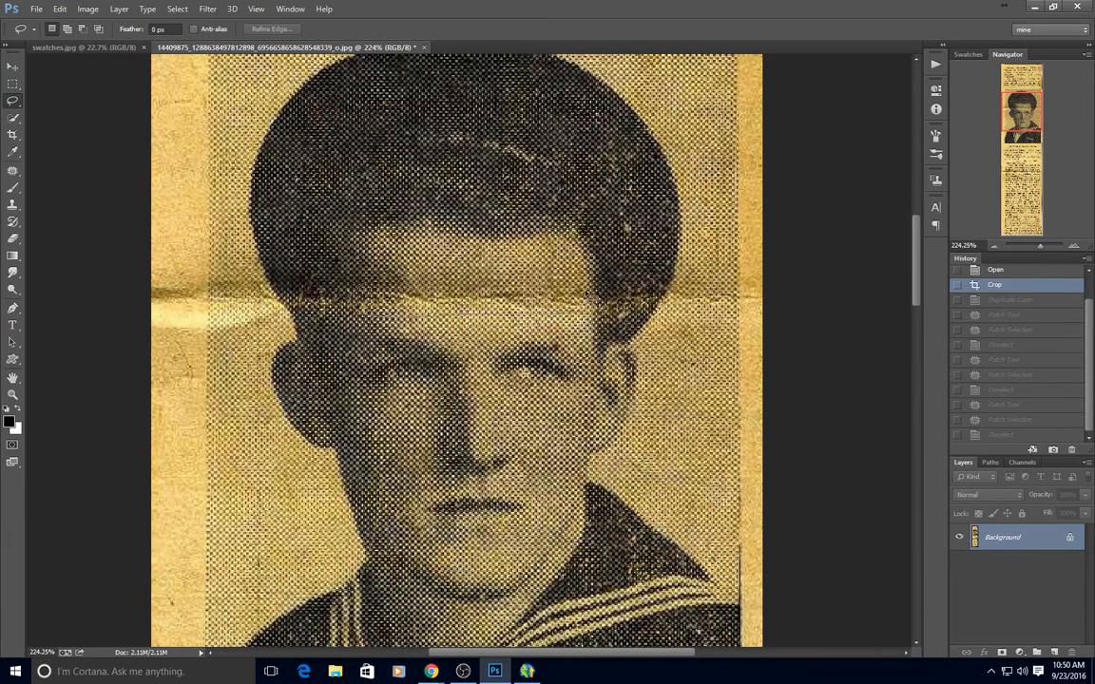
drag(444, 283, 357, 294)
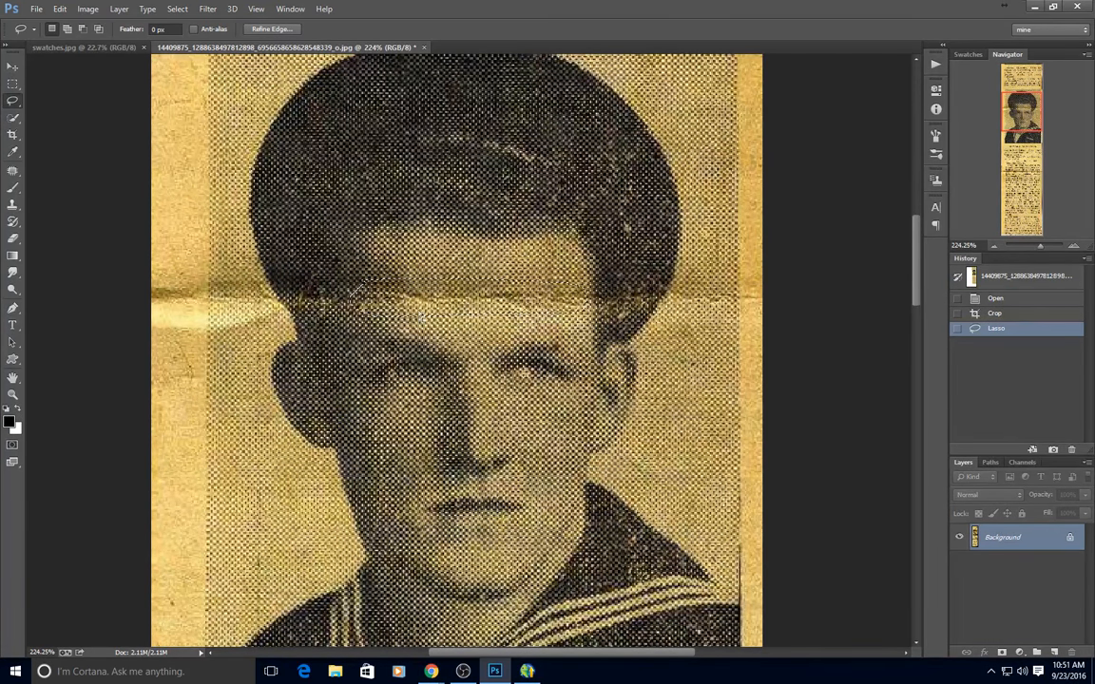
click(59, 9)
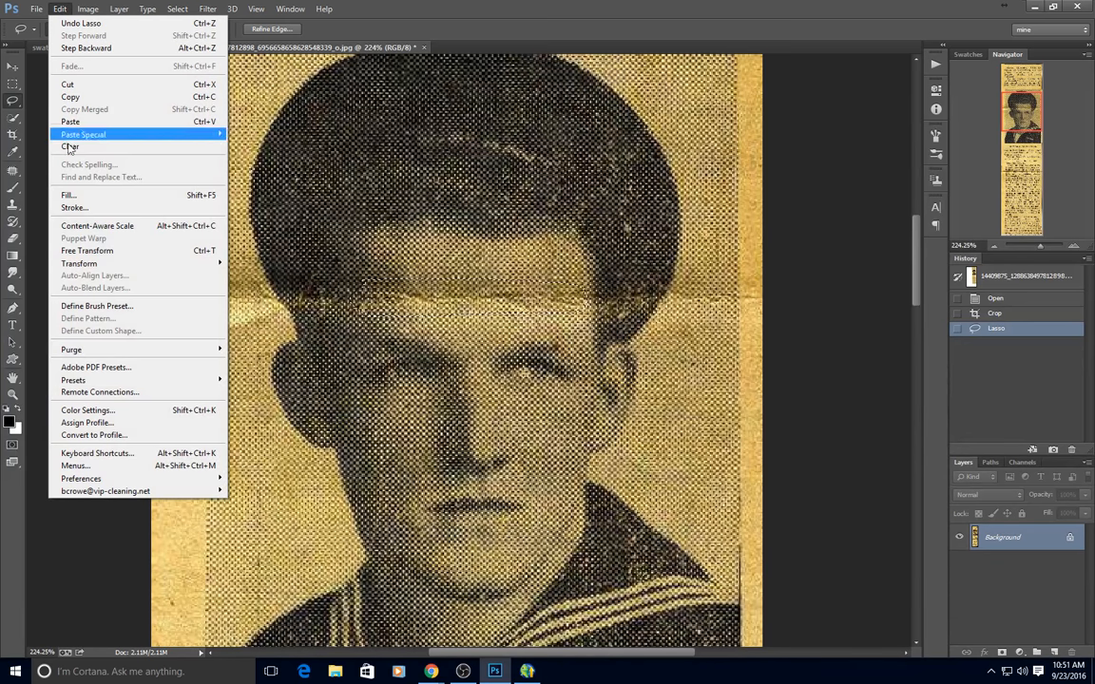
click(71, 196)
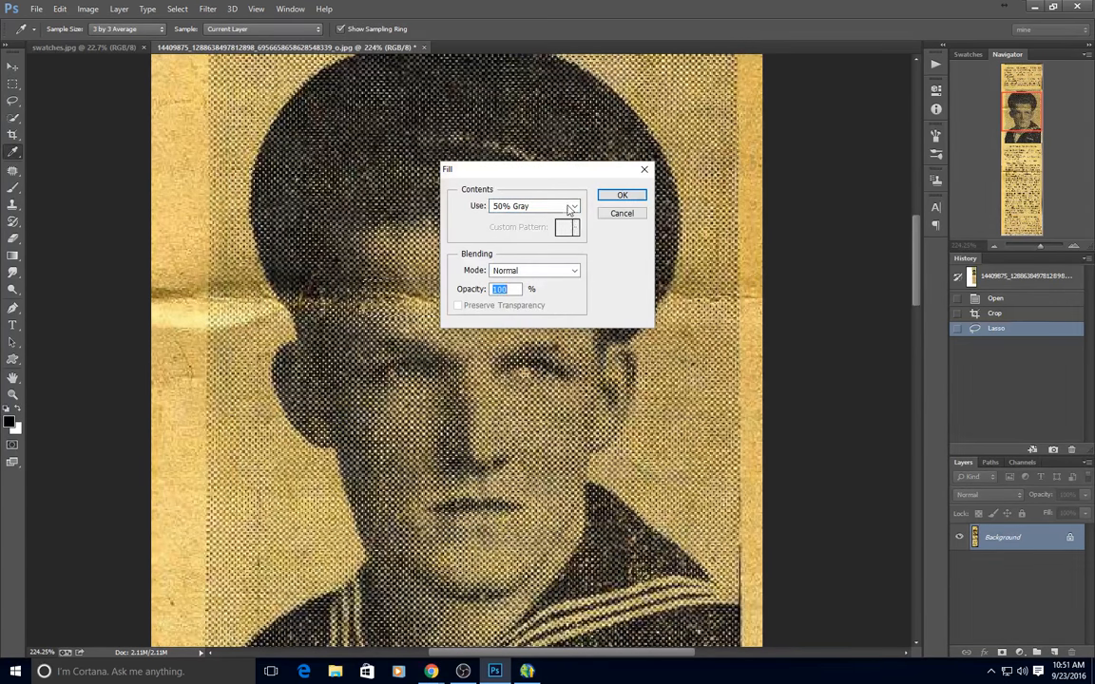
click(532, 207)
click(520, 260)
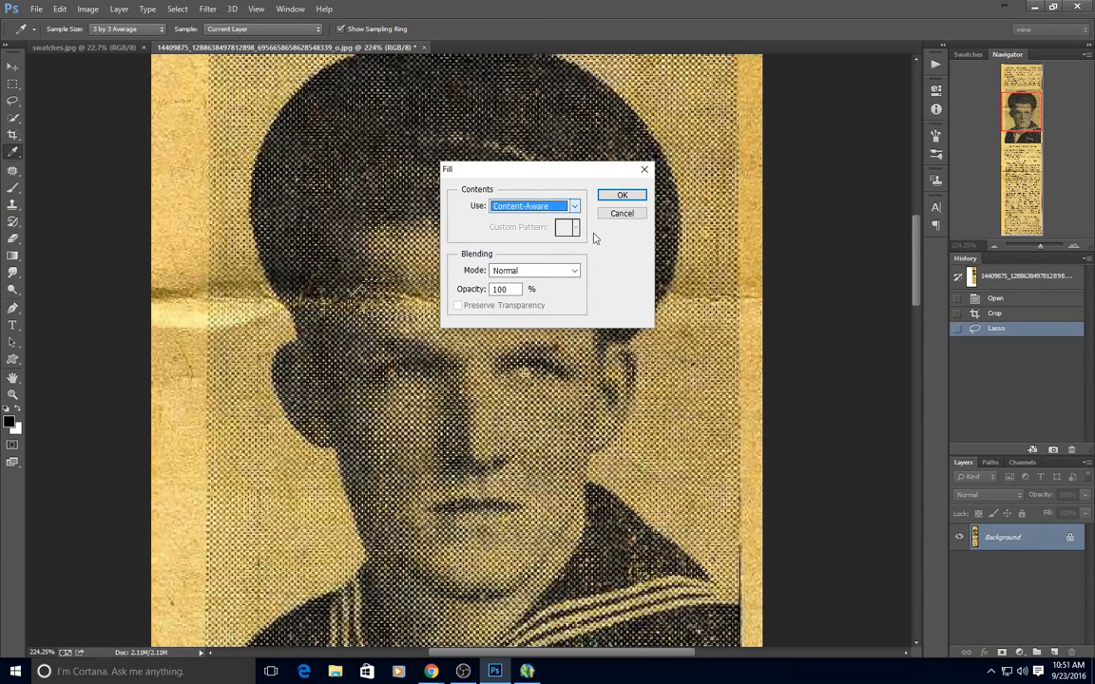
click(606, 199)
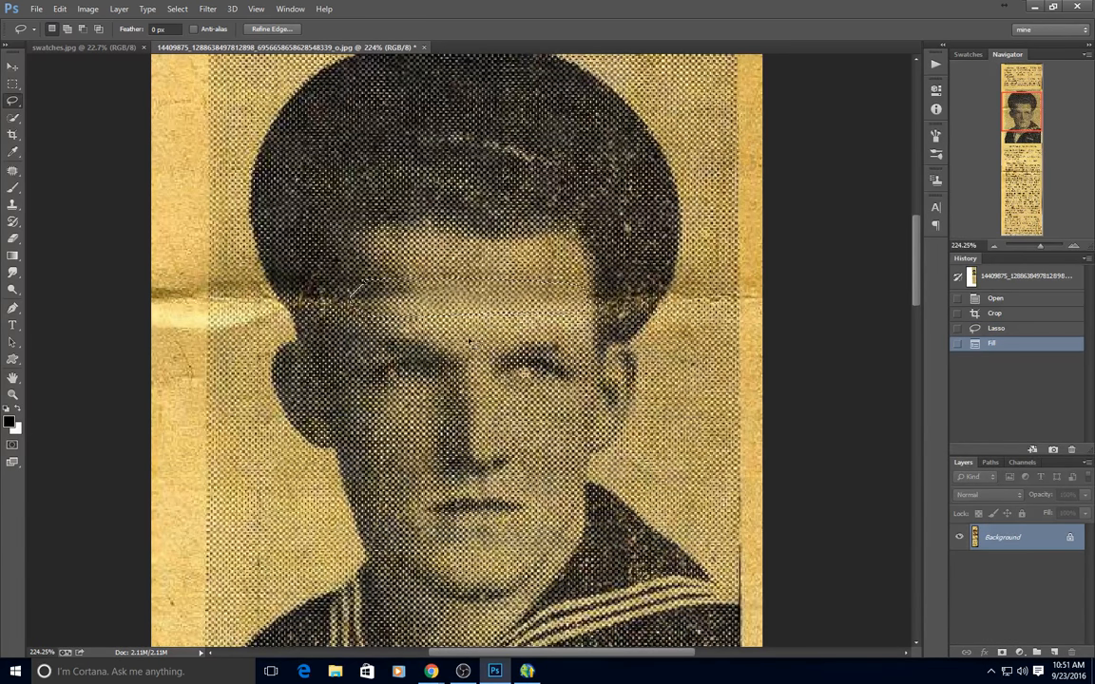
key(ctrl+d)
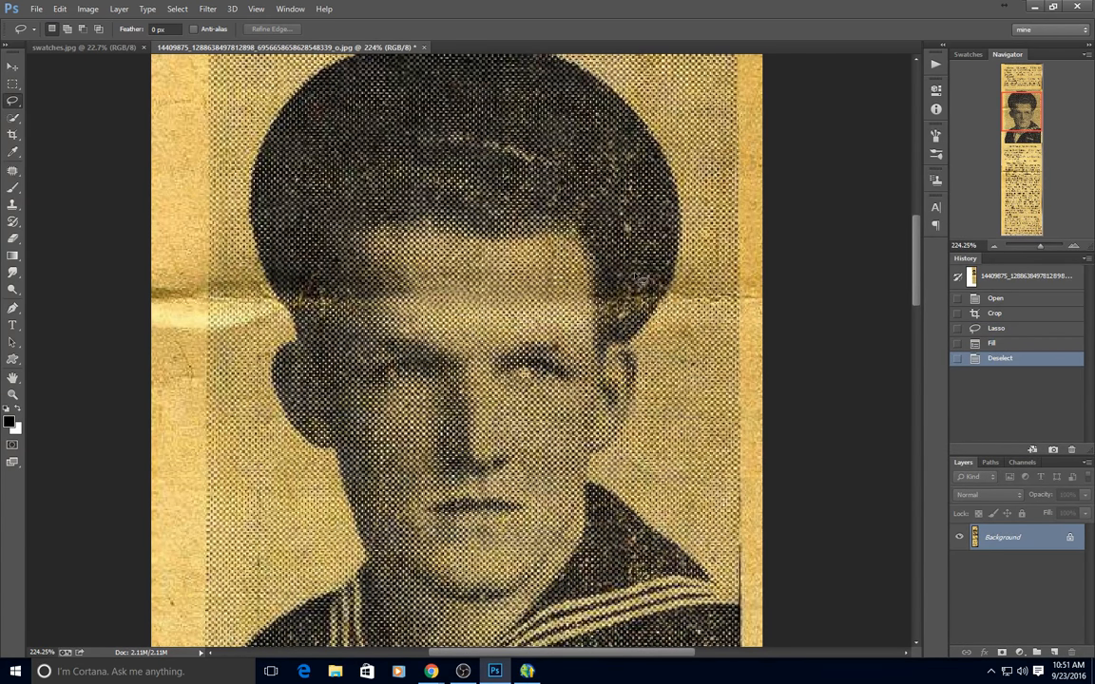
- Lasso the crease marks on the hair just above the ear on the photo's right side, fill them with Content-Aware, and deselect
mouse_move(614, 312)
mouse_down()
mouse_move(673, 306)
mouse_move(601, 286)
mouse_move(598, 295)
mouse_up()
click(58, 11)
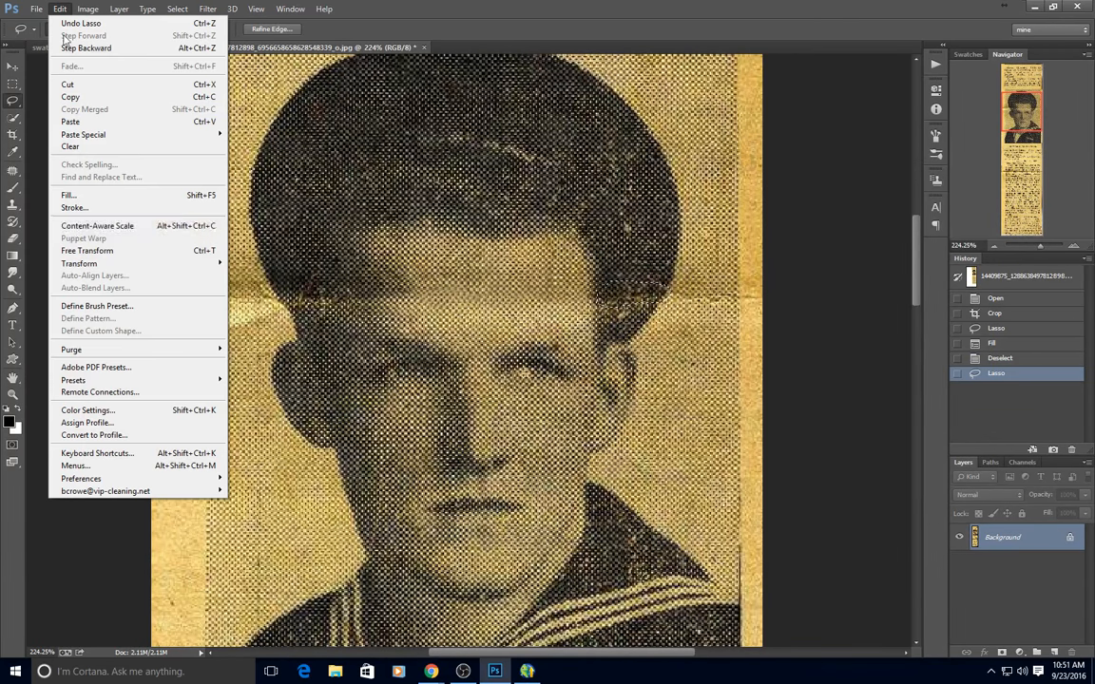
click(81, 195)
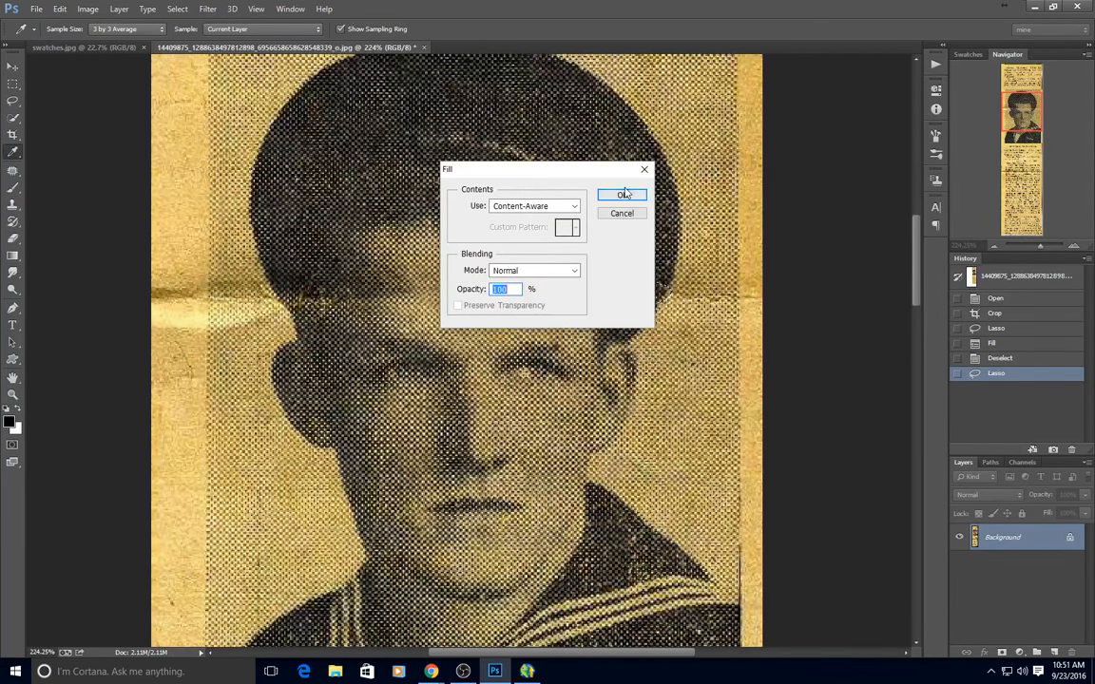
click(620, 194)
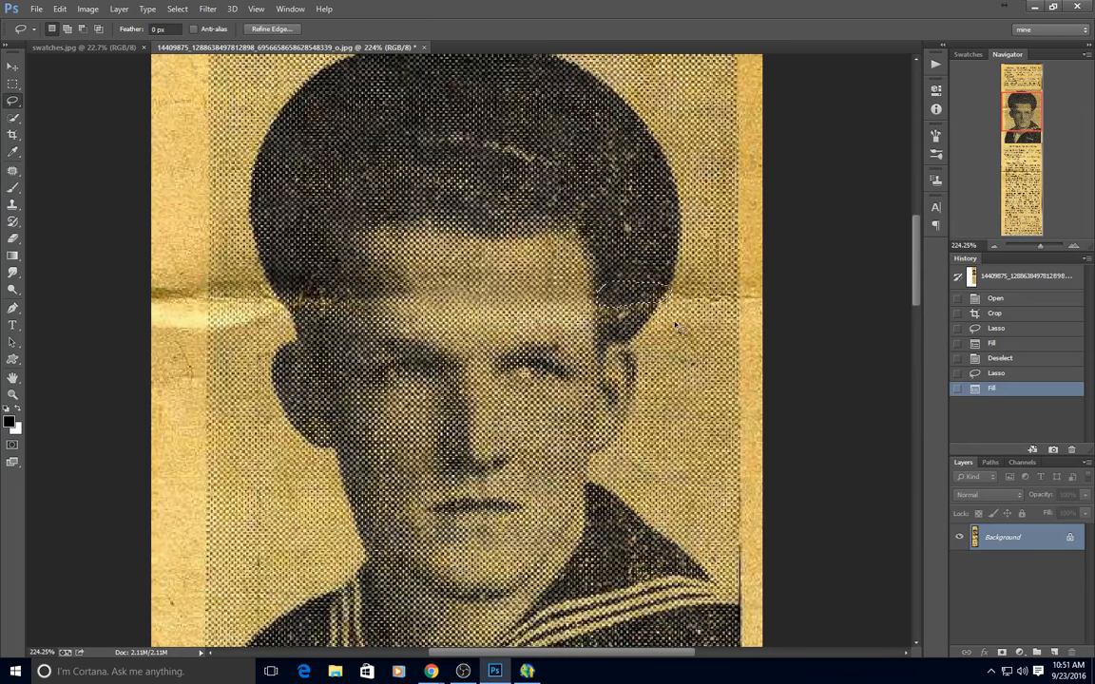
key(ctrl+d)
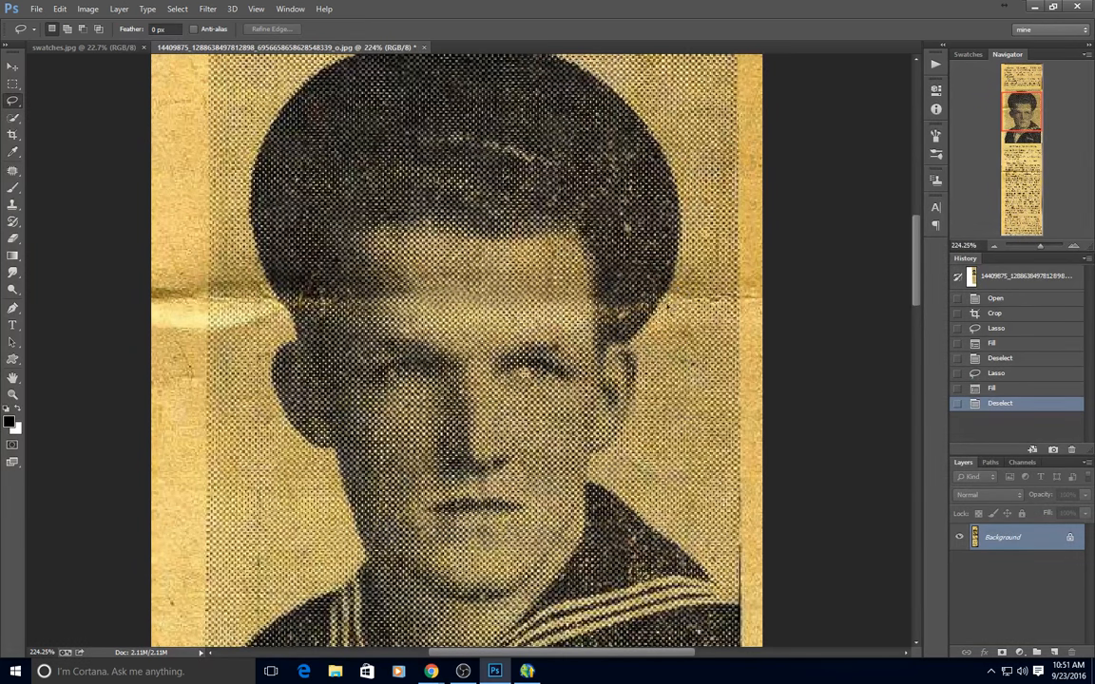
- Lasso the crease across the background between the hat and the clipping's right edge, fill it with Content-Aware, and deselect
mouse_move(759, 309)
mouse_down()
mouse_move(632, 266)
mouse_move(665, 285)
mouse_up()
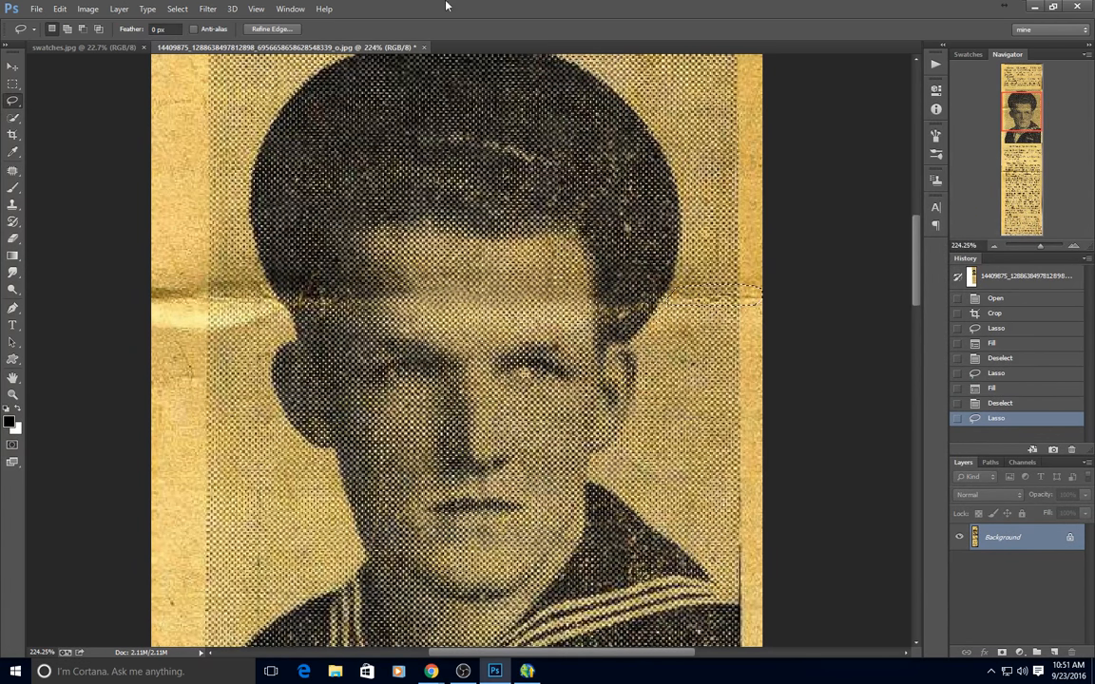
click(59, 9)
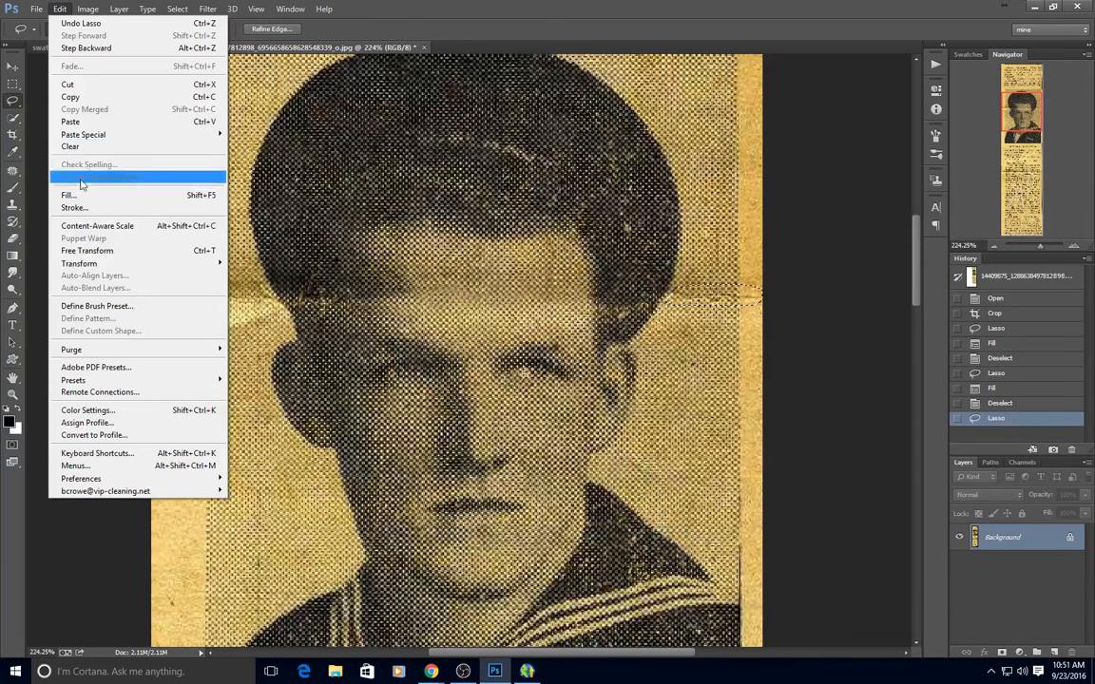
click(81, 196)
click(621, 195)
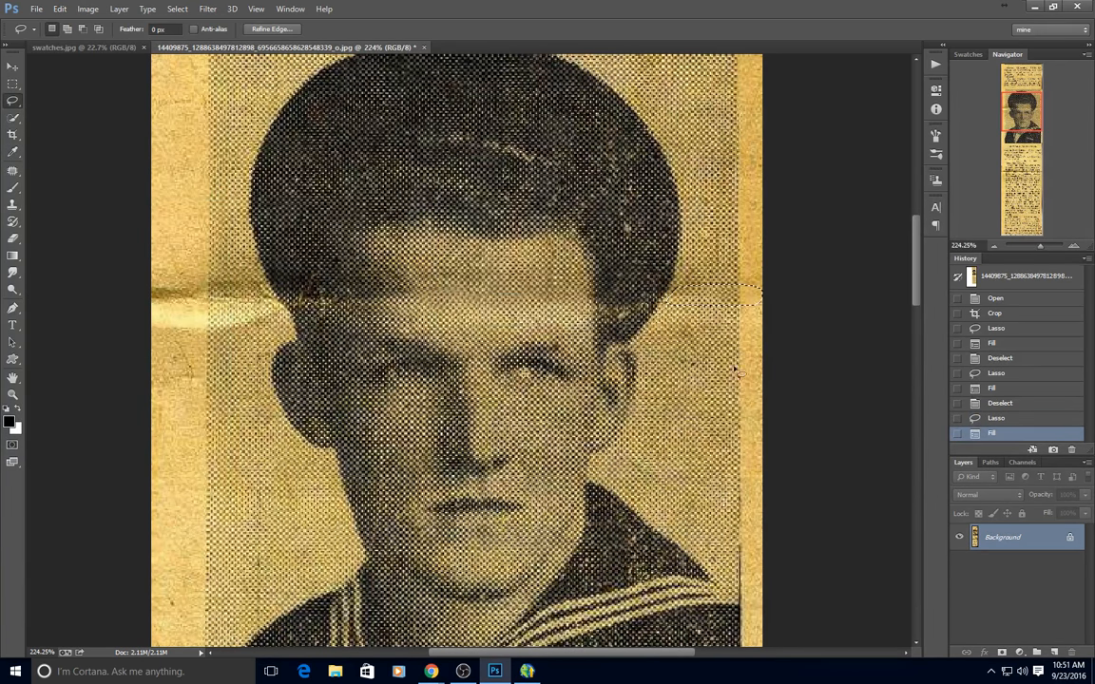
key(ctrl+d)
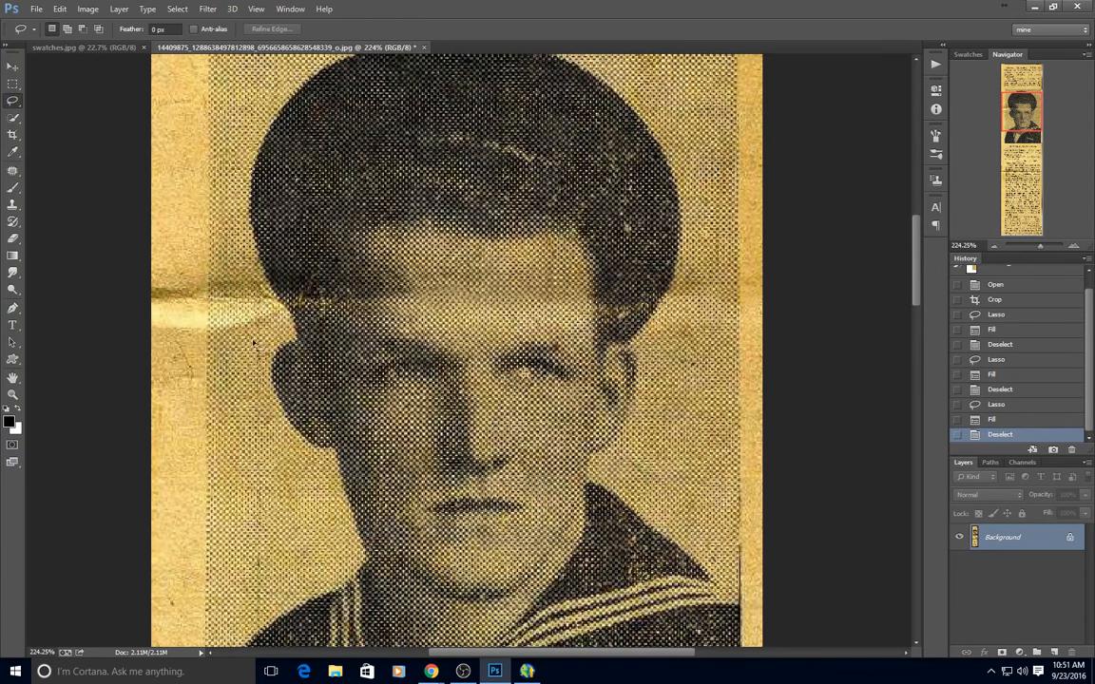
- Lasso the crease from the clipping's left edge into the hat, fill it with Content-Aware at Normal mode and 100% opacity, and deselect
mouse_move(302, 332)
mouse_down()
mouse_move(323, 286)
mouse_move(277, 280)
mouse_up()
drag(151, 275, 217, 315)
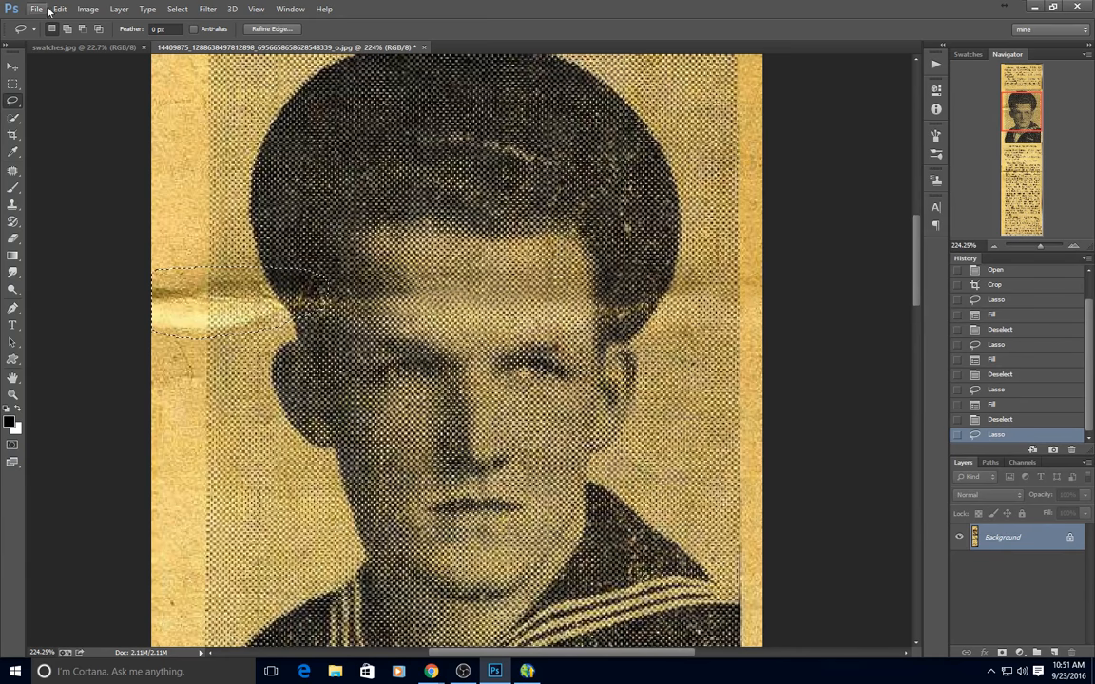
click(59, 9)
click(68, 195)
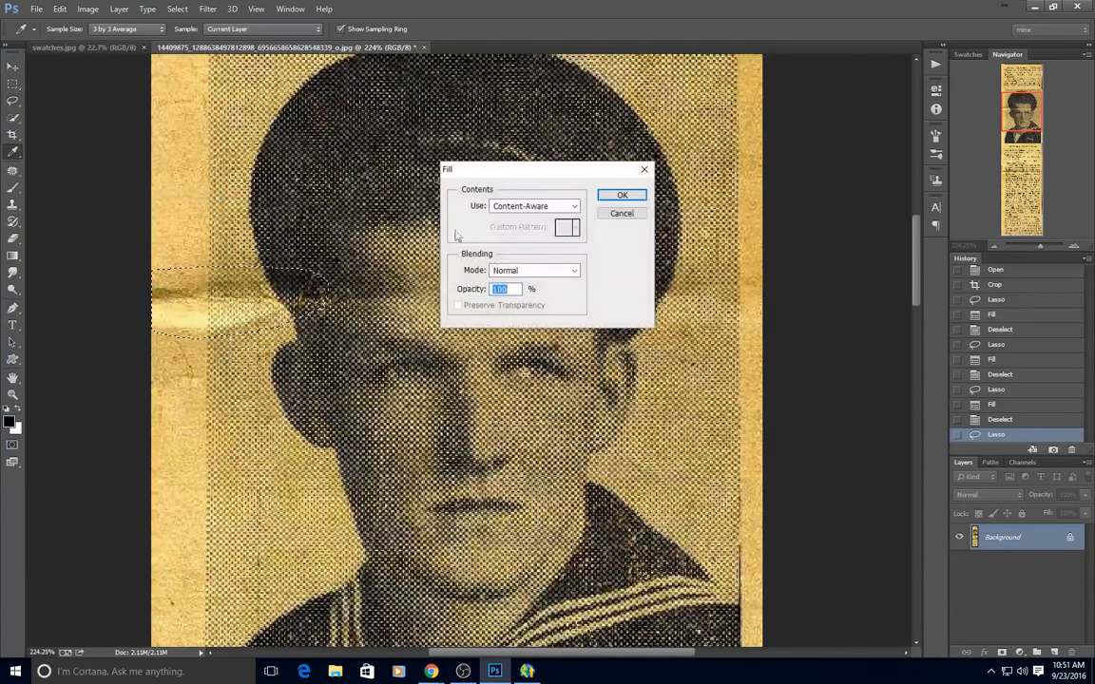
click(622, 195)
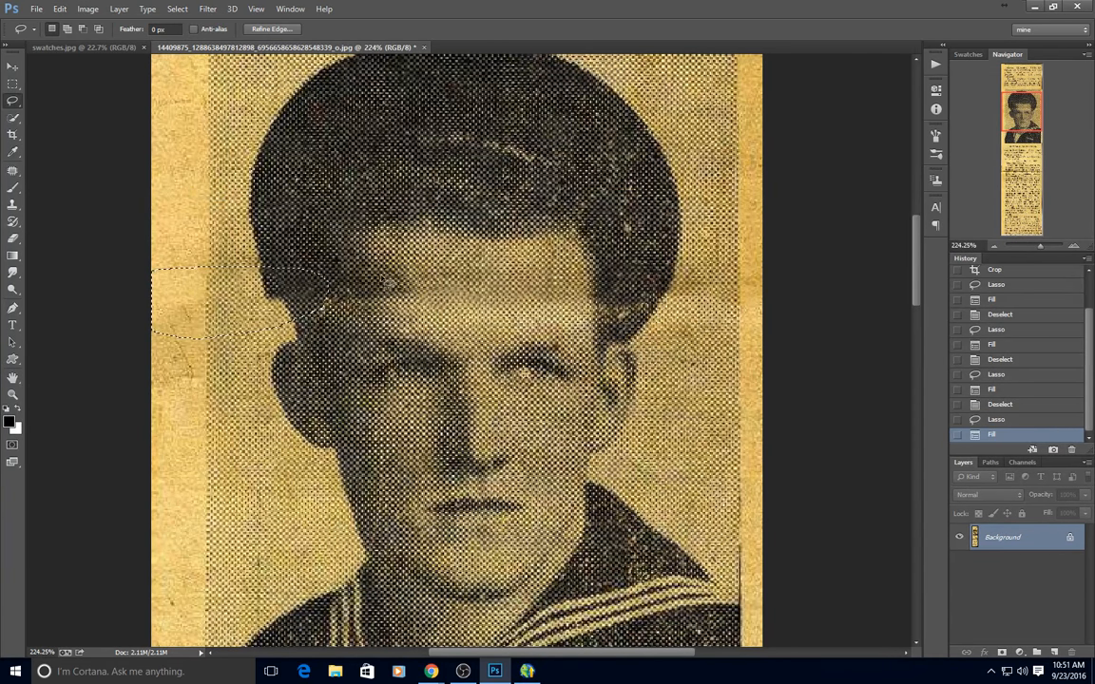
key(ctrl+d)
- Lighten the dark crease shadow across the forehead with the Dodge tool, using the Midtones range at 61% exposure
scroll(330, 350, down, 5)
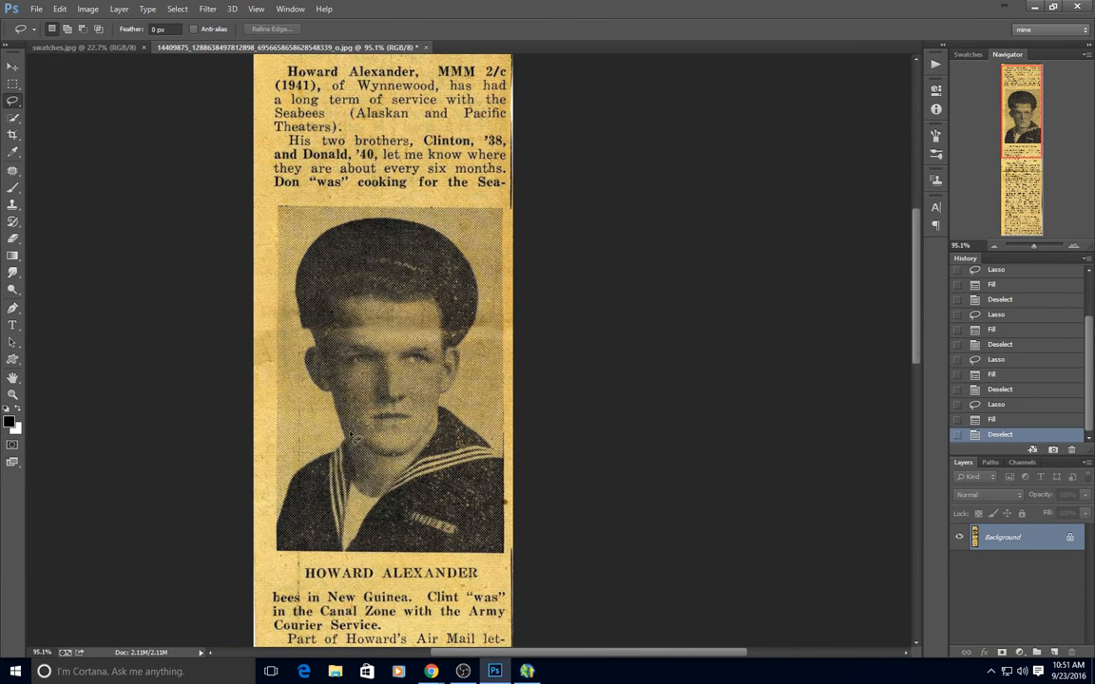
scroll(350, 440, up, 4)
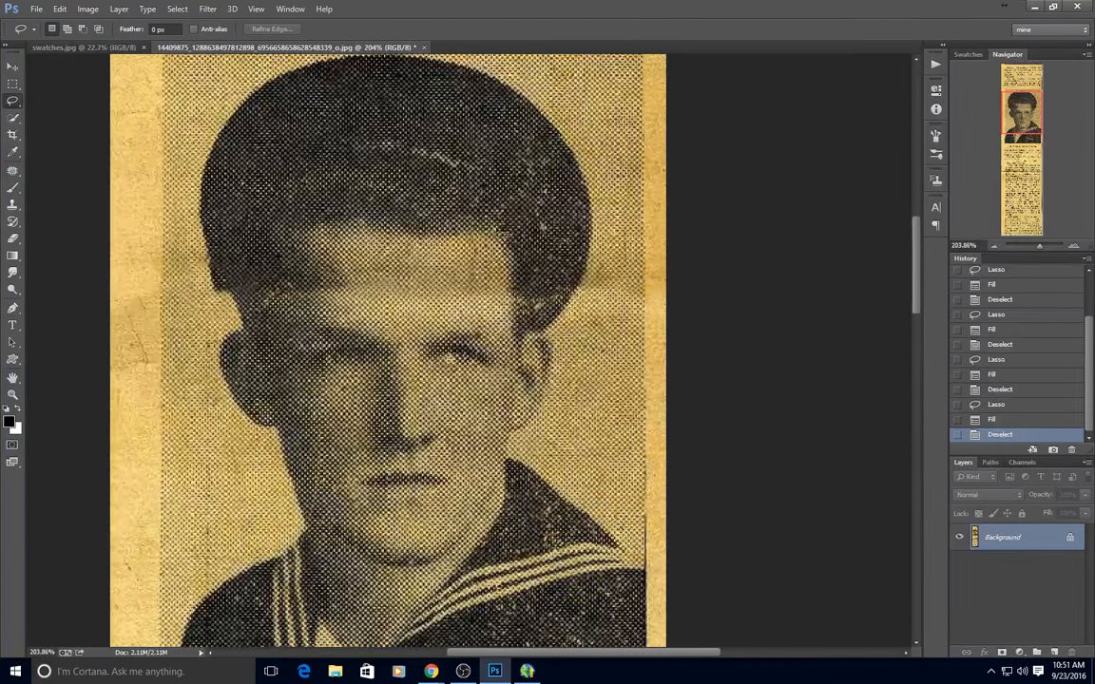
scroll(304, 276, up, 1)
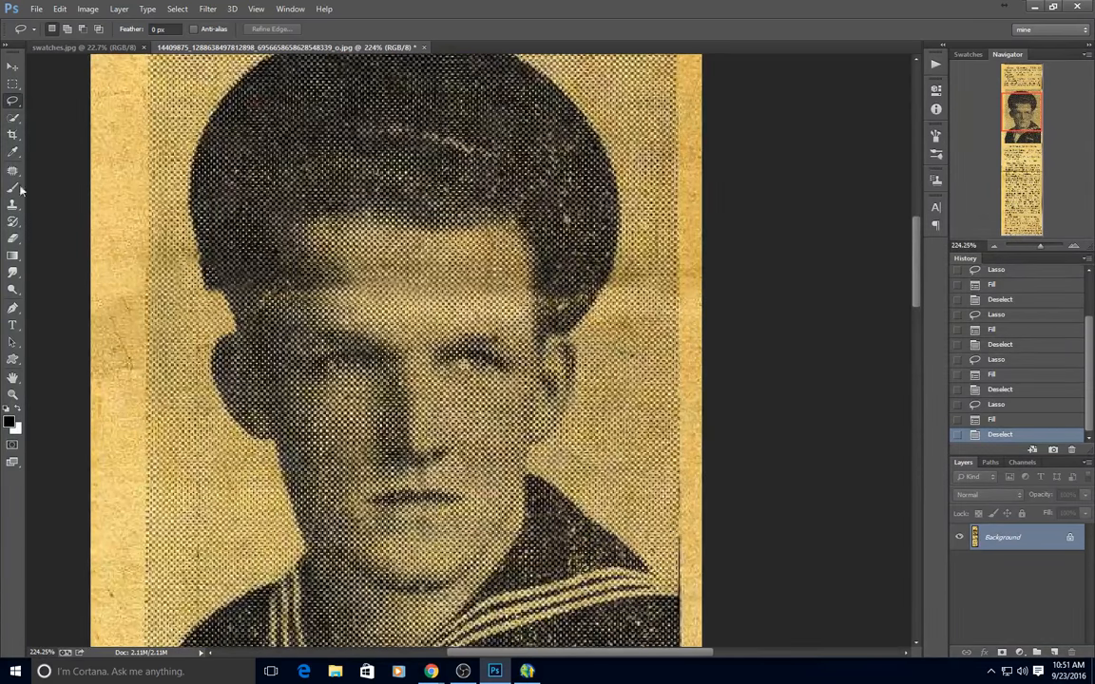
click(12, 289)
drag(443, 285, 408, 283)
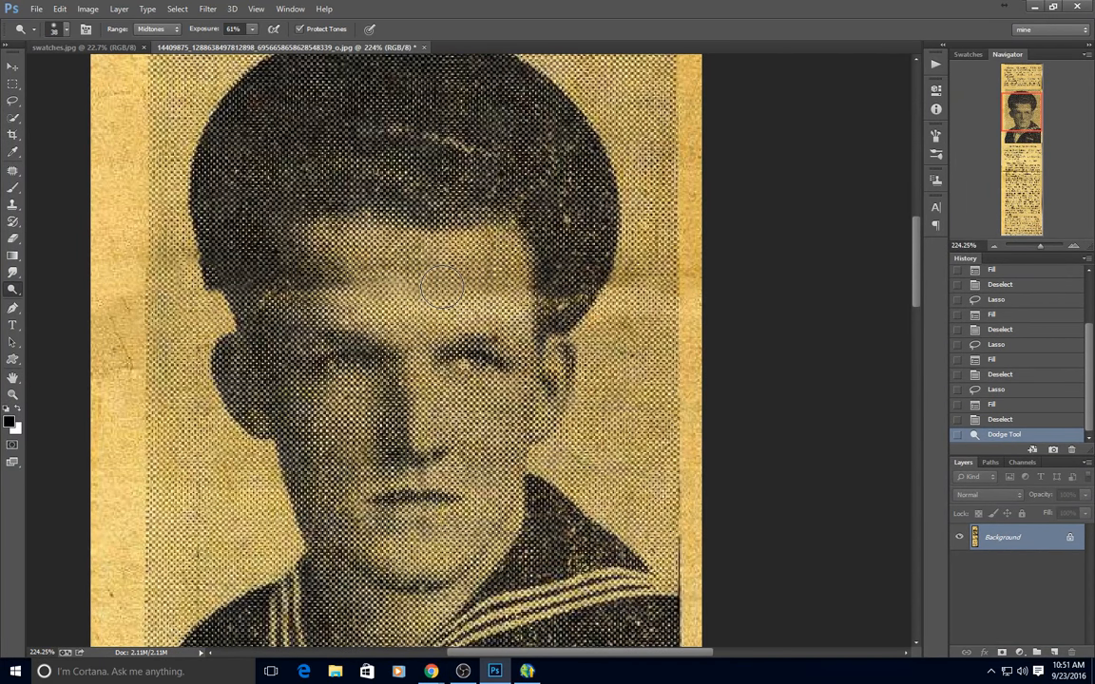
click(441, 286)
click(454, 280)
mouse_move(483, 273)
mouse_down()
mouse_move(528, 306)
mouse_move(494, 282)
mouse_up()
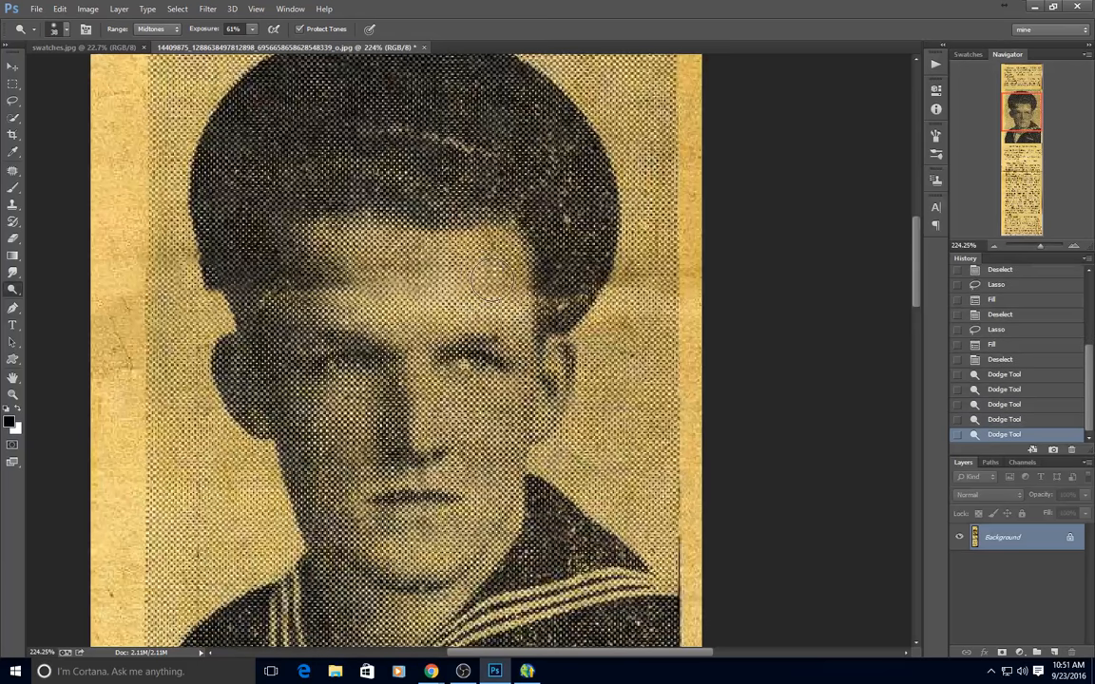
mouse_move(430, 266)
mouse_down()
mouse_move(316, 307)
mouse_move(384, 269)
mouse_move(297, 283)
mouse_up()
drag(314, 241, 329, 249)
click(333, 259)
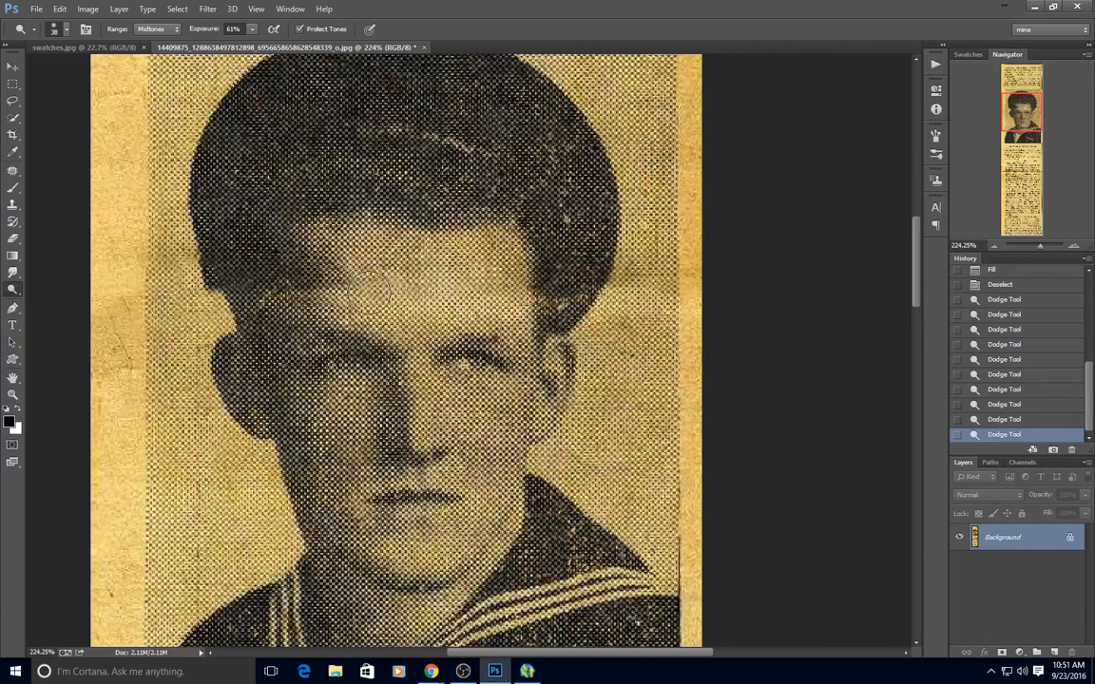
drag(485, 253, 474, 261)
click(456, 261)
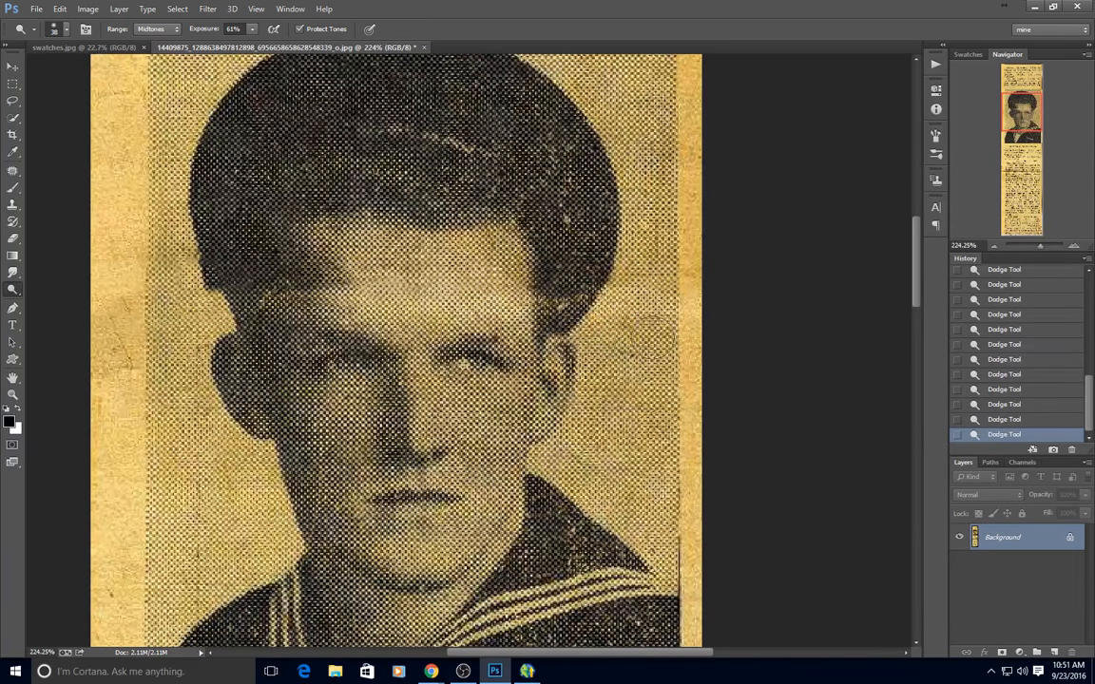
- Switch to the Color Replacement tool and duplicate the Background layer as "Background copy"
scroll(484, 285, down, 2)
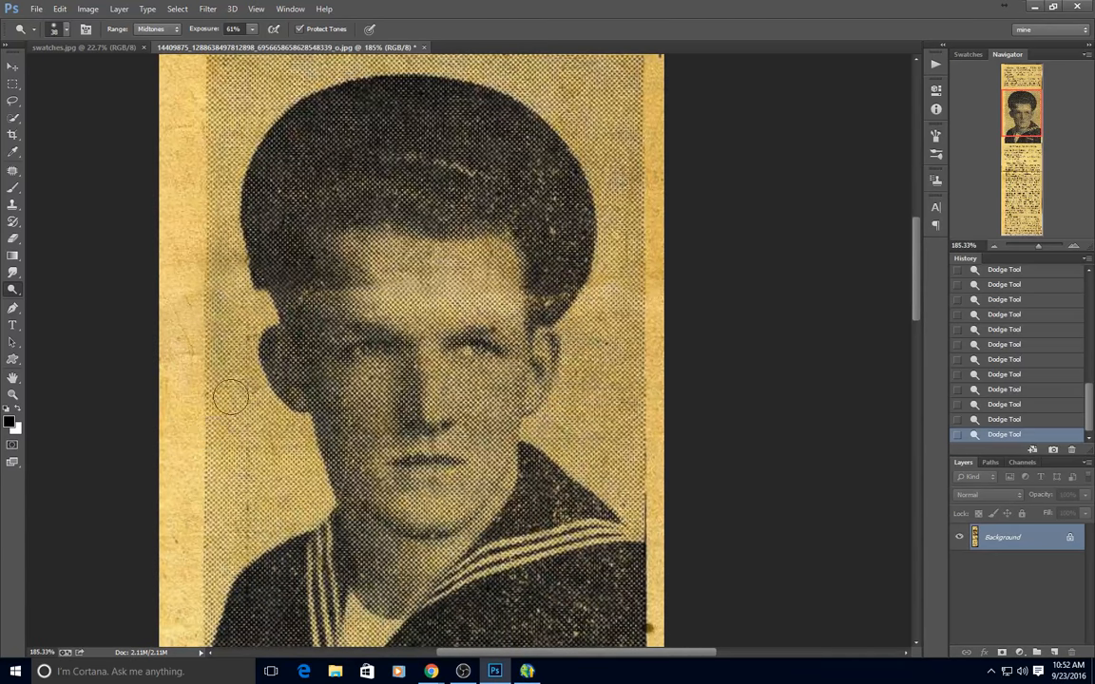
scroll(227, 396, down, 2)
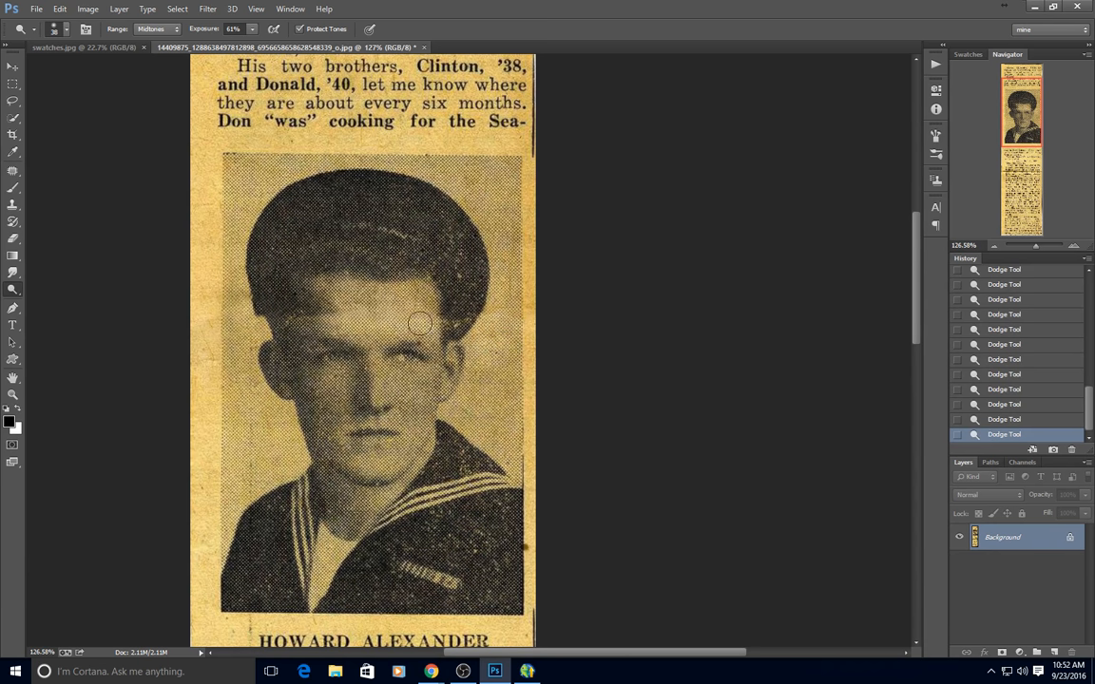
scroll(76, 324, up, 2)
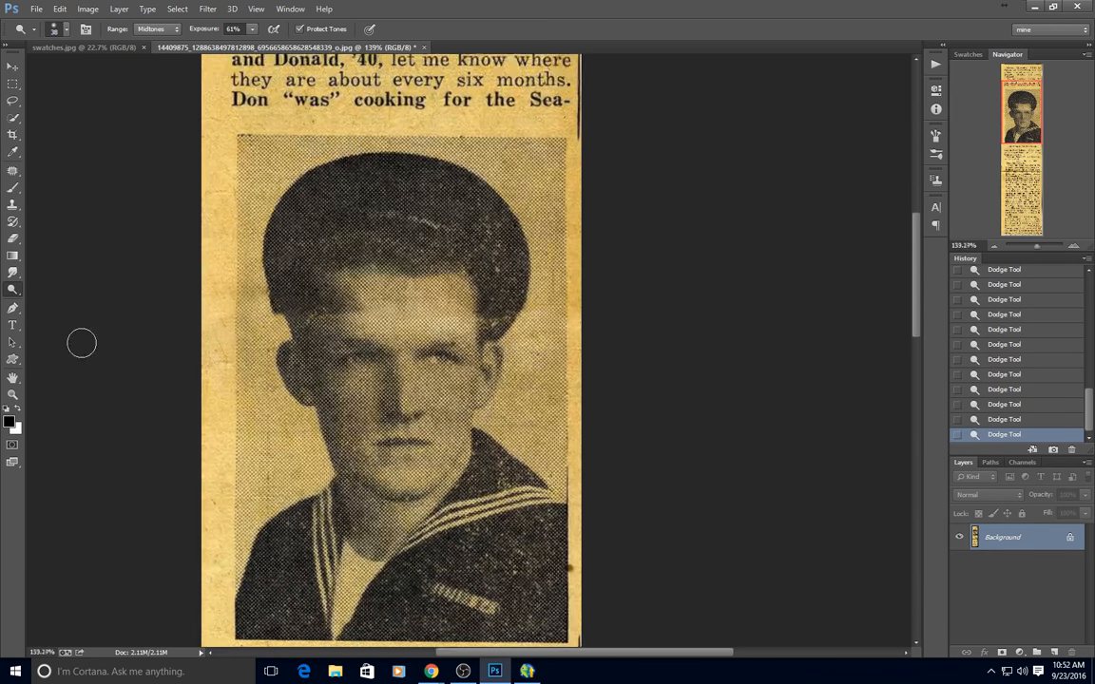
click(12, 187)
click(86, 209)
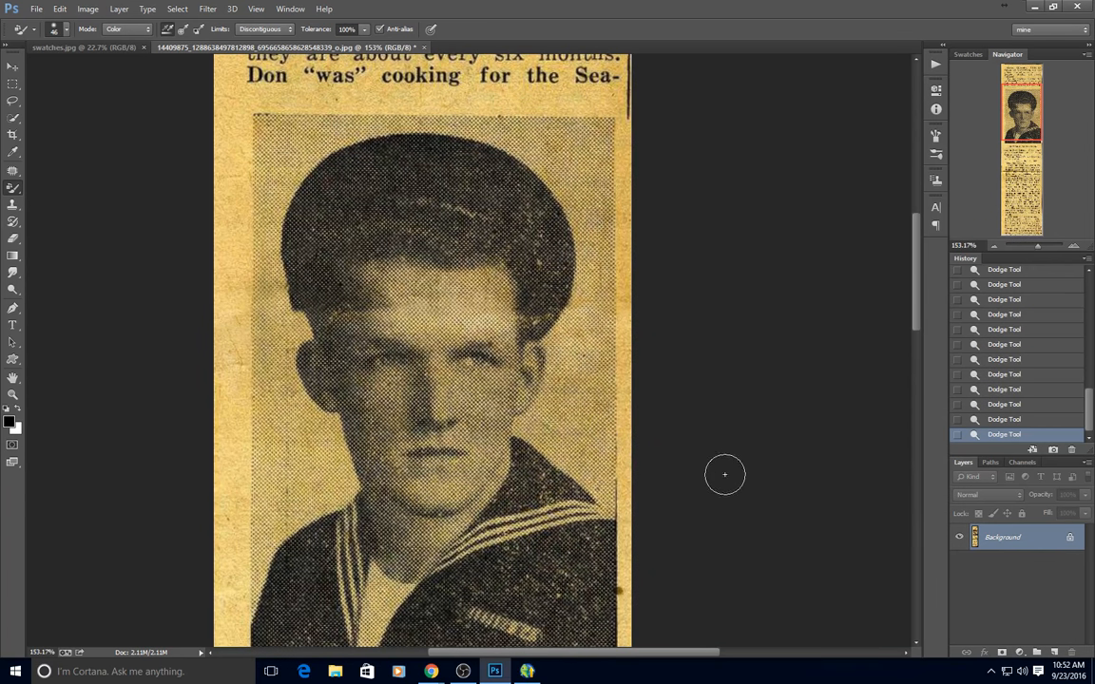
right_click(1034, 546)
click(875, 419)
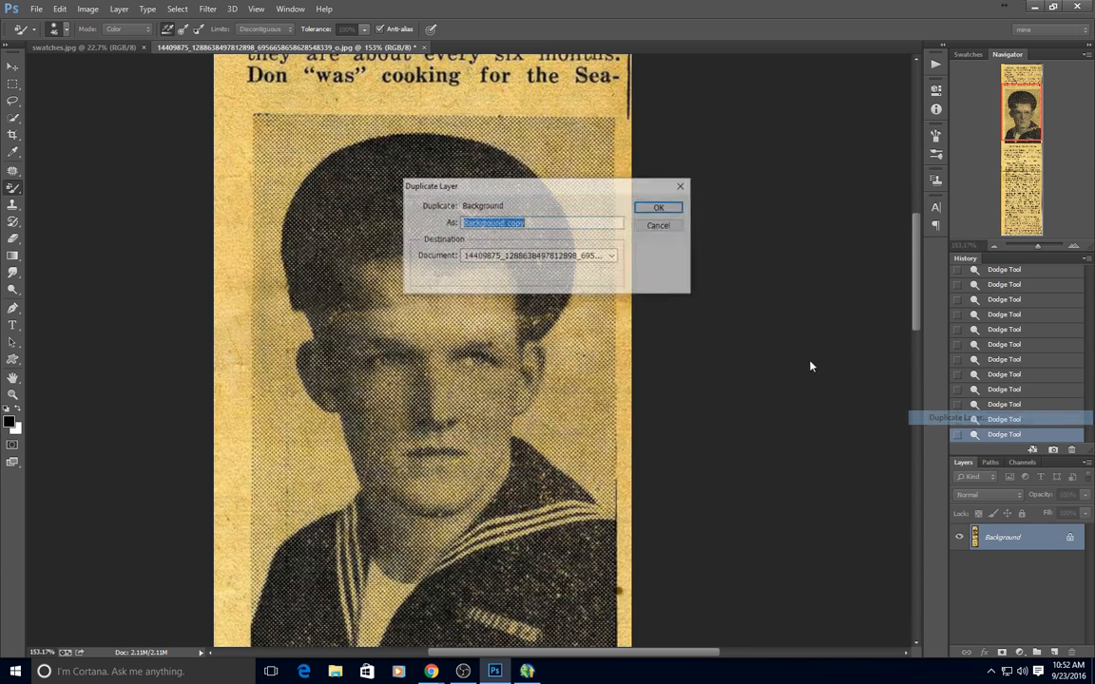
click(670, 207)
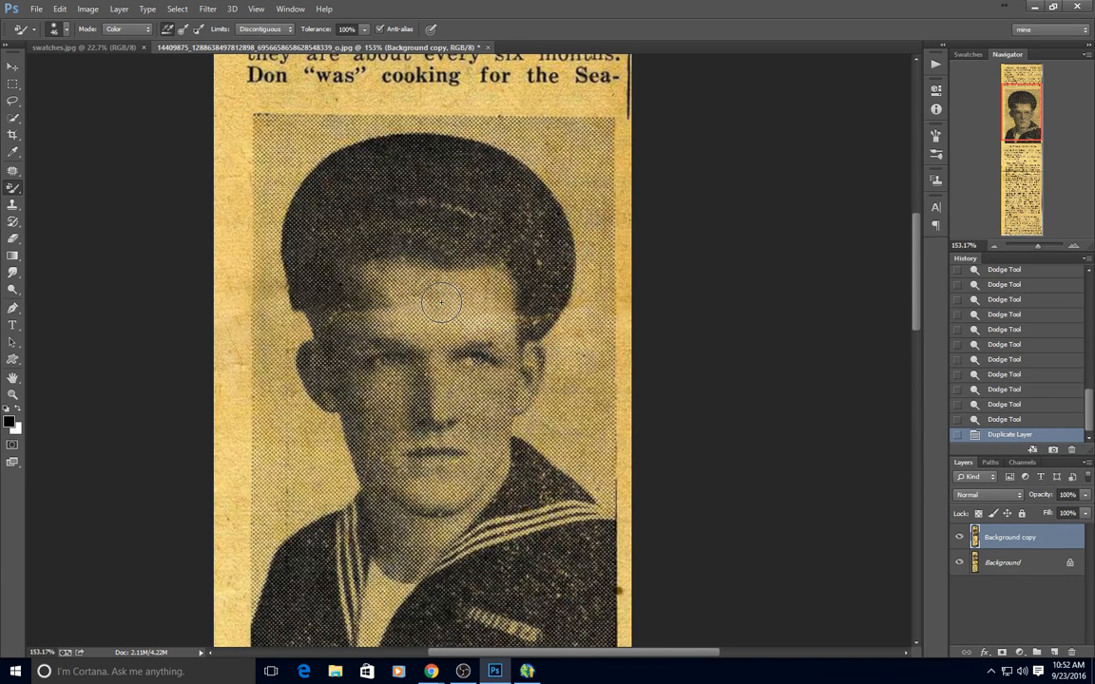
- Sample the forehead skin tone as the foreground color and set the Eyedropper sample size to 5 by 5 Average
right_click(12, 187)
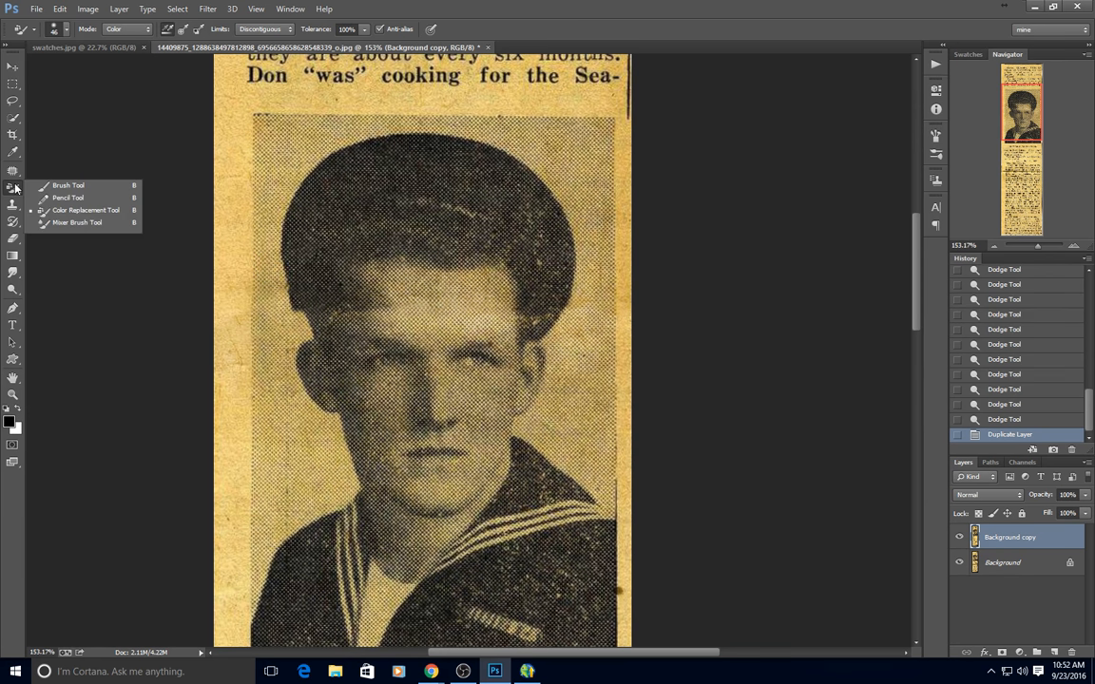
click(75, 211)
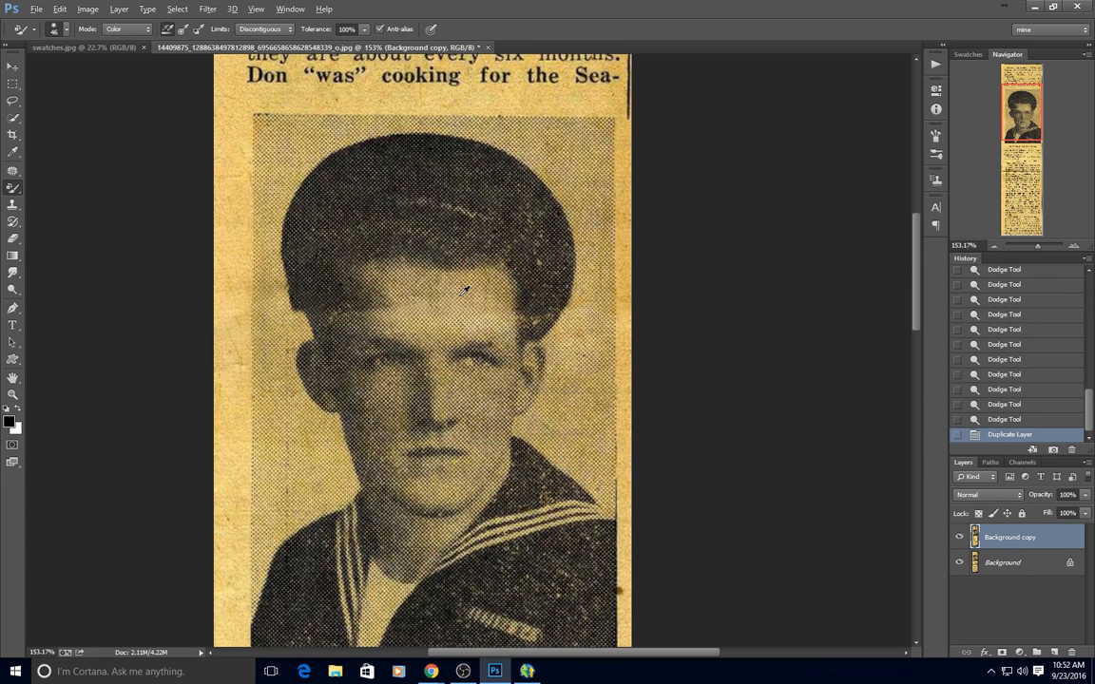
alt+click(459, 286)
click(12, 151)
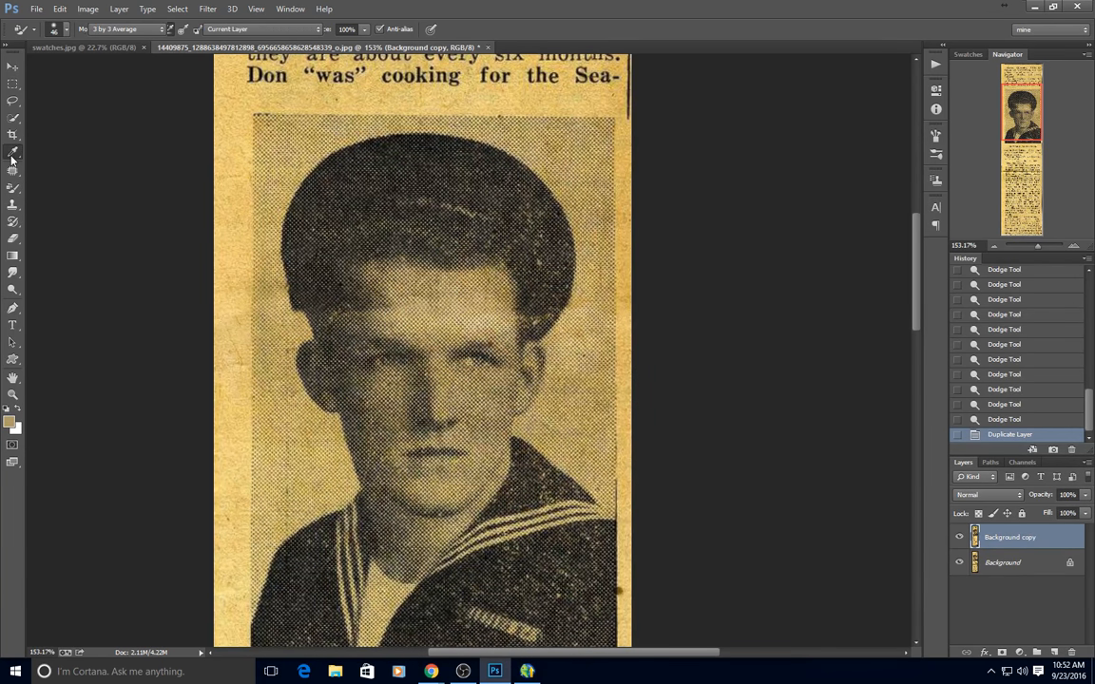
click(117, 29)
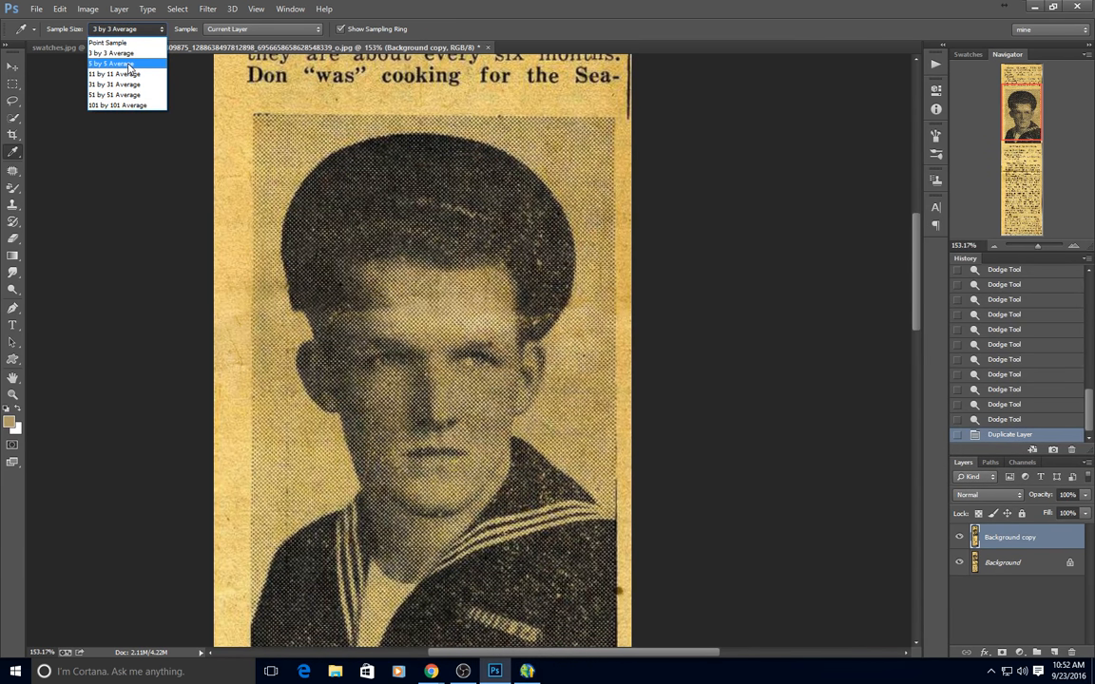
click(129, 64)
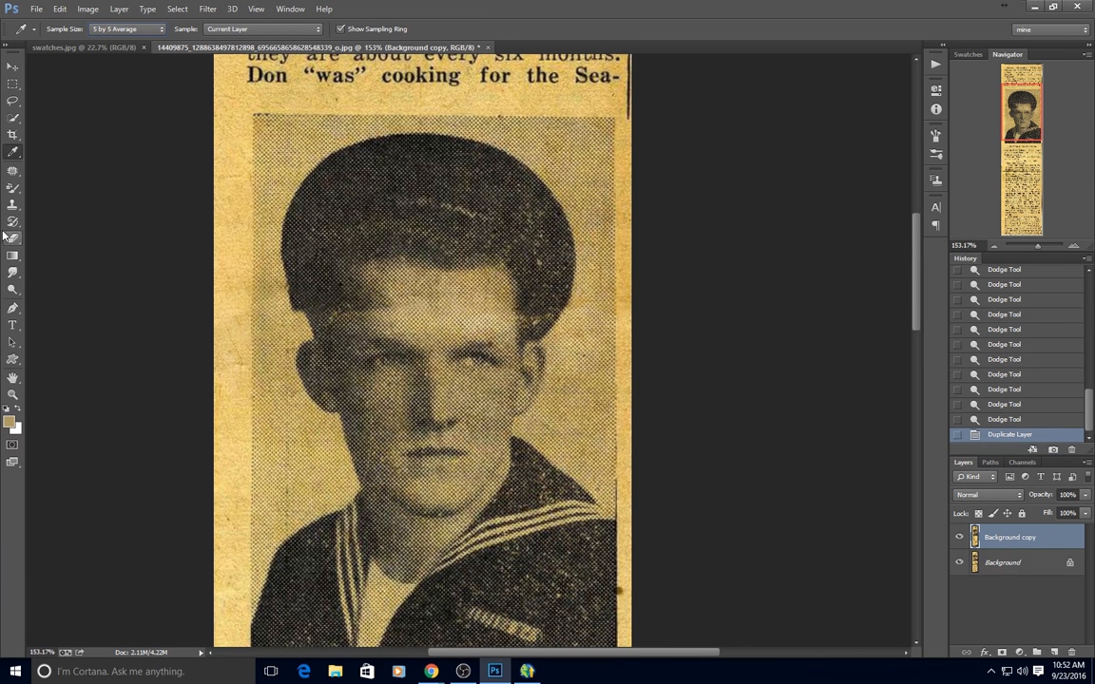
- Try to even out the forehead's color with the Color Replacement tool in Color mode using sampled skin tones, and revert the strokes
click(13, 190)
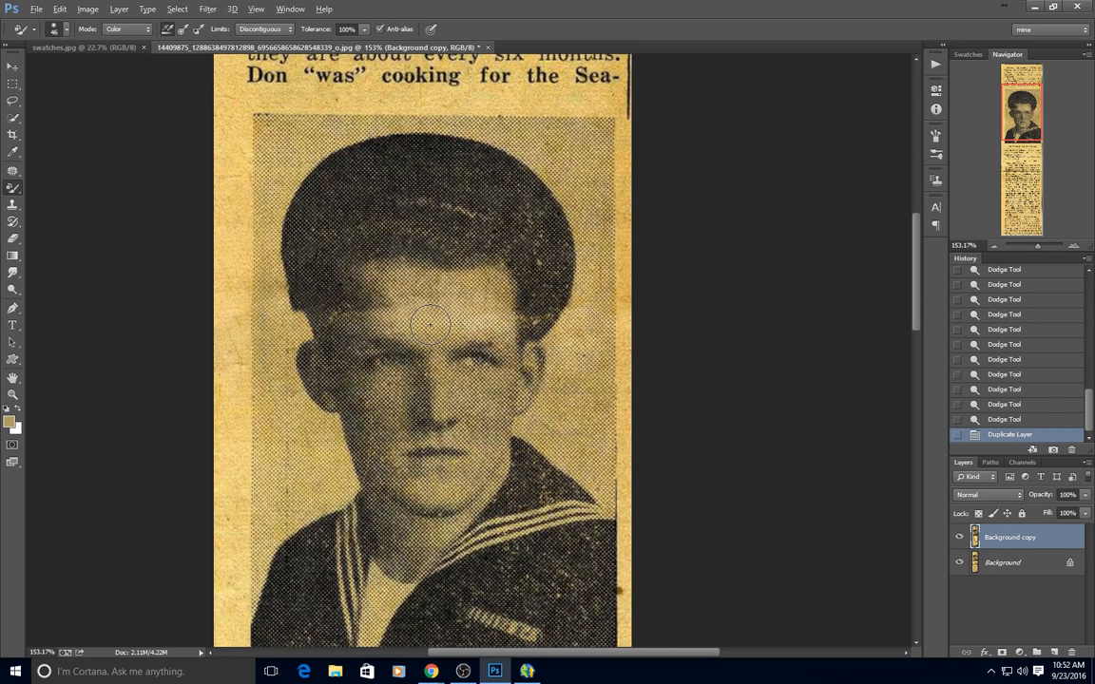
alt+click(456, 296)
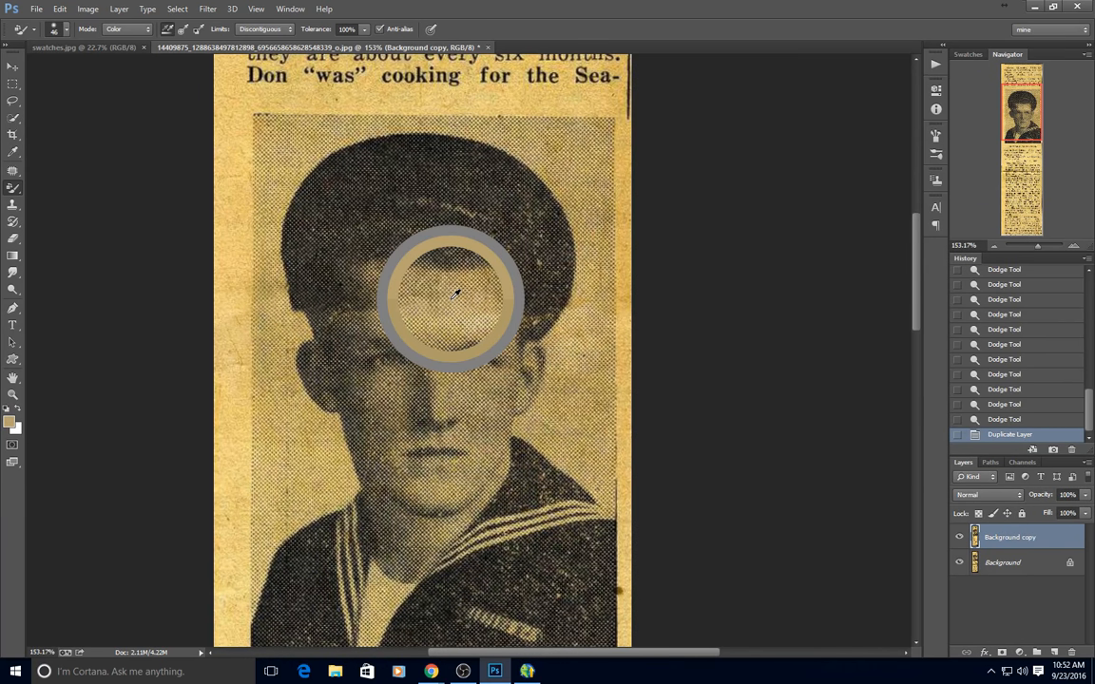
drag(451, 298, 458, 298)
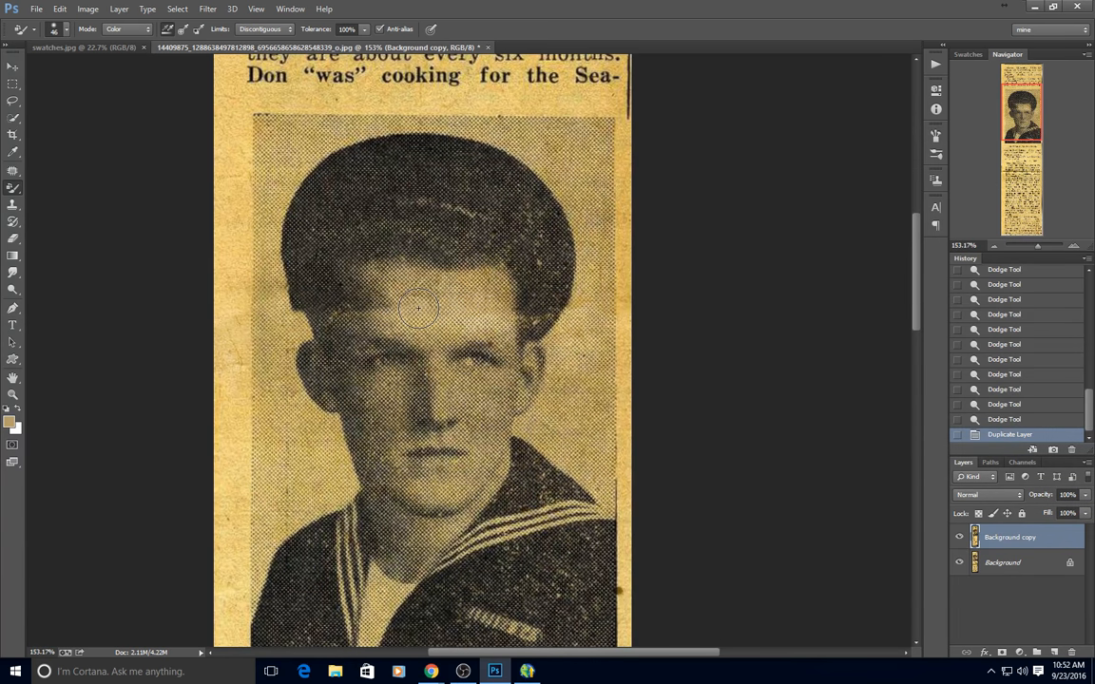
scroll(428, 333, up, 1)
scroll(430, 335, up, 1)
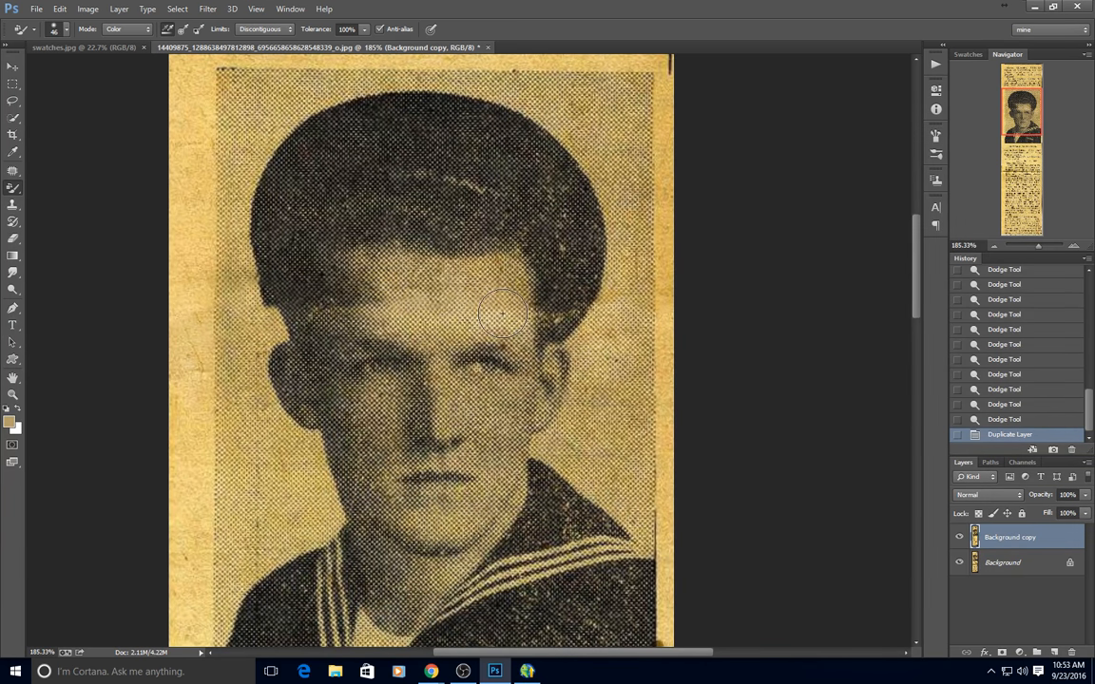
alt+click(464, 288)
drag(460, 293, 463, 298)
mouse_move(359, 311)
mouse_down()
mouse_move(445, 266)
mouse_move(380, 249)
mouse_move(428, 314)
mouse_move(330, 331)
mouse_move(330, 303)
mouse_up()
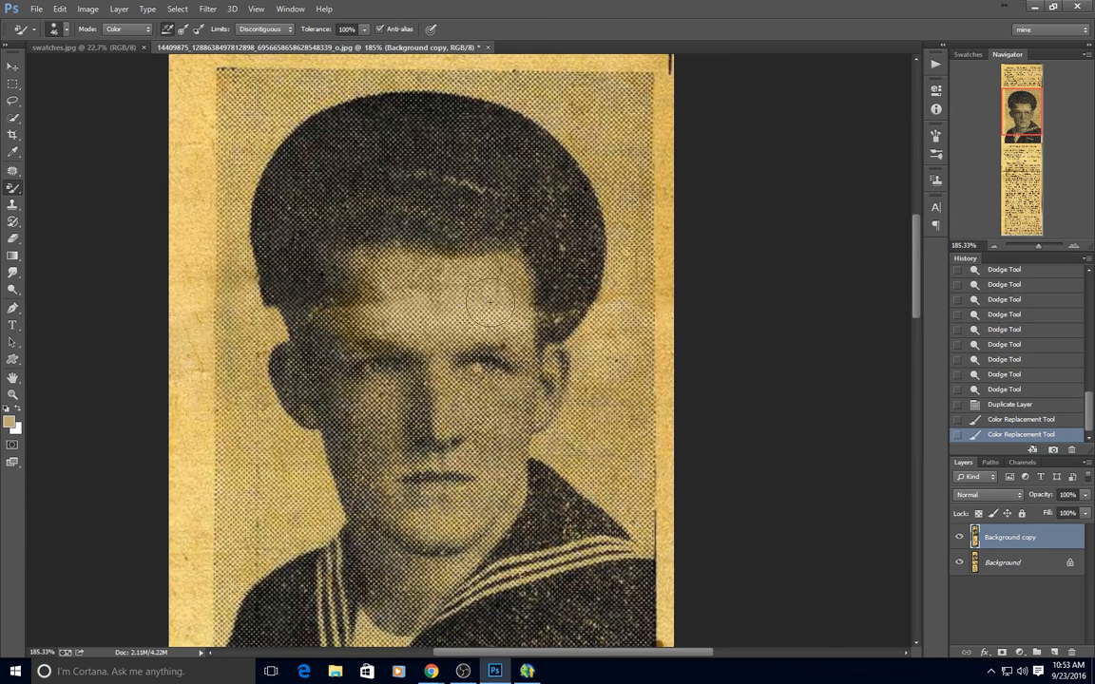
drag(490, 303, 401, 256)
drag(443, 382, 495, 423)
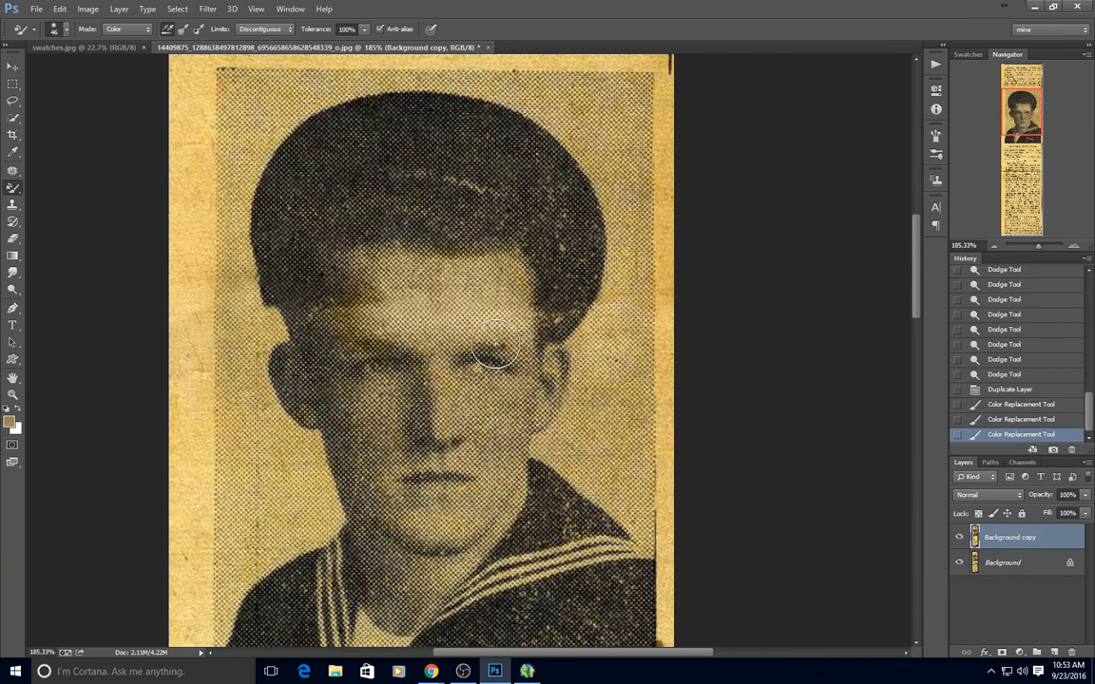
mouse_move(490, 318)
mouse_down()
mouse_move(333, 343)
mouse_move(344, 314)
mouse_move(400, 285)
mouse_up()
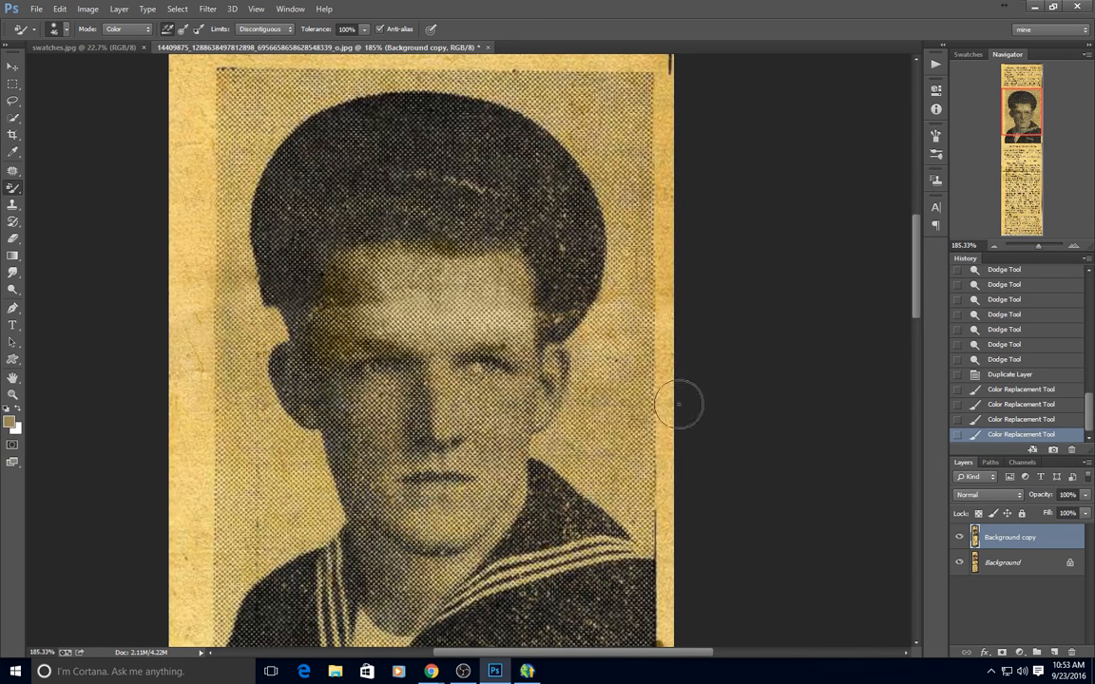
click(1010, 377)
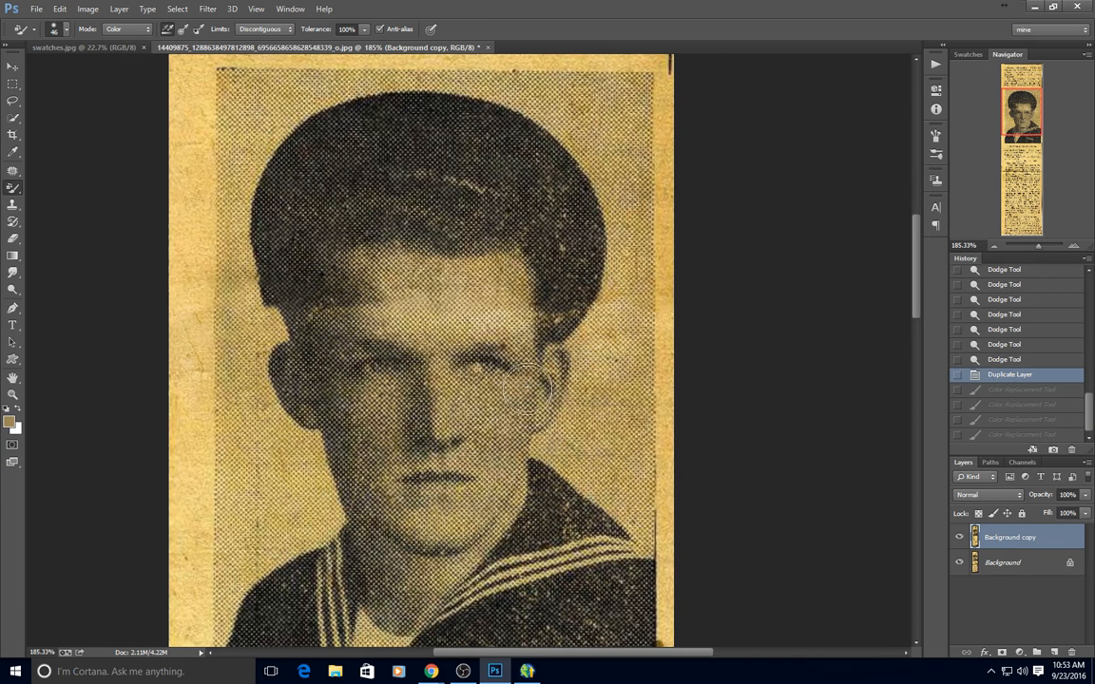
- Try recoloring the forehead with a dark tone sampled from the hat, and revert to the duplicated-layer state
alt+click(511, 193)
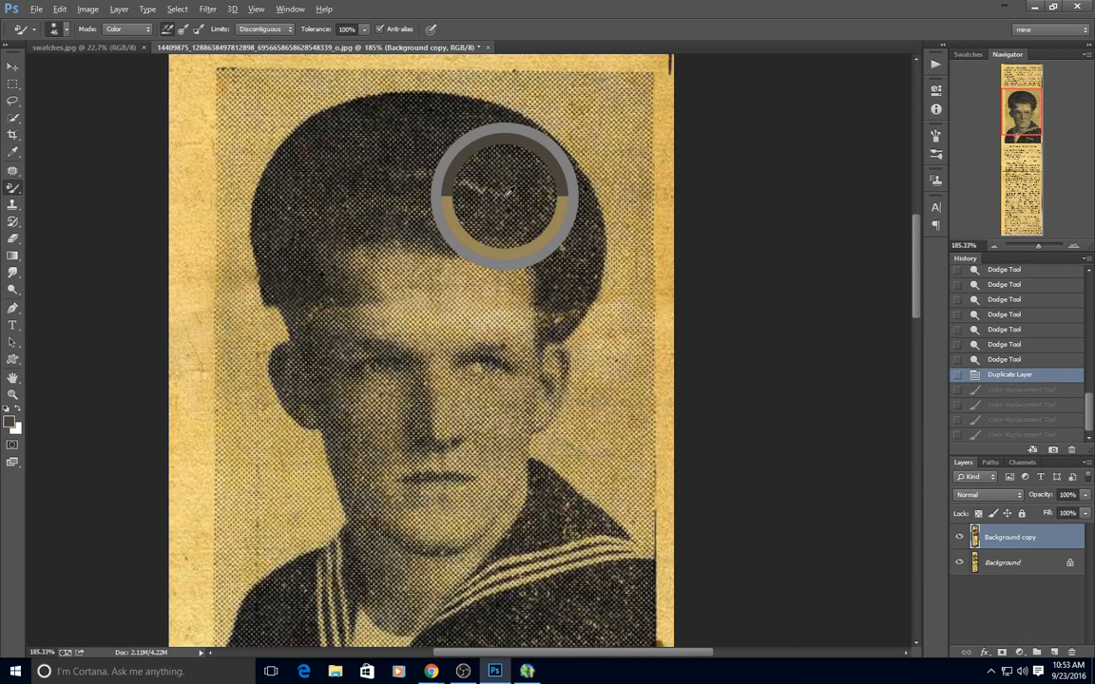
mouse_move(521, 275)
mouse_down()
mouse_move(349, 277)
mouse_move(398, 273)
mouse_move(449, 303)
mouse_move(445, 283)
mouse_up()
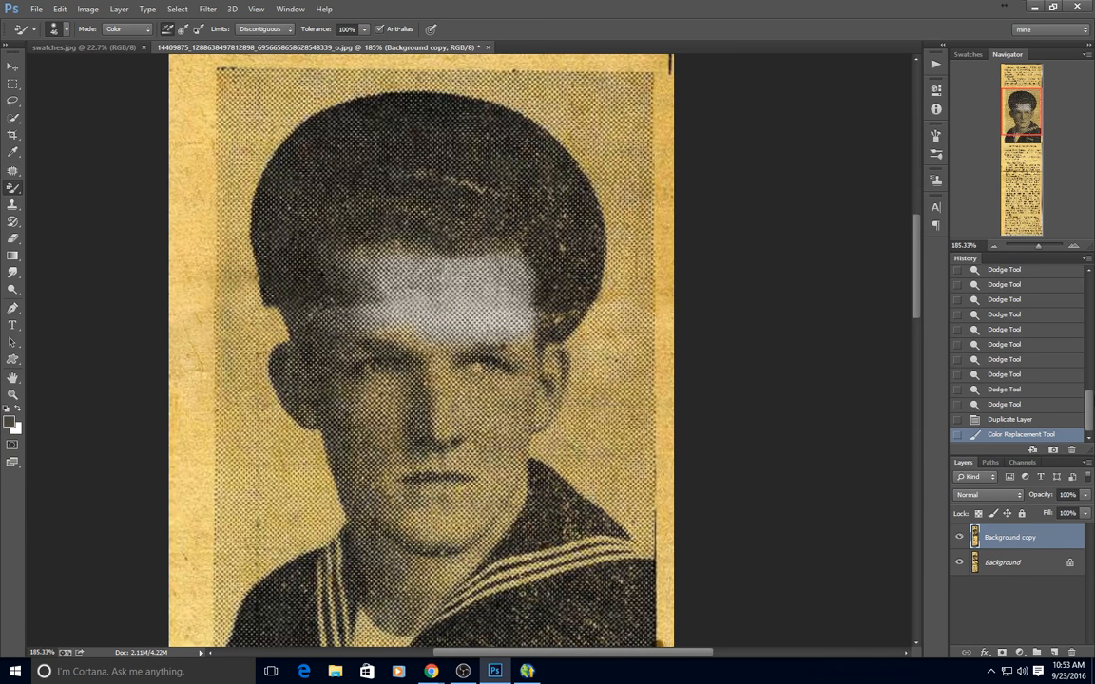
click(1001, 421)
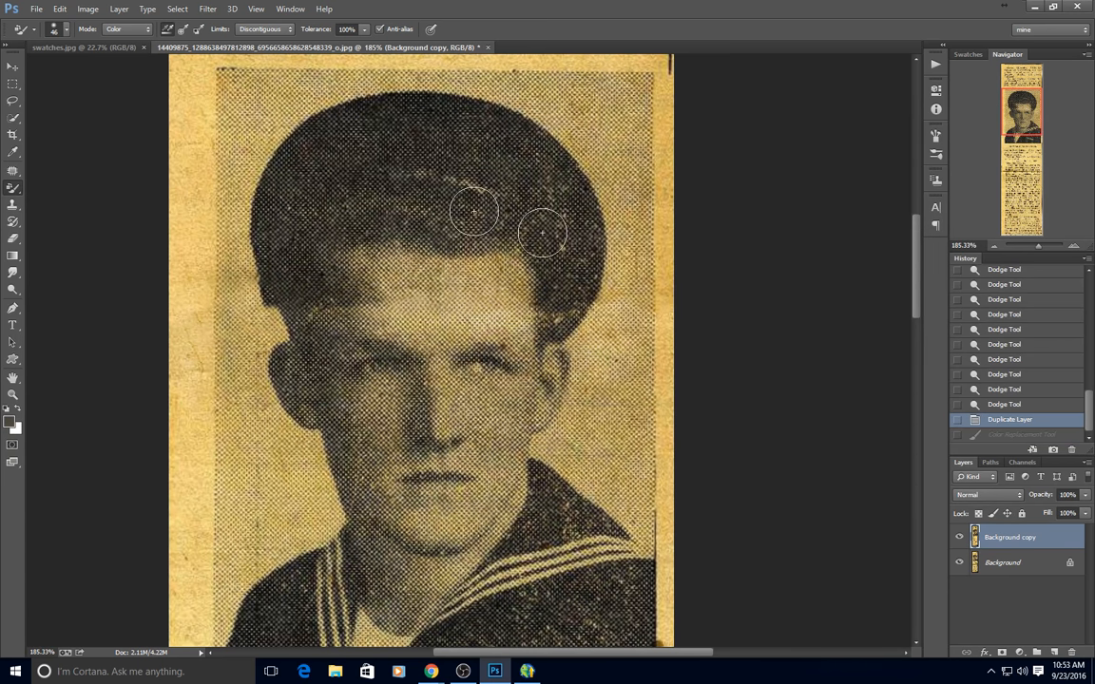
- Try recoloring the forehead and face with a shadow tone sampled from the cheek, and revert the stroke
alt+click(346, 389)
mouse_move(334, 261)
mouse_down()
mouse_move(451, 278)
mouse_move(402, 273)
mouse_move(358, 292)
mouse_move(461, 354)
mouse_move(405, 422)
mouse_up()
drag(458, 458, 460, 454)
click(996, 423)
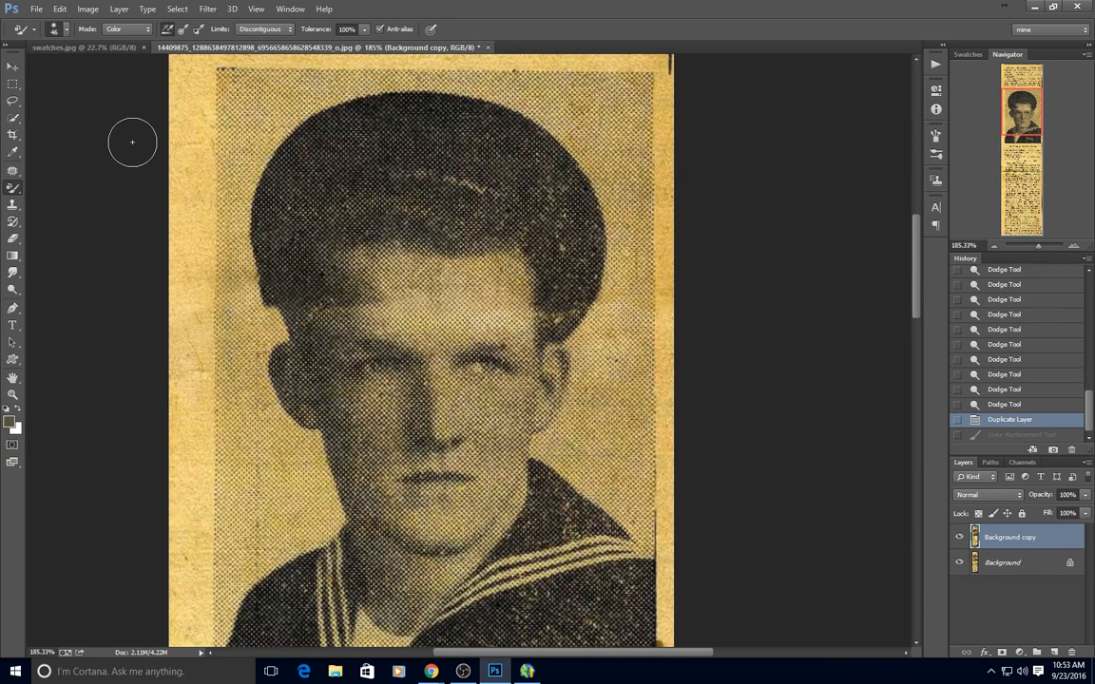
- Try recoloring the shaded side of the face with a tan tone, and revert the color replacement
scroll(262, 228, down, 4)
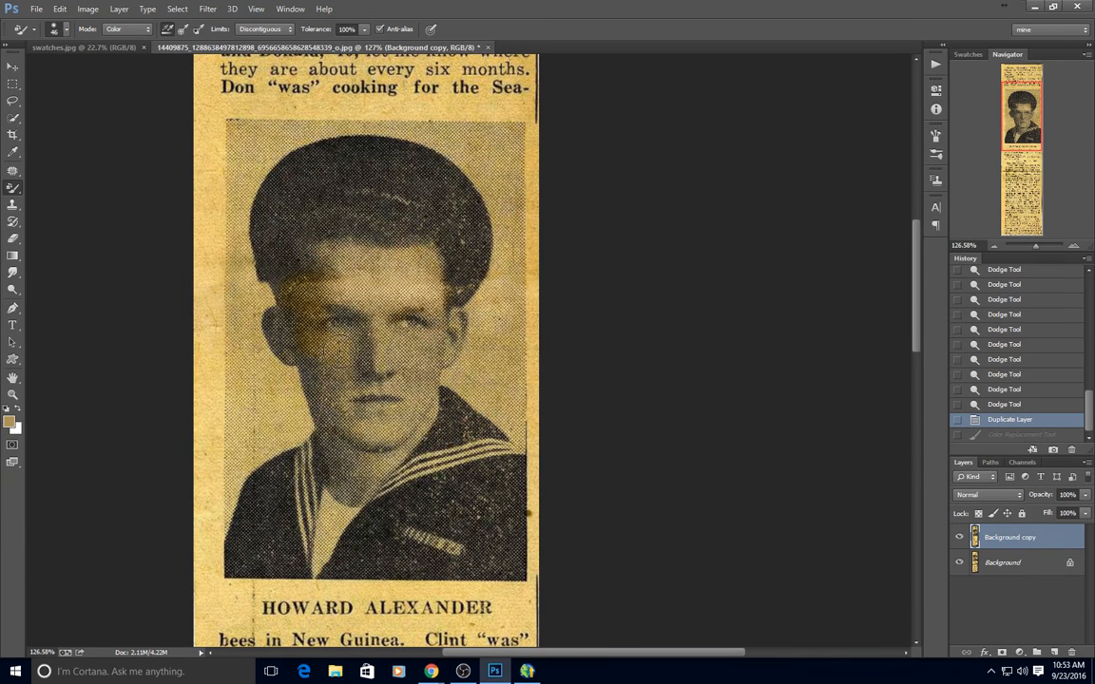
key(ctrl+z)
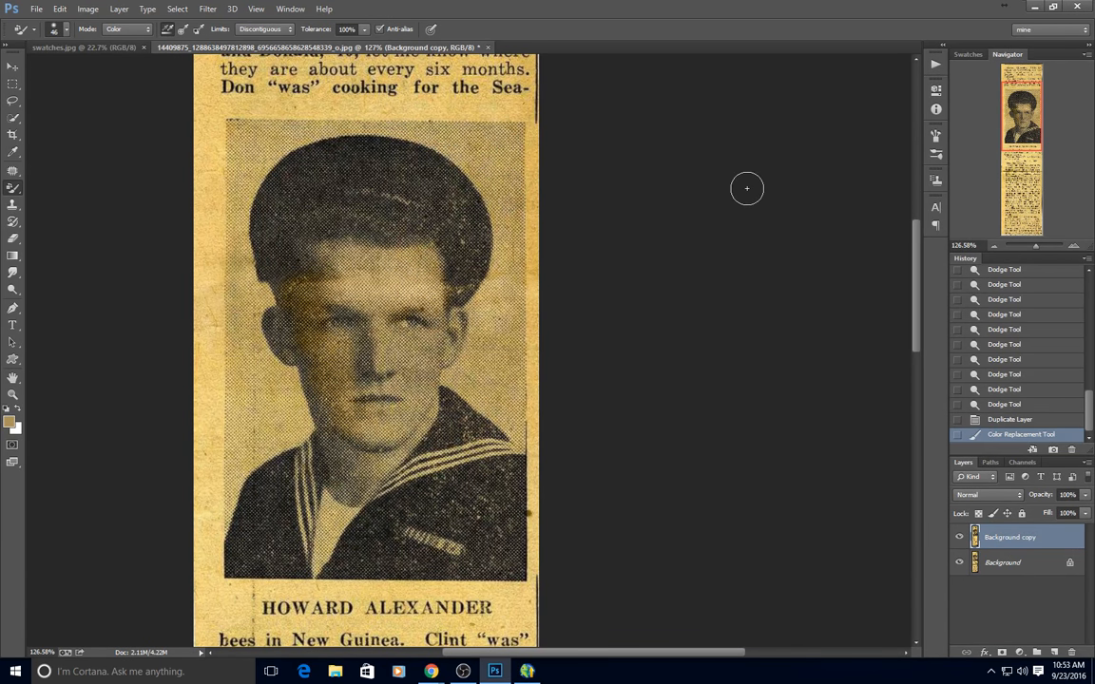
click(1006, 420)
- Desaturate the Background copy layer to turn the clipping black and white
scroll(440, 358, down, 5)
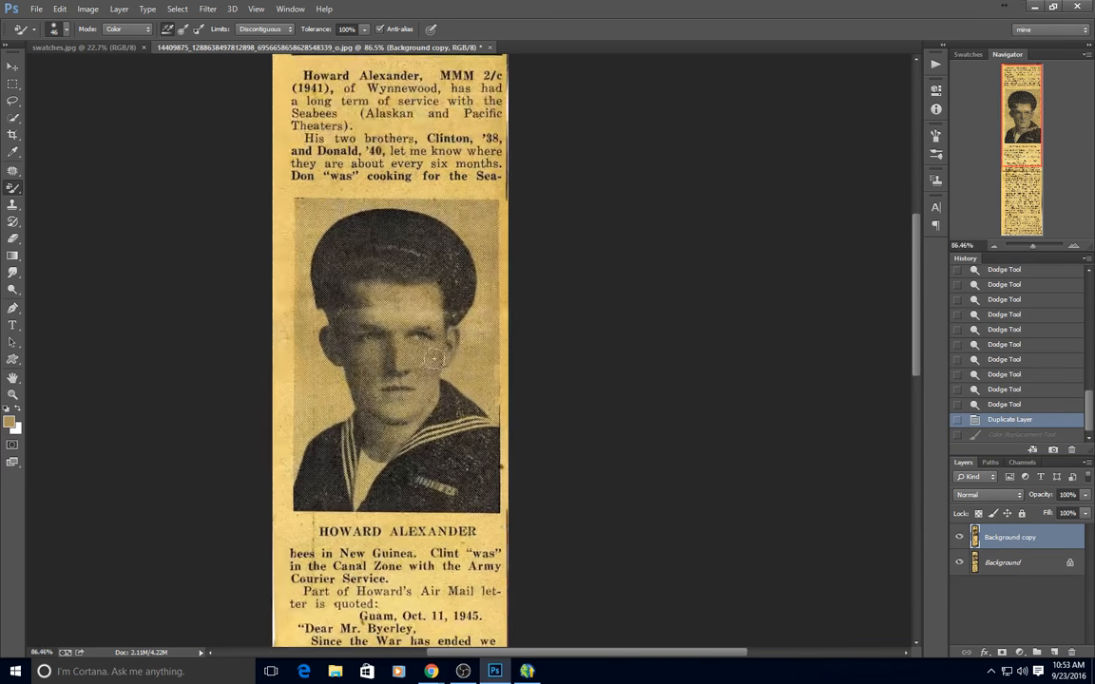
scroll(379, 406, down, 2)
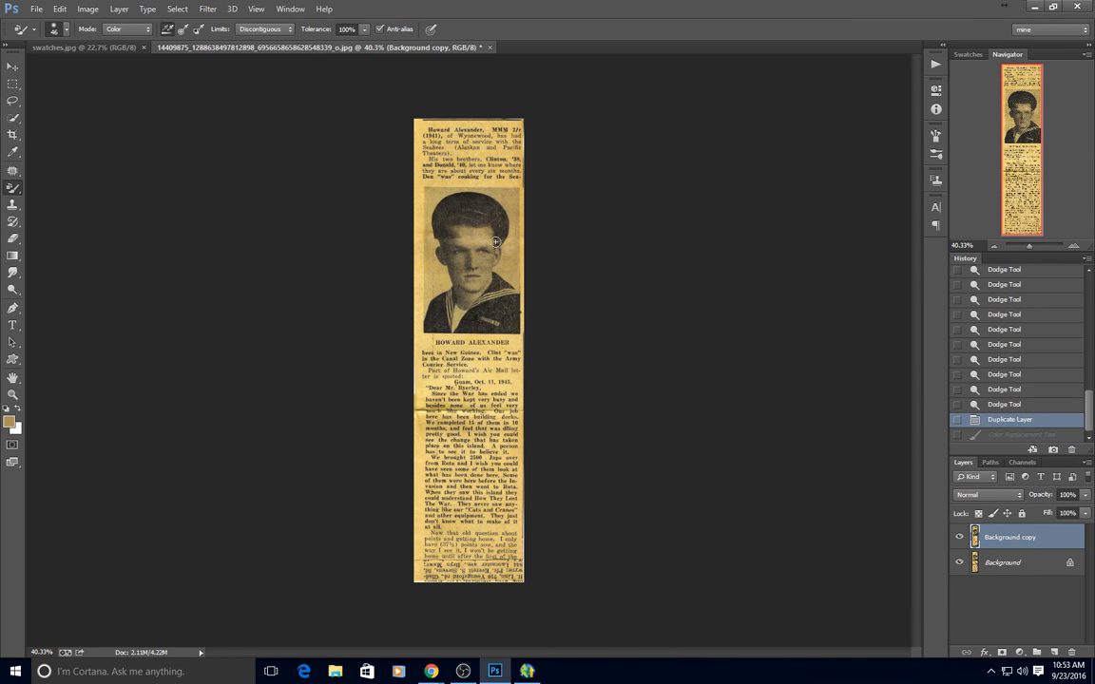
scroll(480, 199, up, 4)
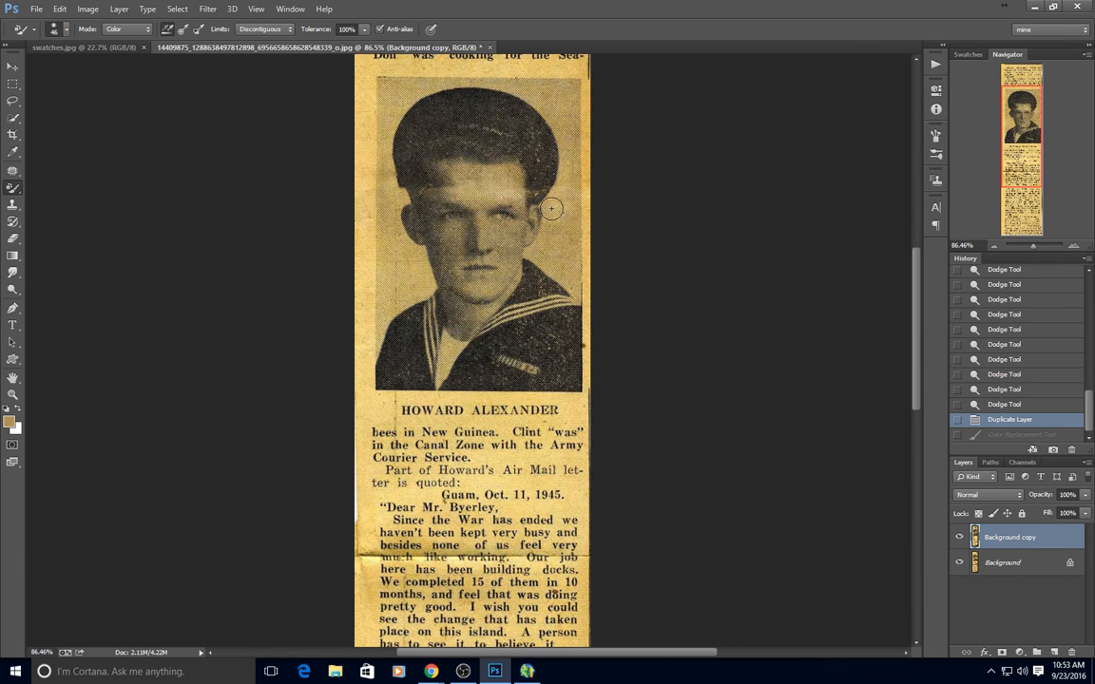
click(84, 12)
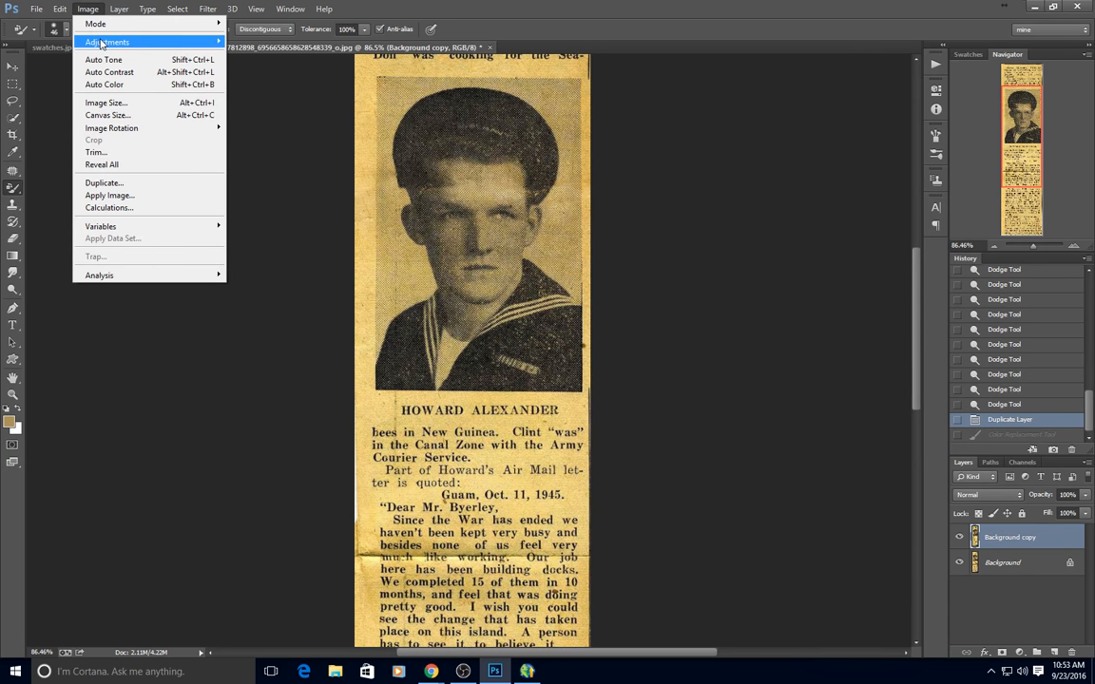
mouse_move(101, 43)
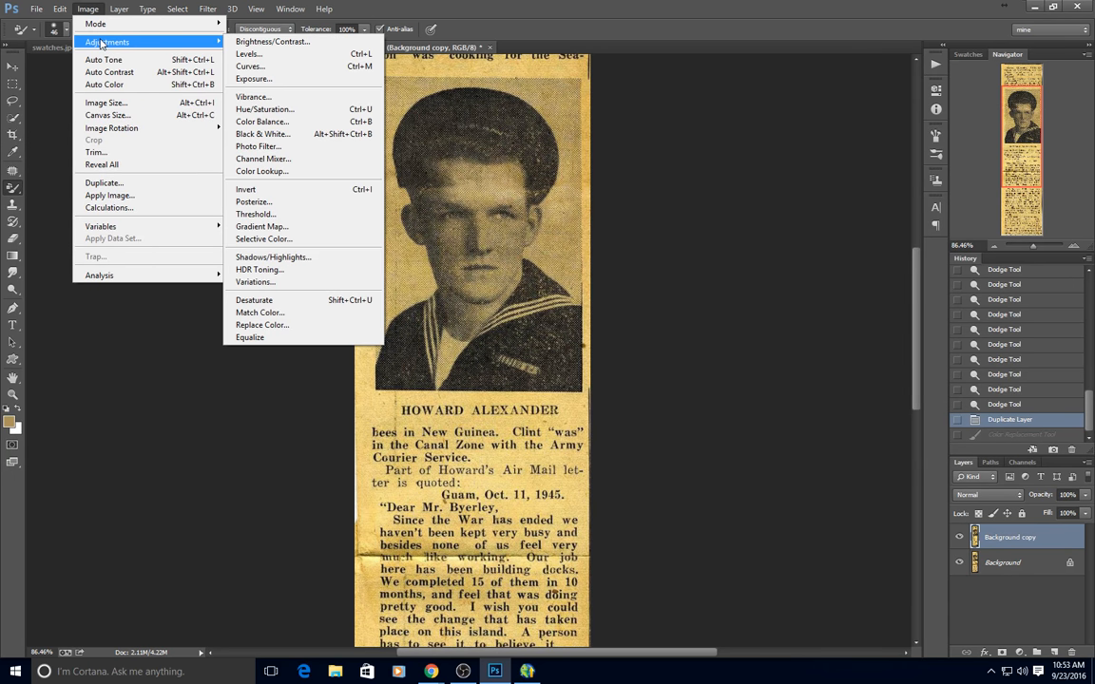
click(294, 304)
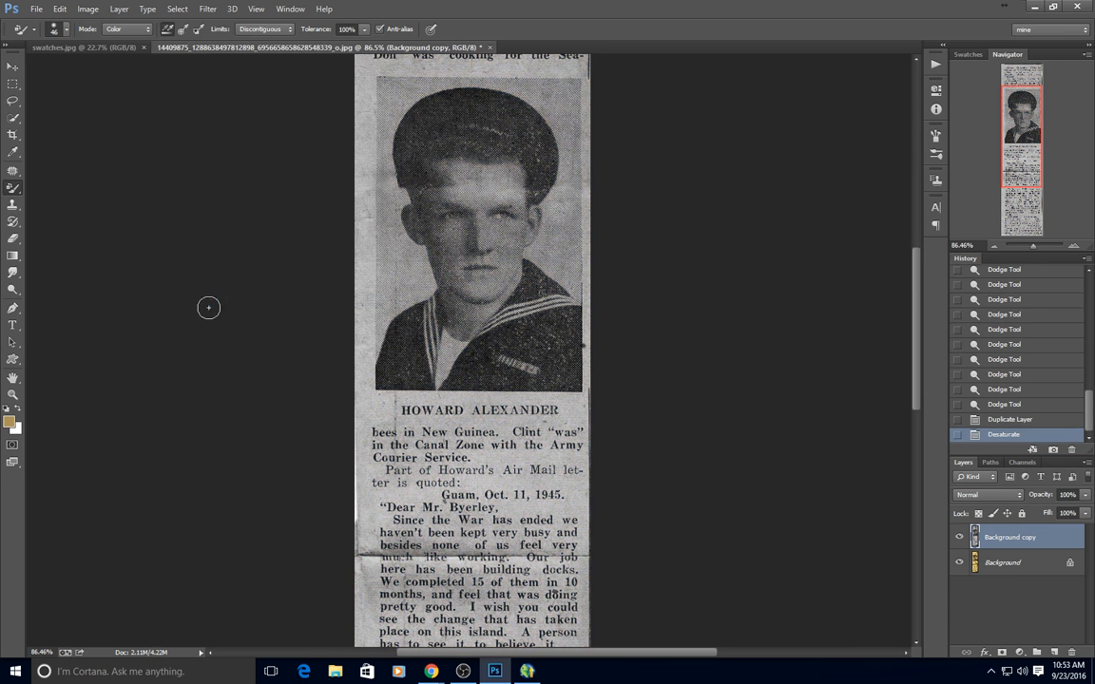
- Darken the overly bright forehead with the Burn tool, using the Midtones range at 100% exposure and a 118-pixel brush
scroll(647, 380, down, 2)
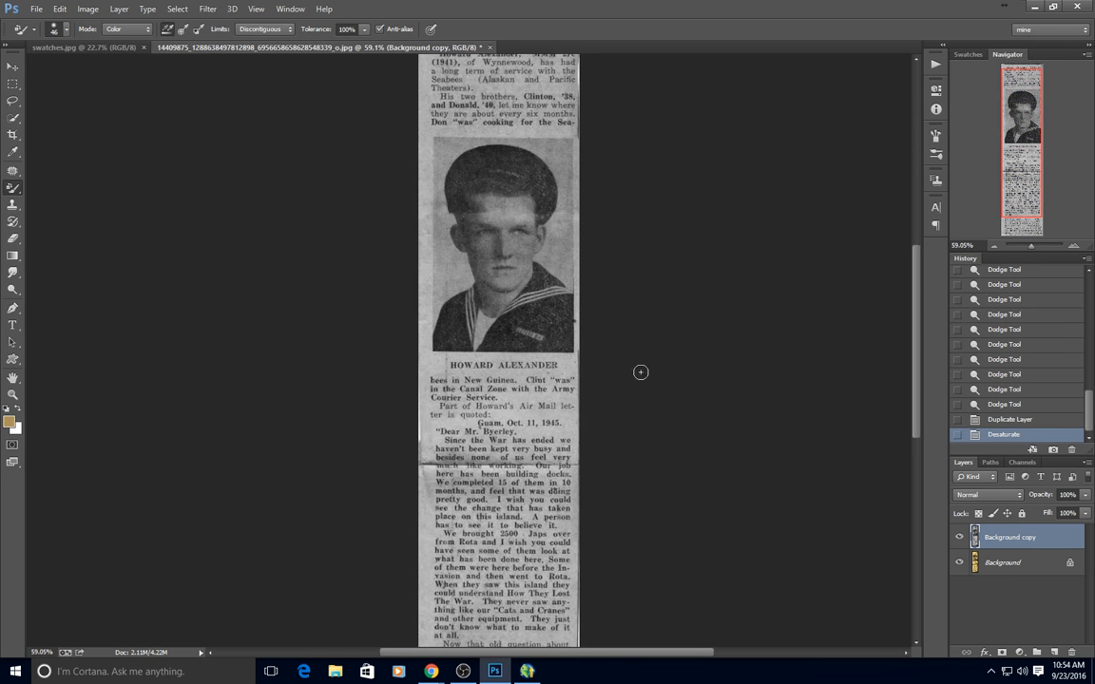
scroll(595, 185, up, 5)
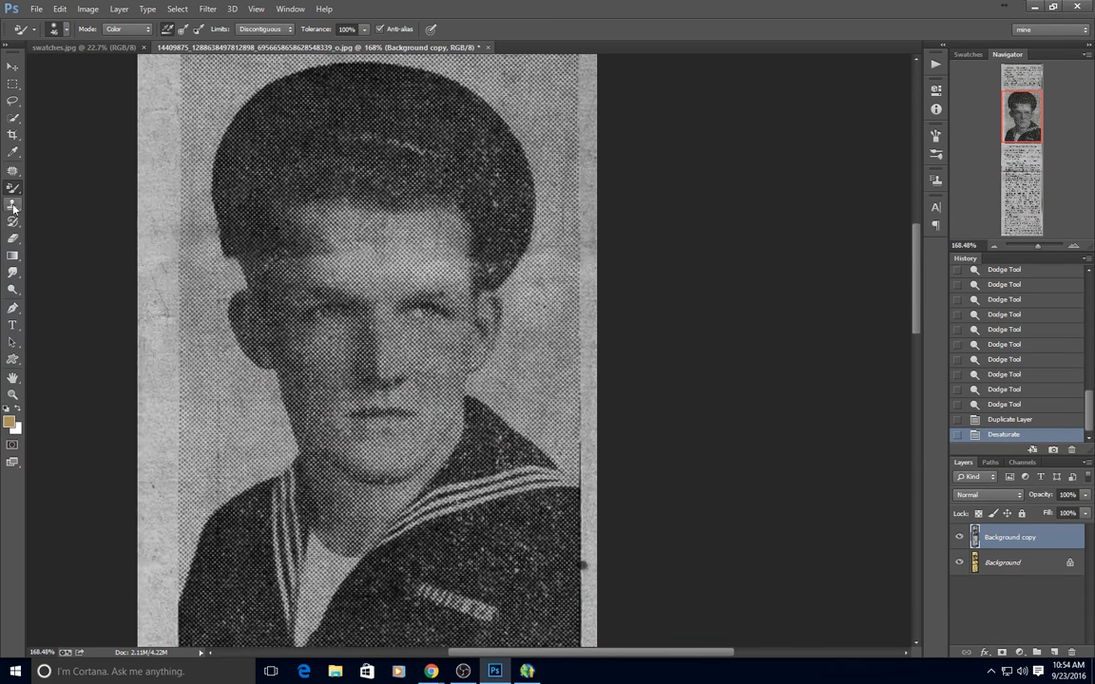
click(13, 290)
click(36, 300)
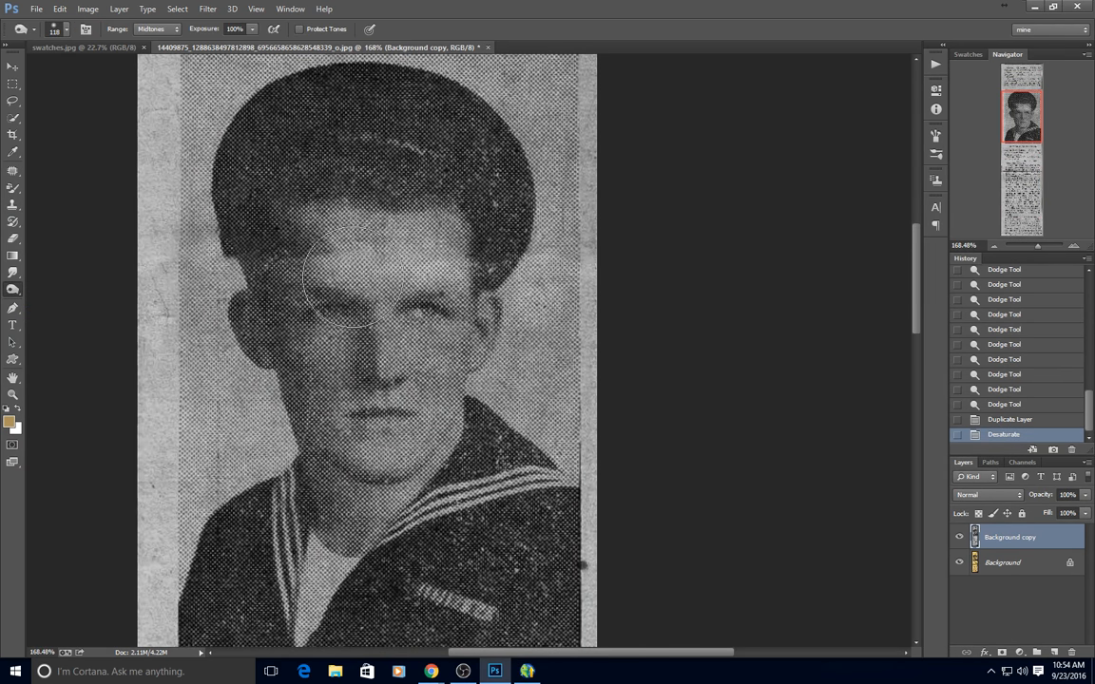
click(393, 244)
click(328, 239)
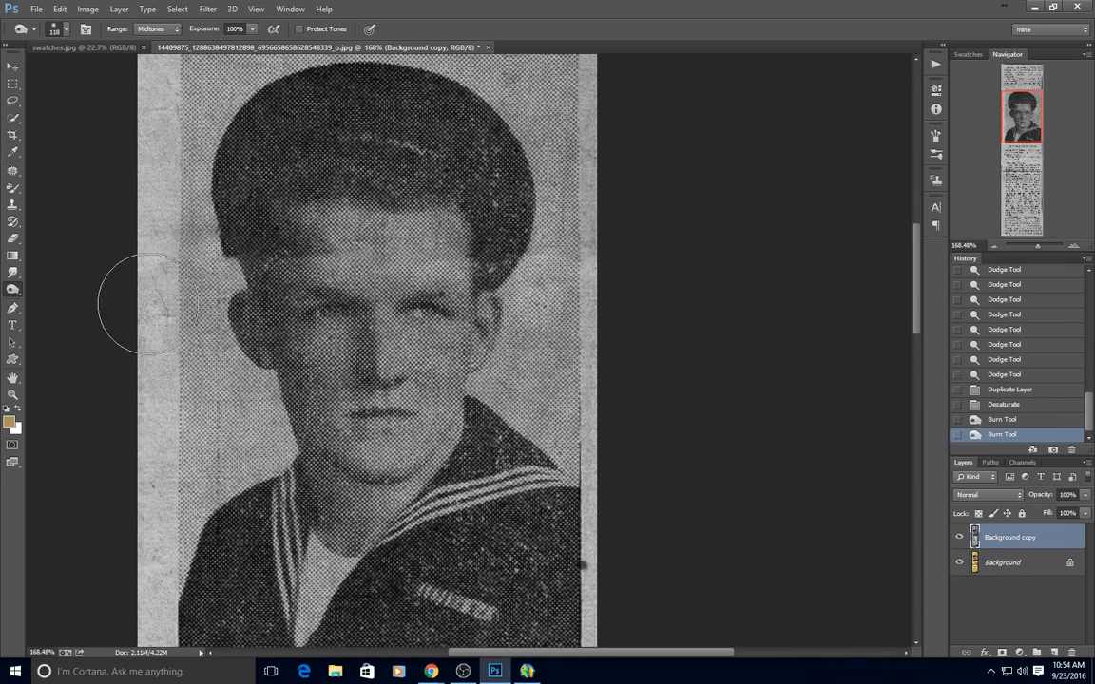
click(404, 236)
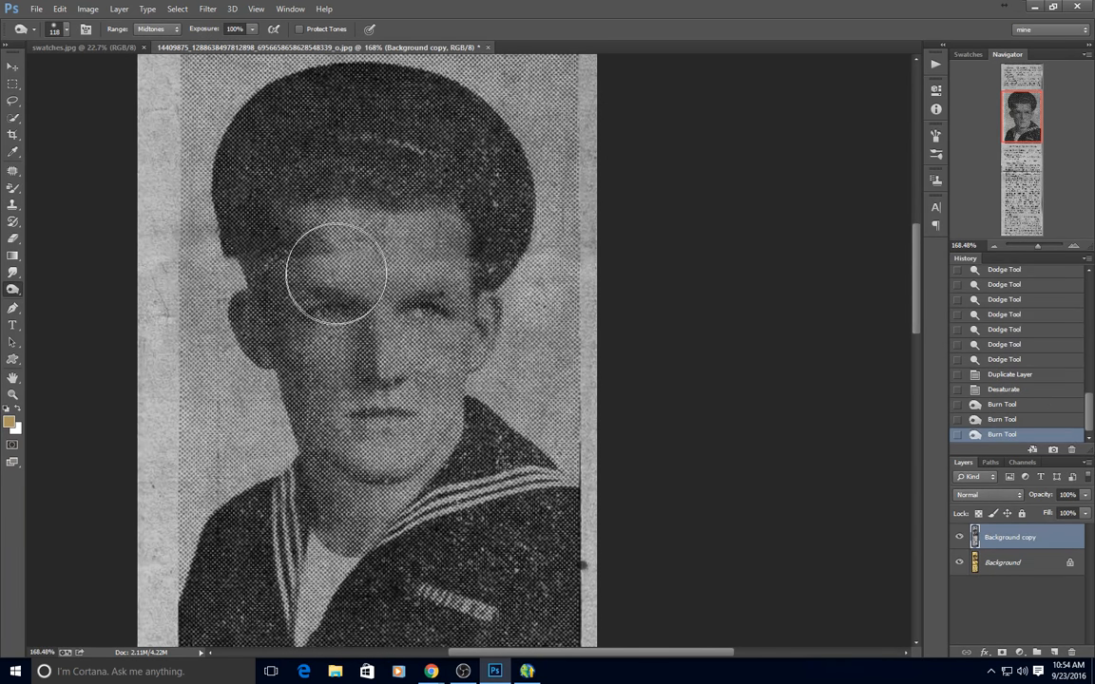
click(314, 243)
click(487, 261)
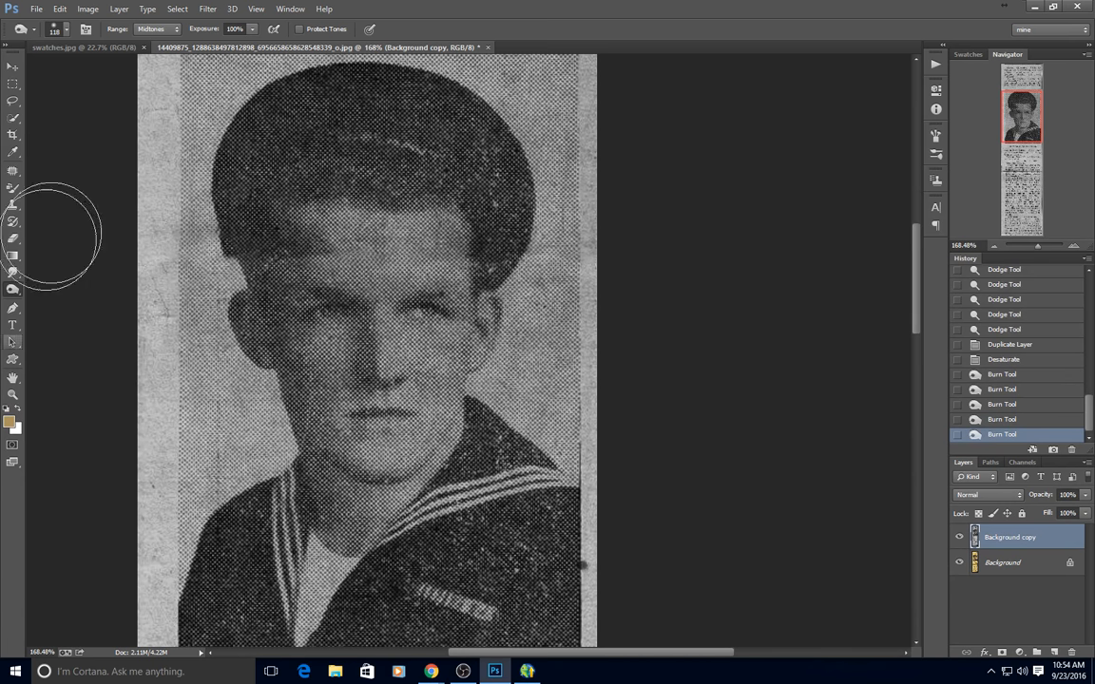
- Outline the dark patch at the forehead's hairline with the Lasso tool, and deselect it
scroll(379, 281, down, 5)
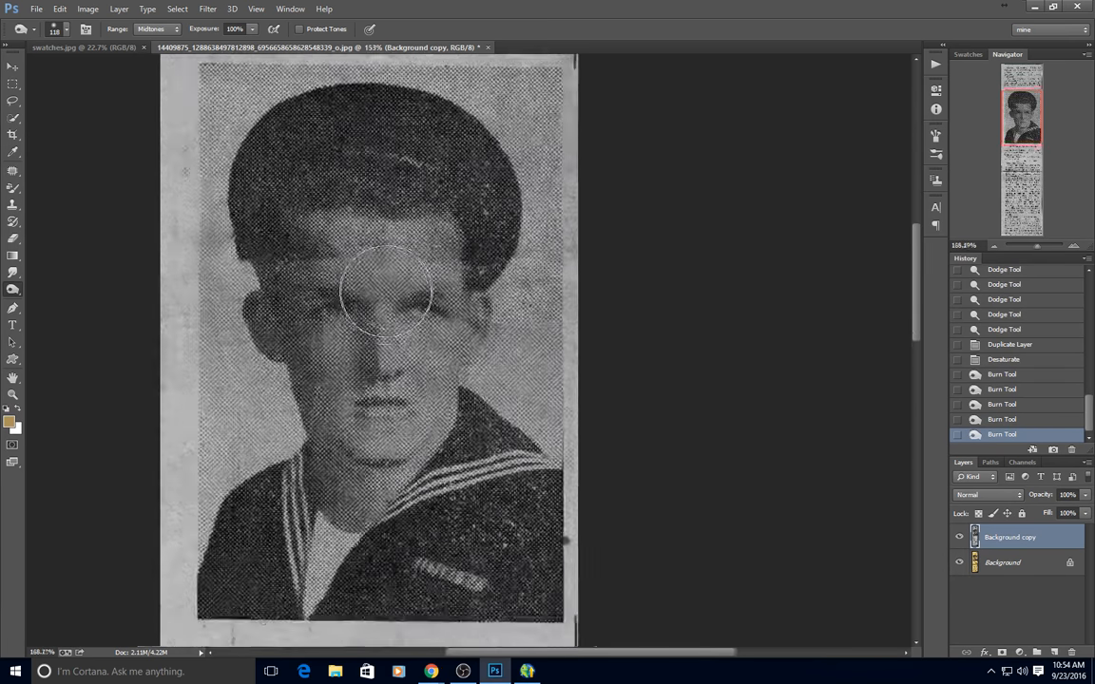
scroll(285, 302, up, 2)
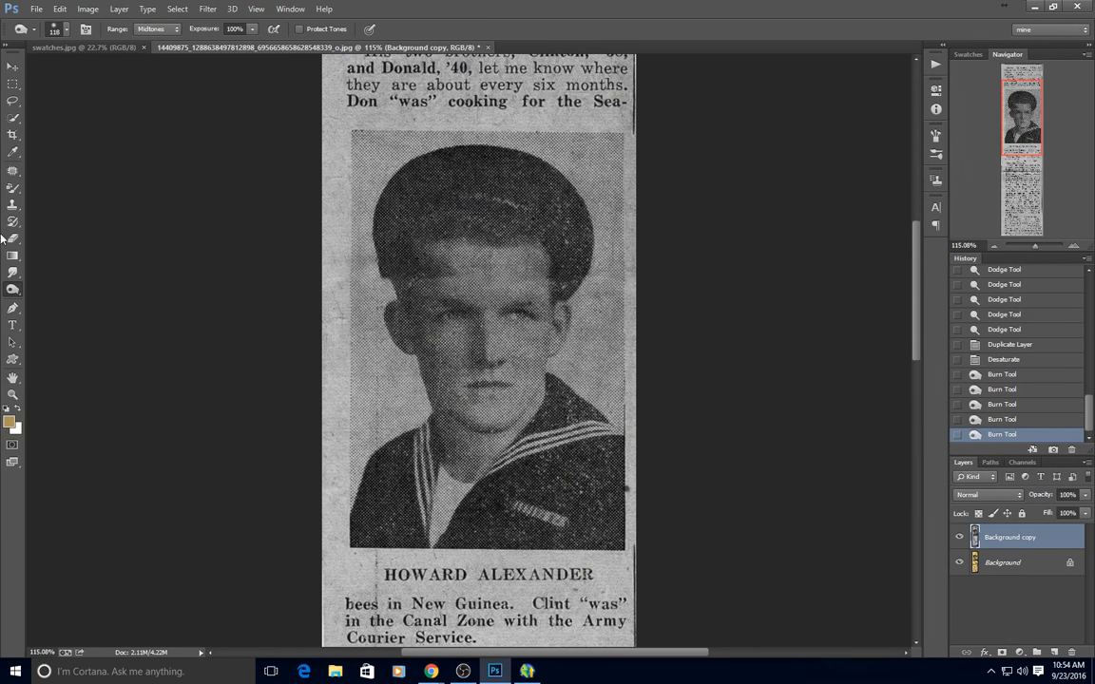
key(l)
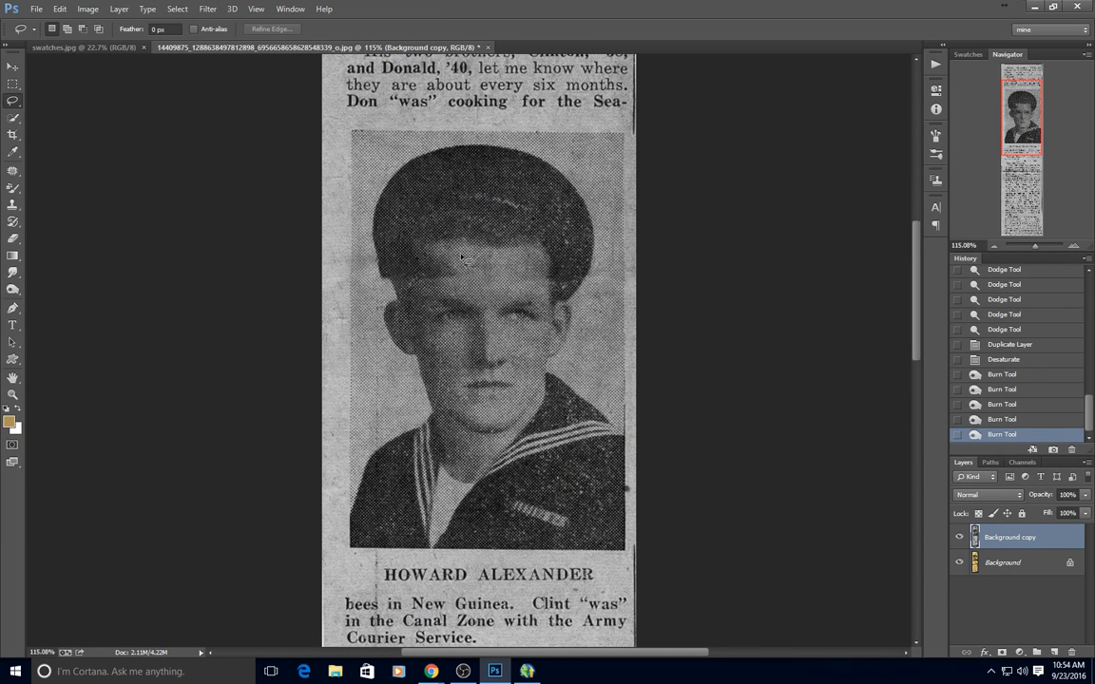
mouse_move(421, 266)
mouse_down()
mouse_move(449, 284)
mouse_move(466, 267)
mouse_move(439, 249)
mouse_up()
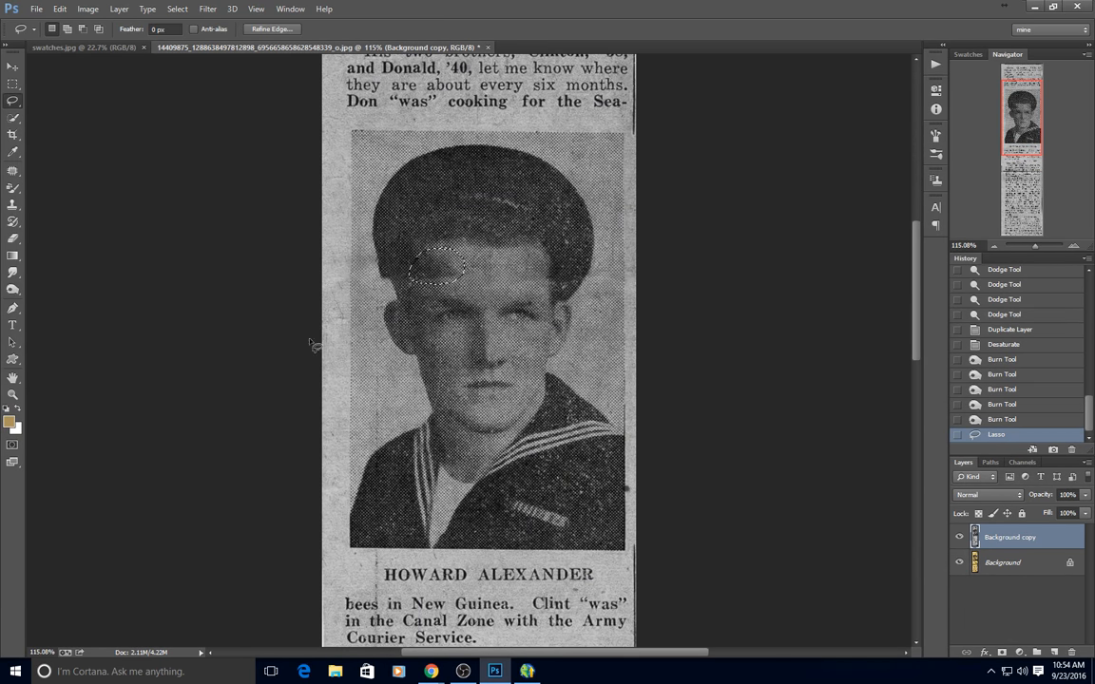
key(ctrl+d)
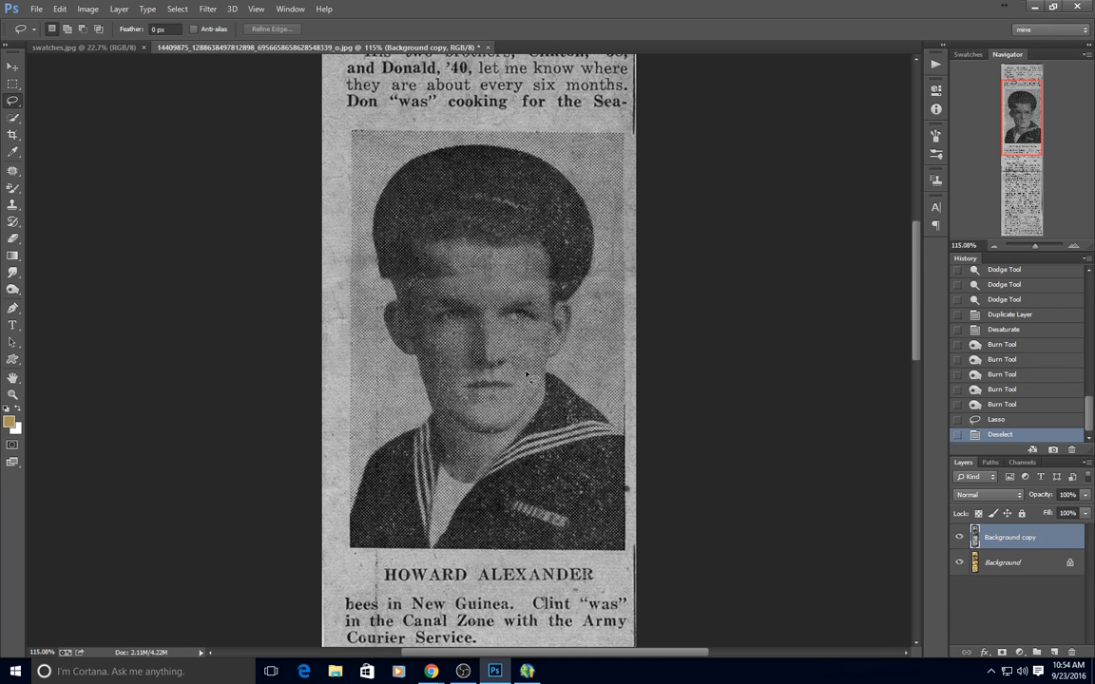
- Examine the retouched portrait and the fold crease running across the letter text below it
scroll(503, 350, up, 2)
scroll(596, 247, up, 1)
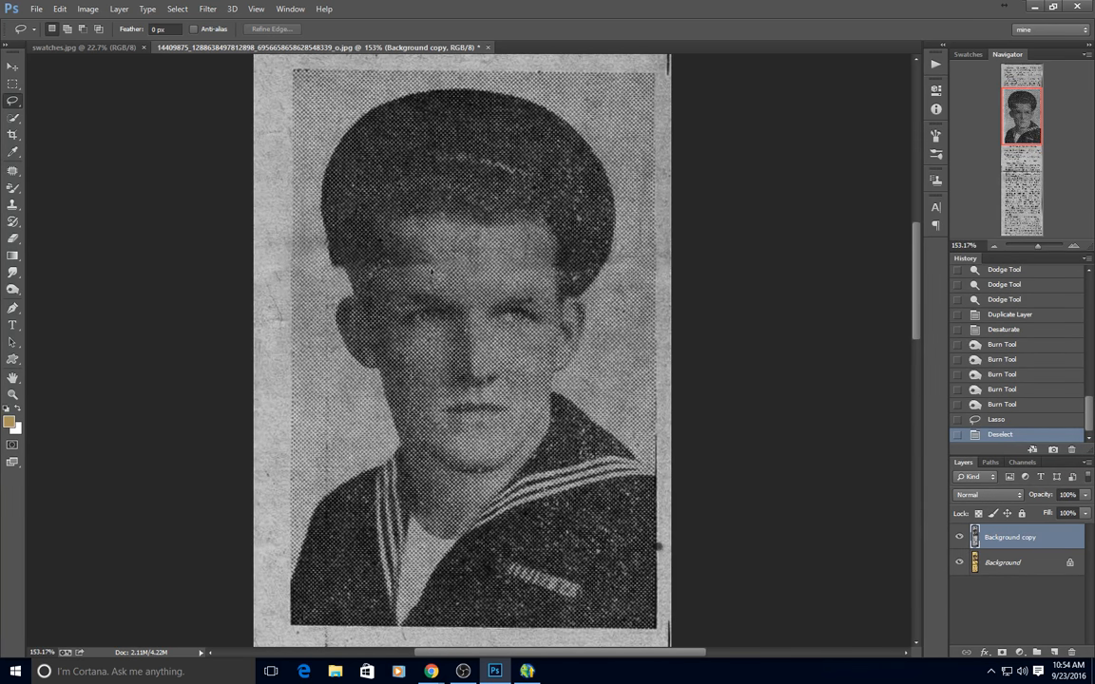
scroll(416, 461, down, 5)
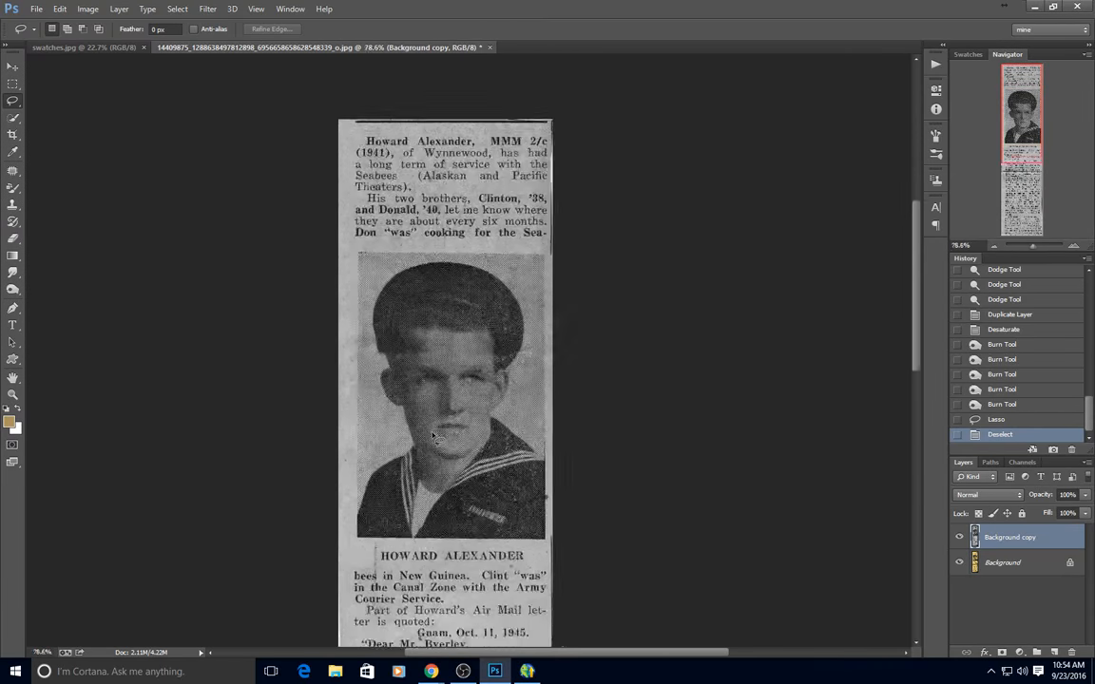
scroll(442, 547, up, 2)
scroll(418, 371, up, 8)
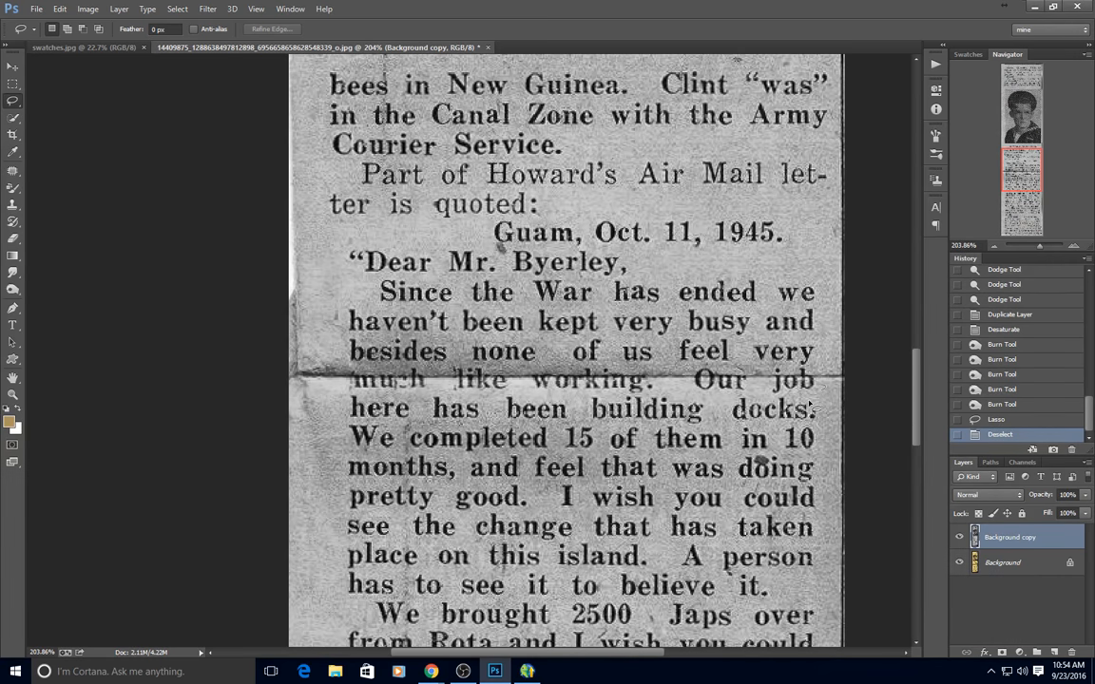
scroll(810, 407, up, 3)
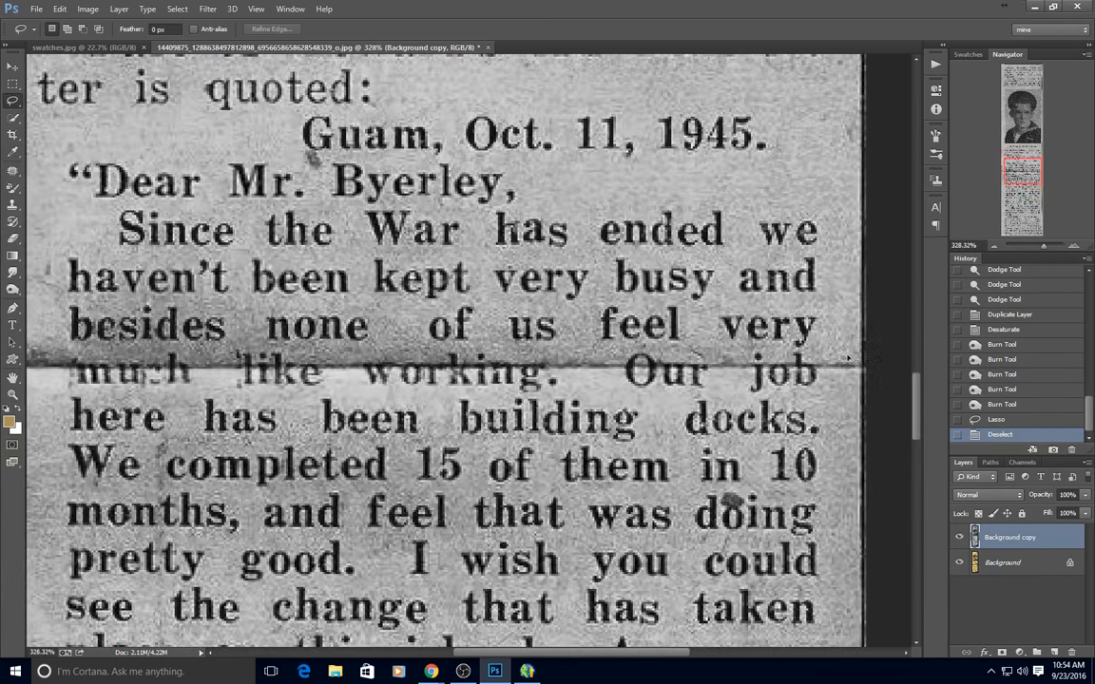
- Outline the letter O of "Oct." in the date line with the Lasso tool, and copy it onto a new layer
scroll(848, 359, up, 1)
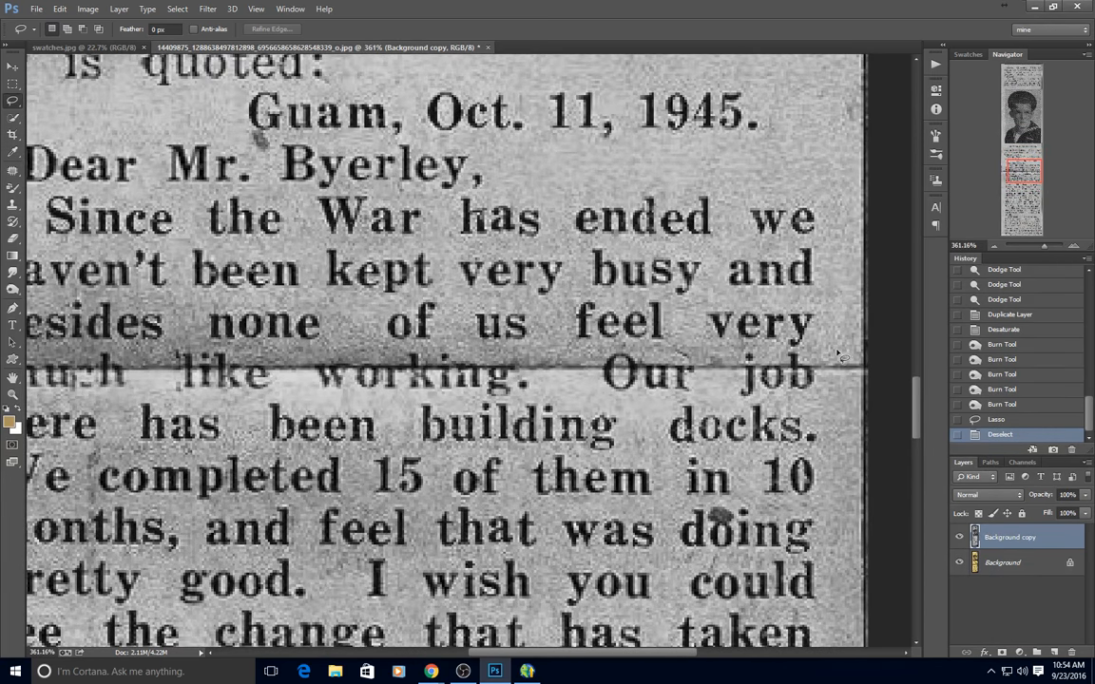
scroll(418, 275, up, 1)
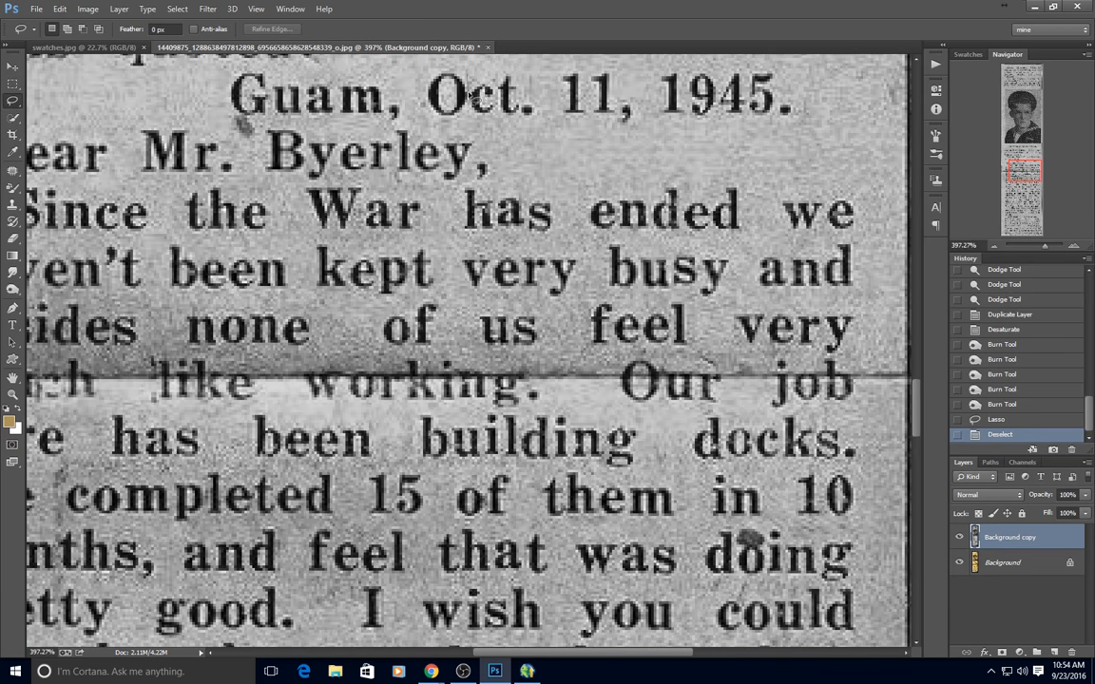
mouse_move(428, 125)
mouse_down()
mouse_move(421, 93)
mouse_move(433, 74)
mouse_move(464, 74)
mouse_up()
click(36, 9)
mouse_move(58, 8)
click(71, 99)
click(58, 9)
click(70, 122)
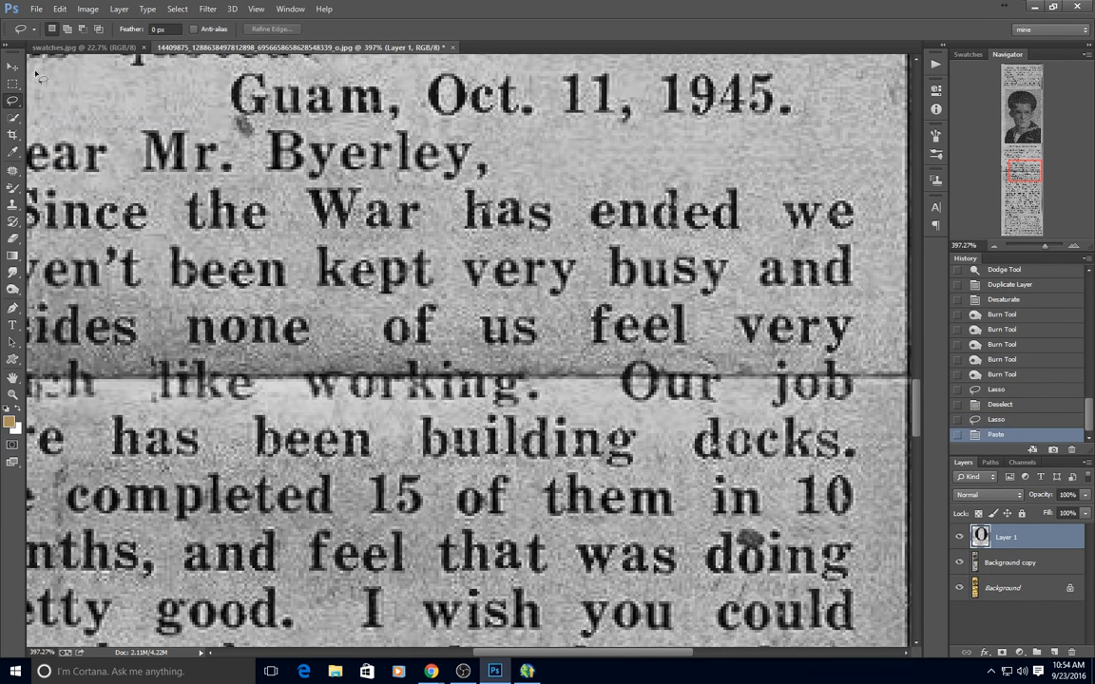
- Move the copied O over the creased O of "Our" in the line crossed by the fold
click(12, 66)
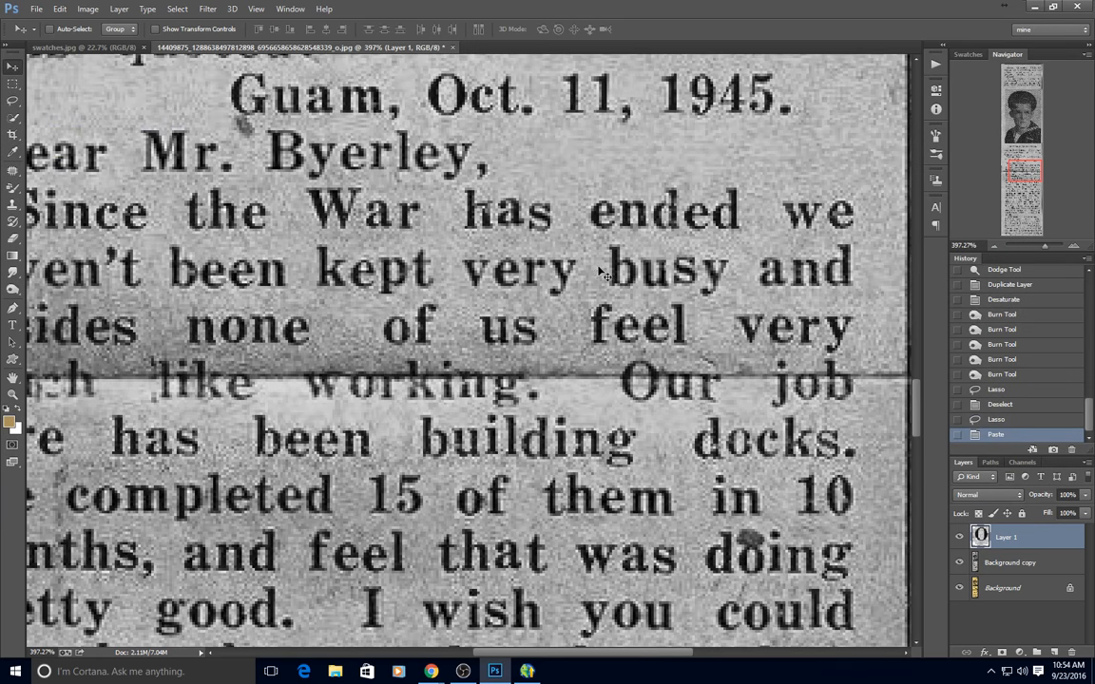
drag(472, 119, 649, 390)
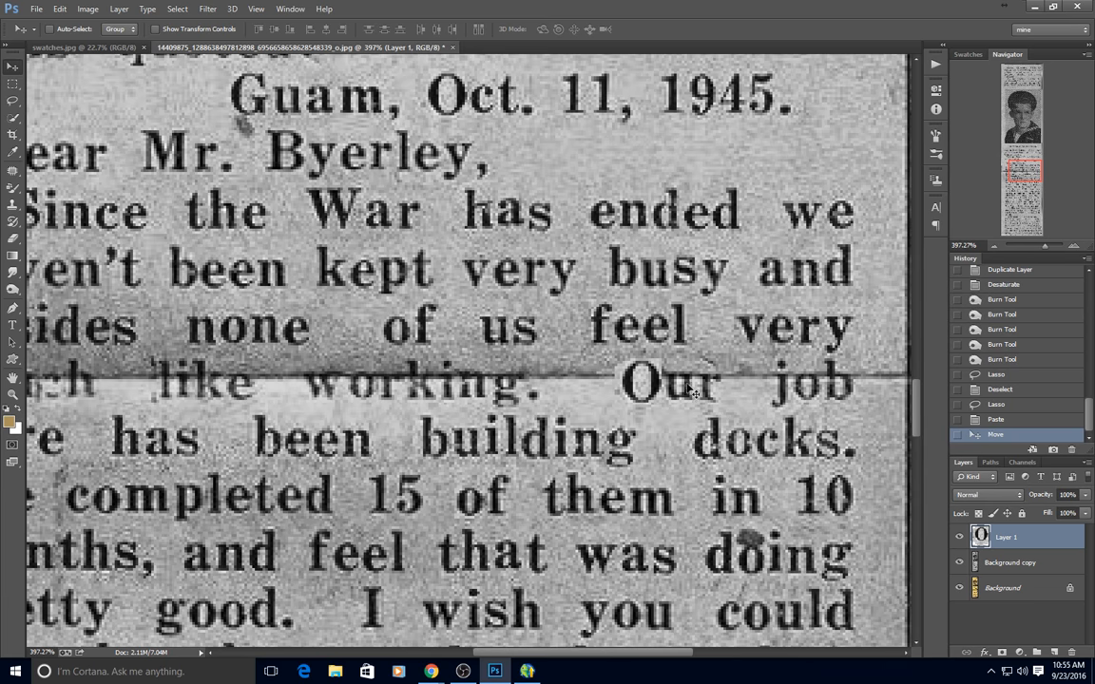
scroll(733, 397, up, 1)
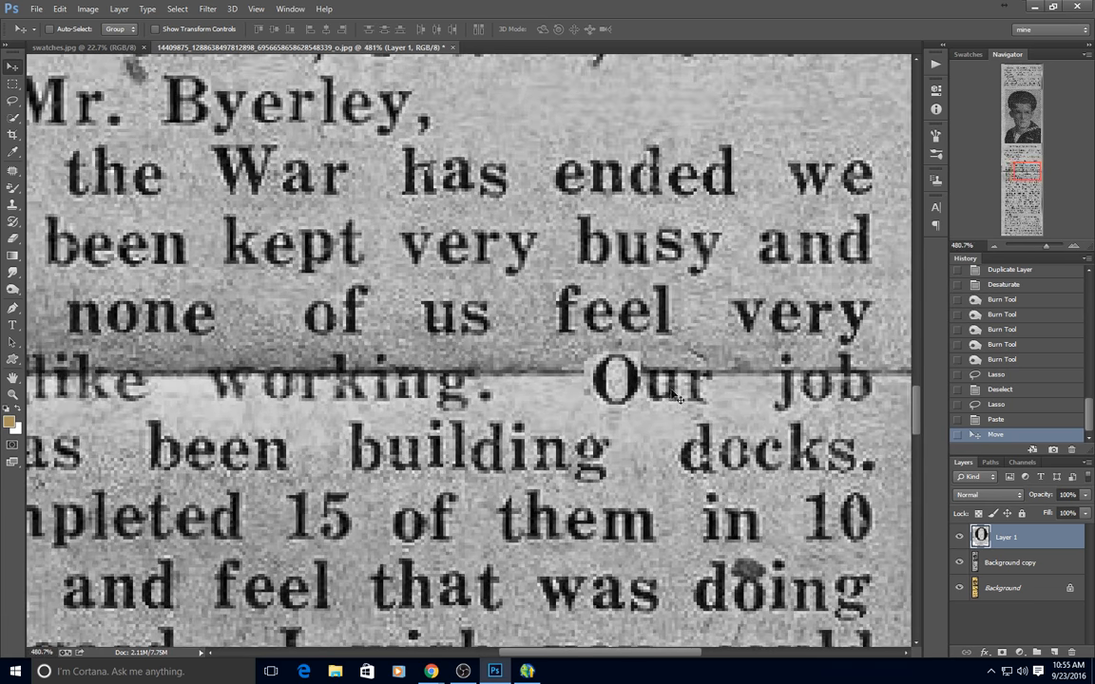
- Add a layer mask to the copied letter's layer and ready a soft 6-pixel Brush for painting on the mask
click(1002, 651)
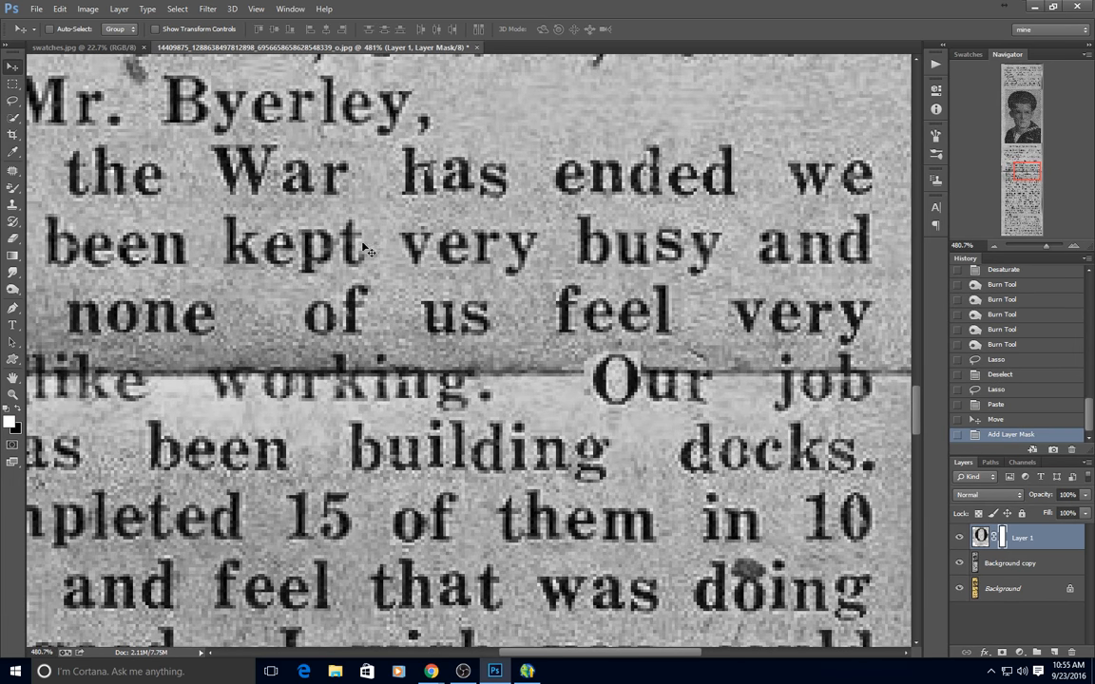
right_click(12, 188)
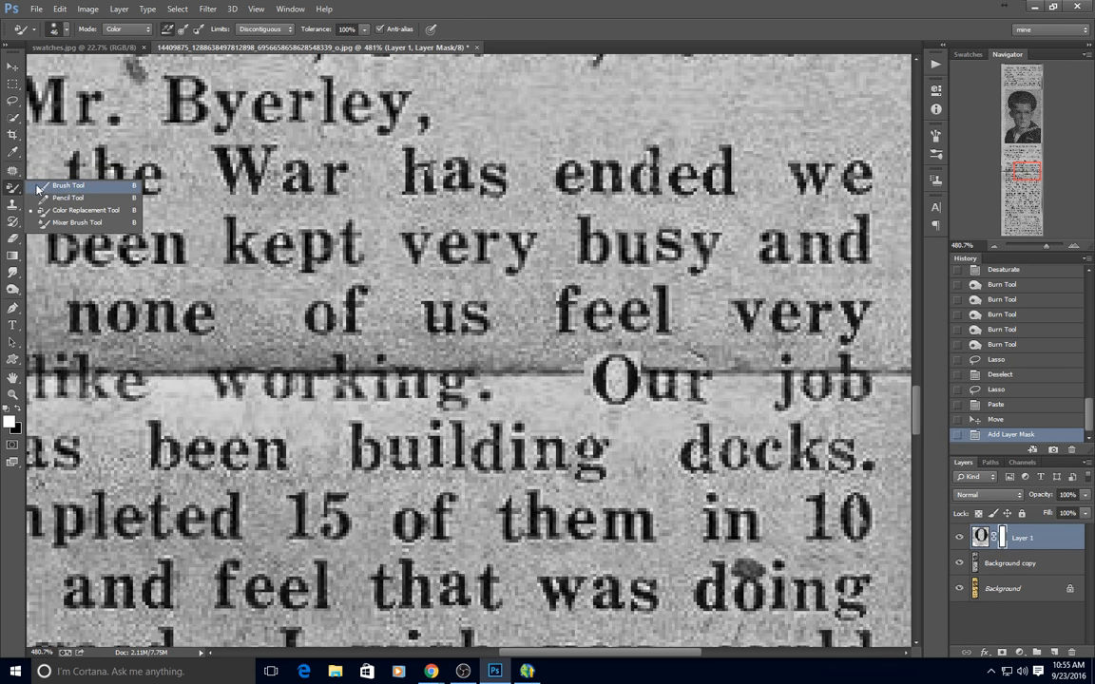
click(38, 170)
right_click(285, 389)
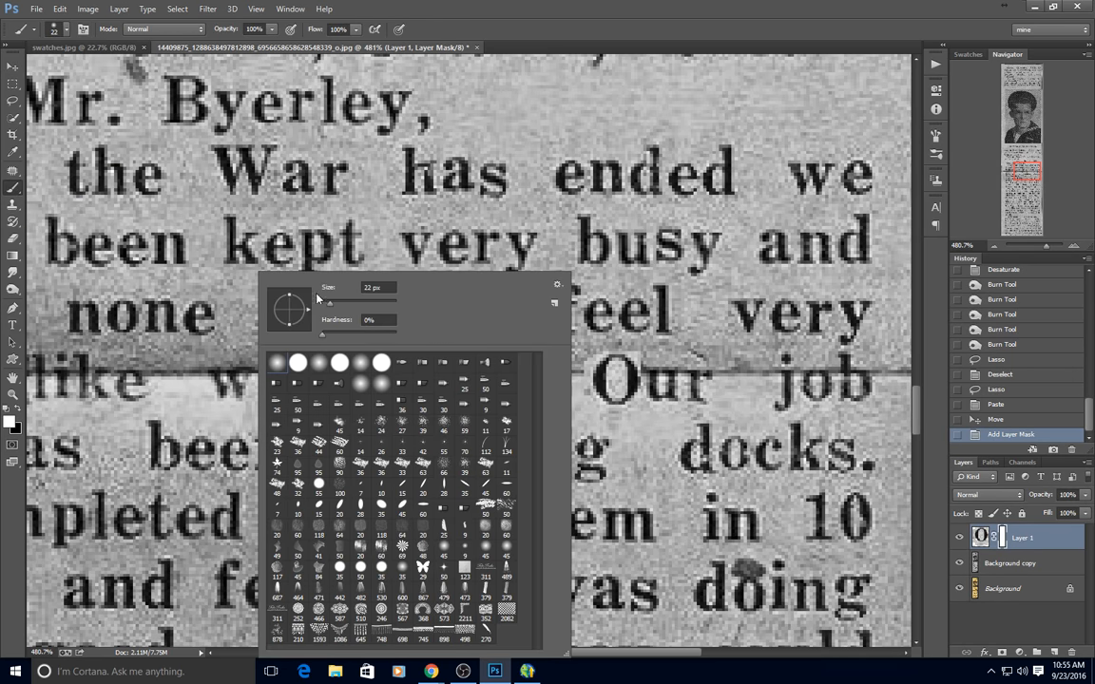
drag(326, 305, 321, 304)
click(1046, 549)
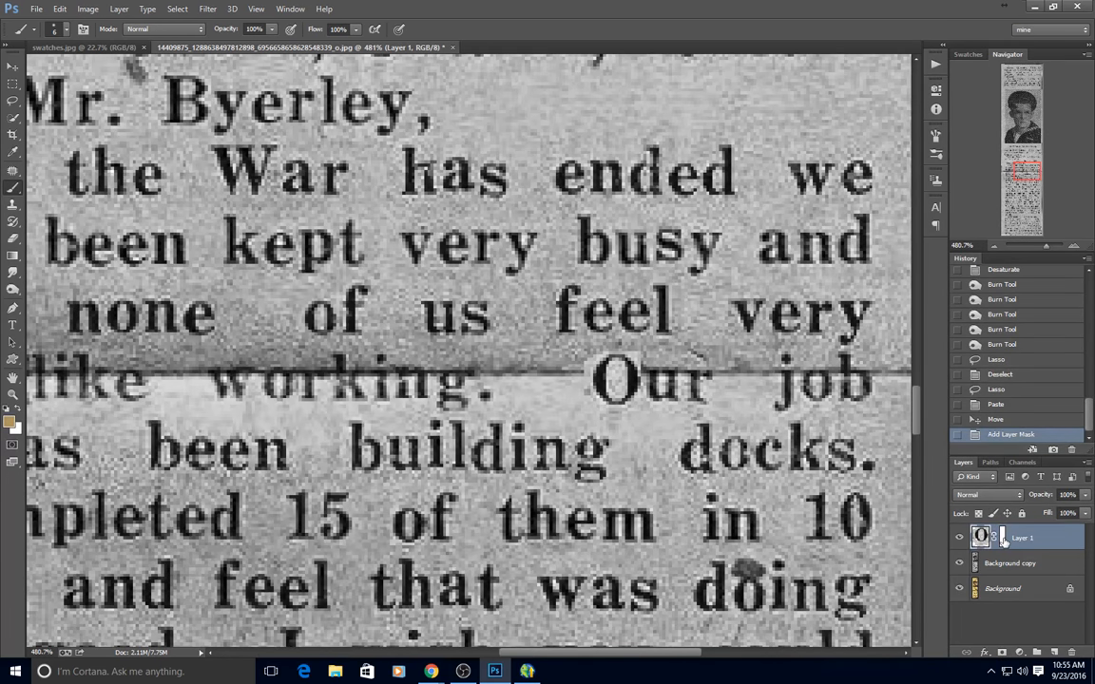
click(1003, 538)
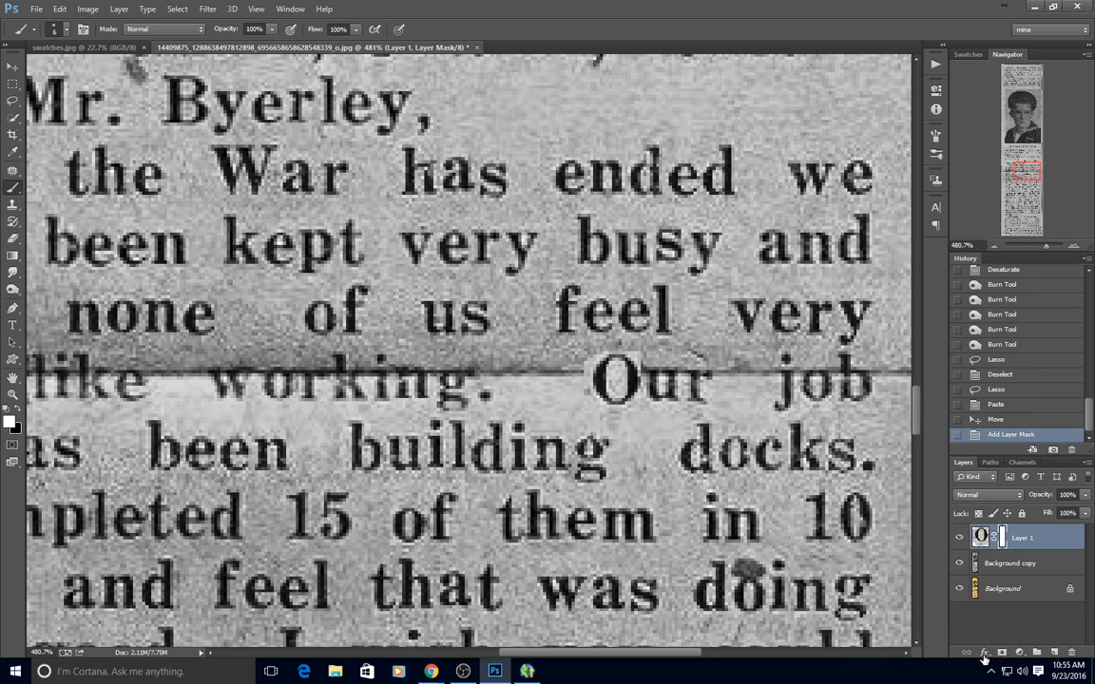
- Paint black on the mask to hide the edges around the copied O, and merge the layer down into Background copy
click(17, 410)
drag(598, 351, 582, 369)
mouse_move(581, 370)
mouse_down()
mouse_move(596, 406)
mouse_move(633, 415)
mouse_move(586, 394)
mouse_move(585, 379)
mouse_up()
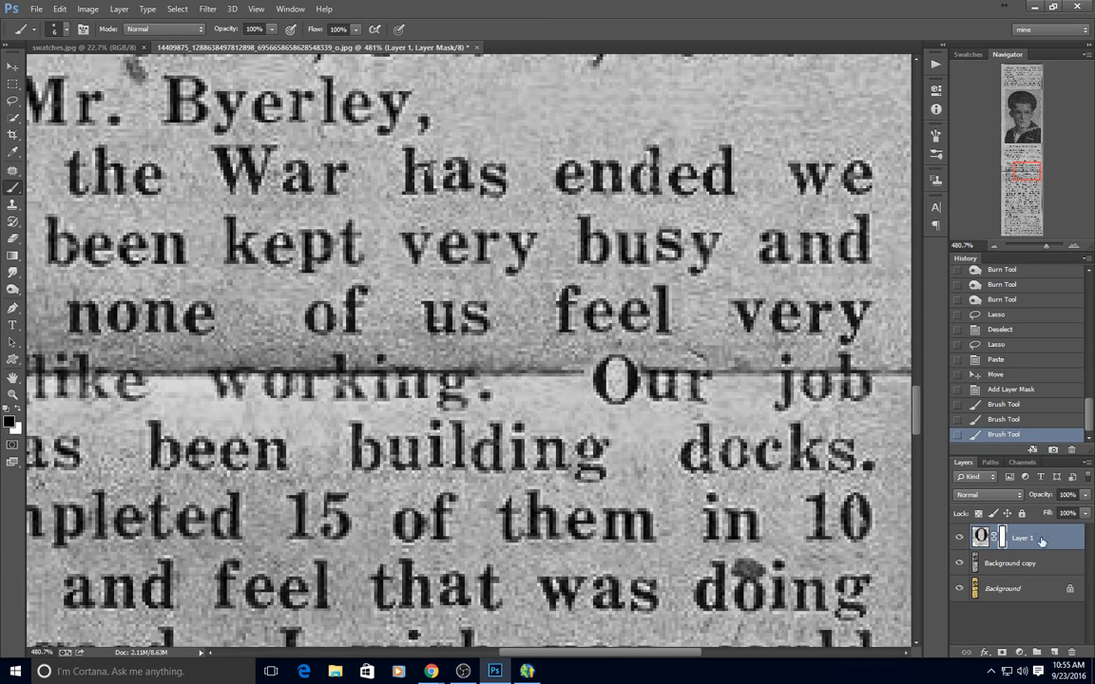
click(119, 9)
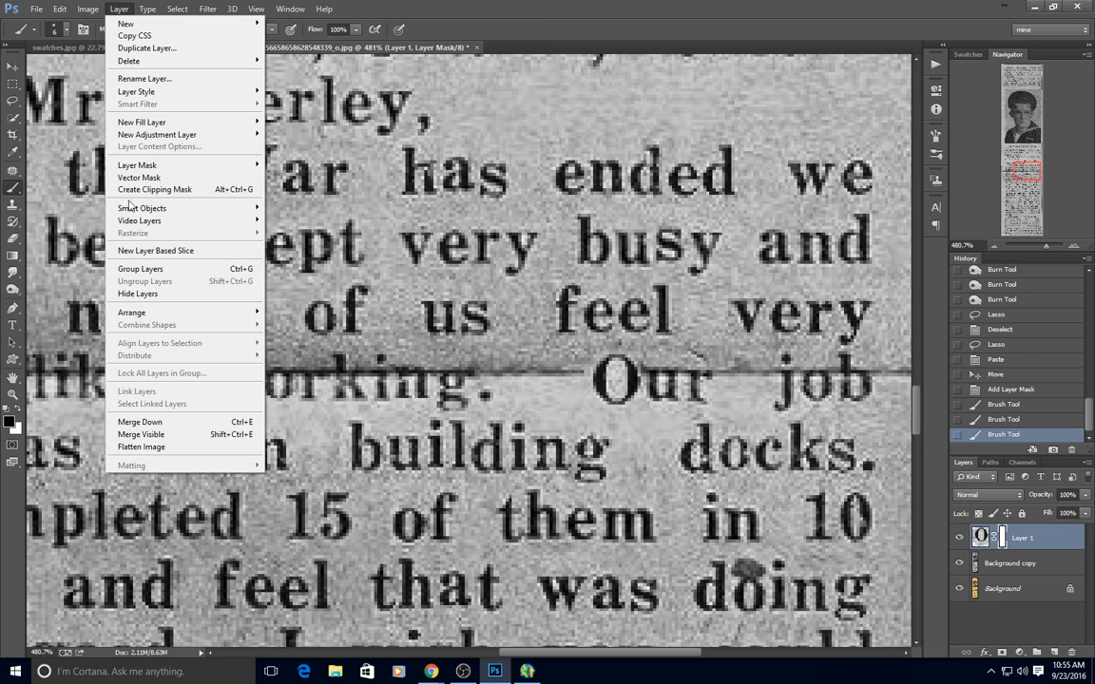
click(150, 424)
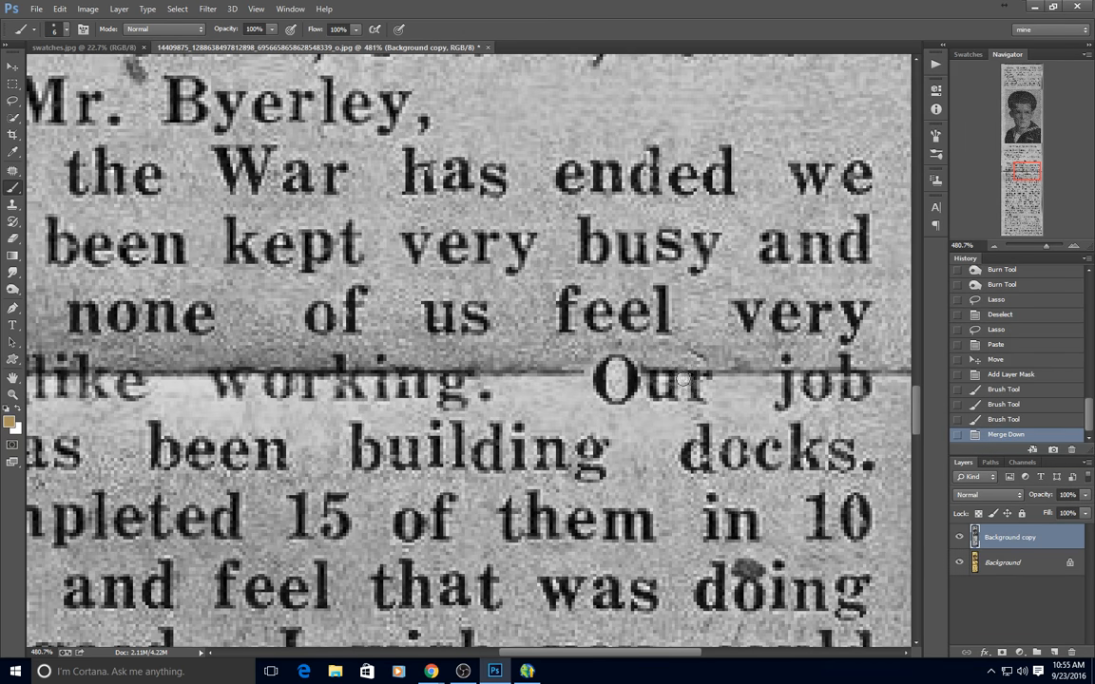
- Try patching the crease on both sides of "Our" with the Patch tool, and revert the history to the merge
click(12, 171)
right_click(9, 172)
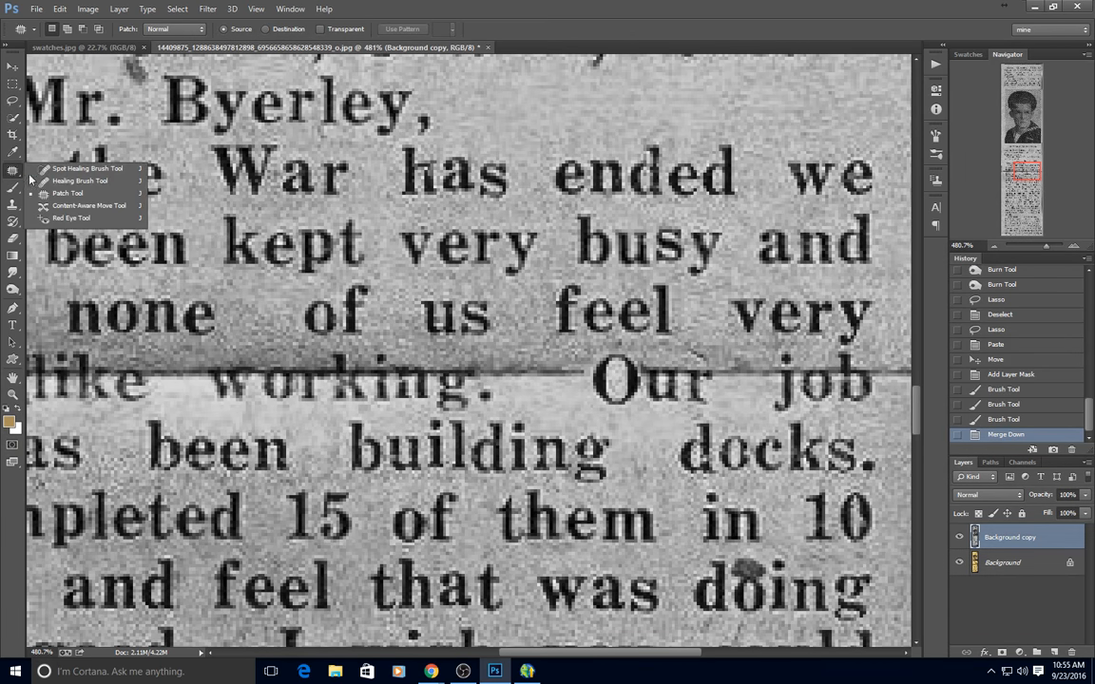
click(53, 192)
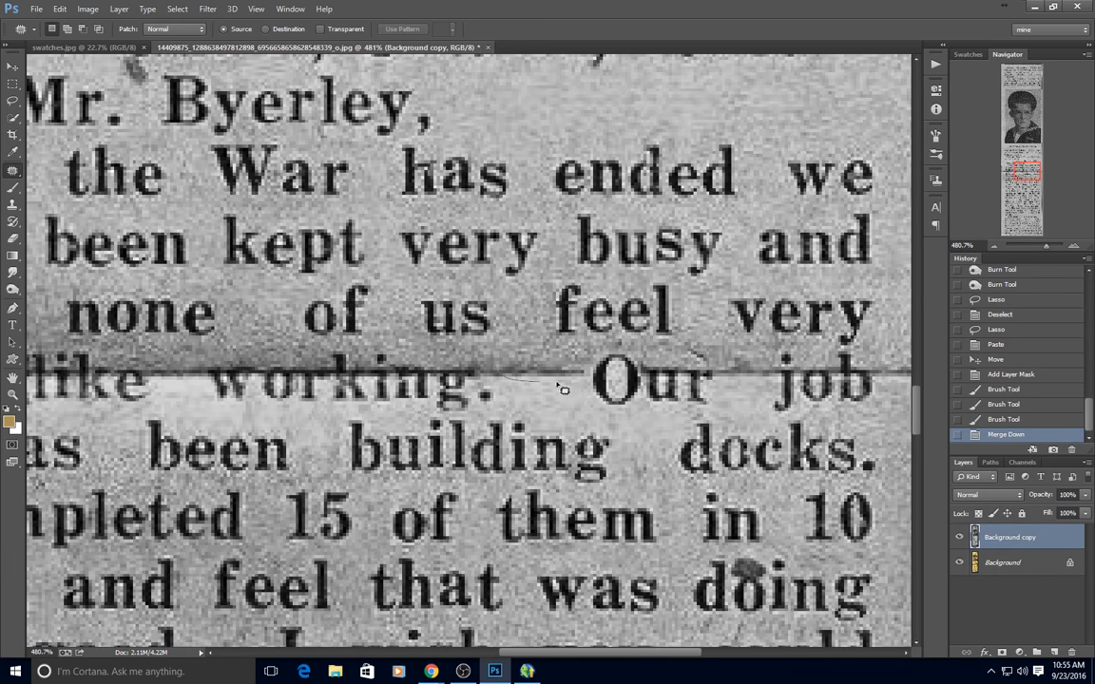
mouse_move(561, 354)
mouse_down()
mouse_move(517, 369)
mouse_move(554, 358)
mouse_move(751, 112)
mouse_up()
key(ctrl+d)
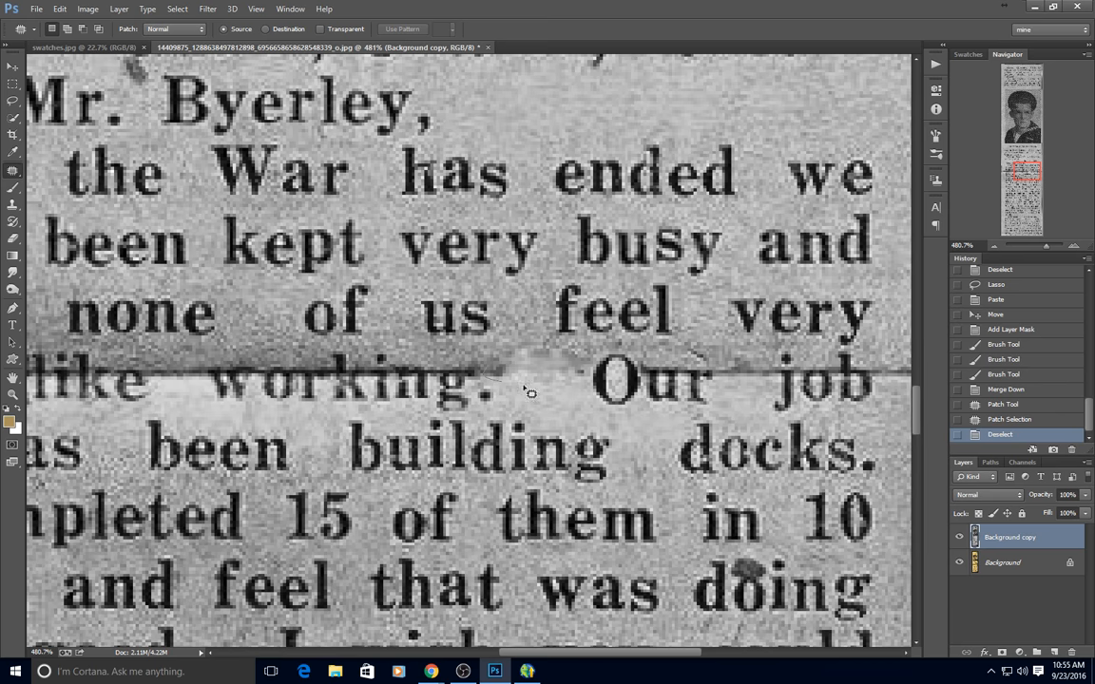
mouse_move(586, 374)
mouse_down()
mouse_move(489, 373)
mouse_move(542, 411)
mouse_up()
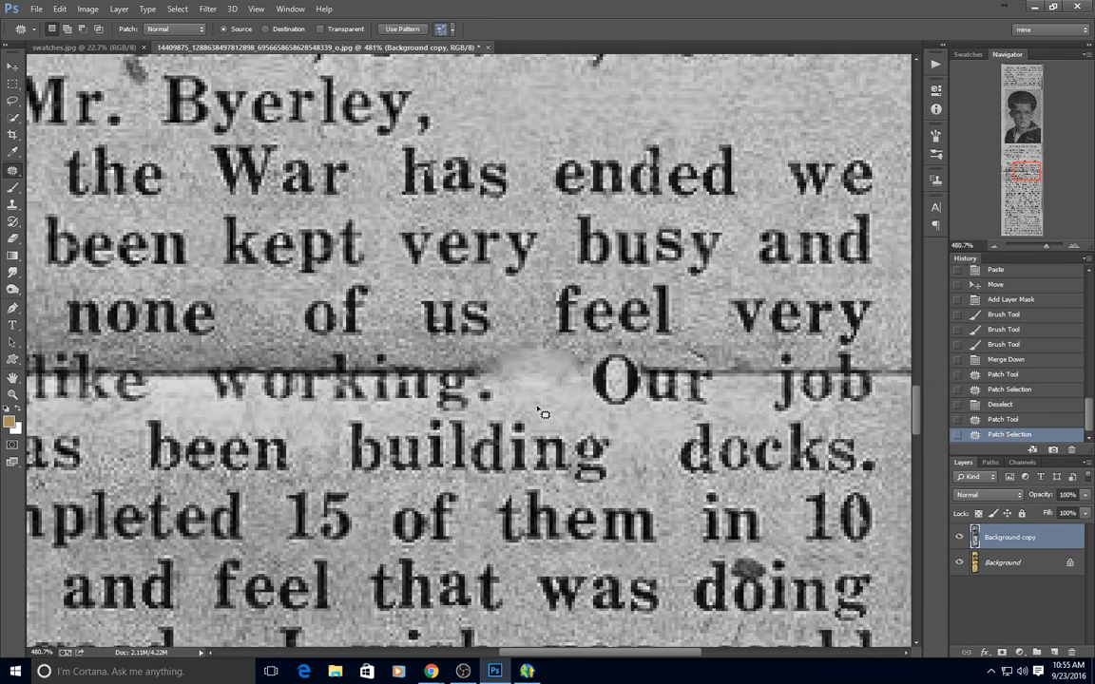
key(ctrl+d)
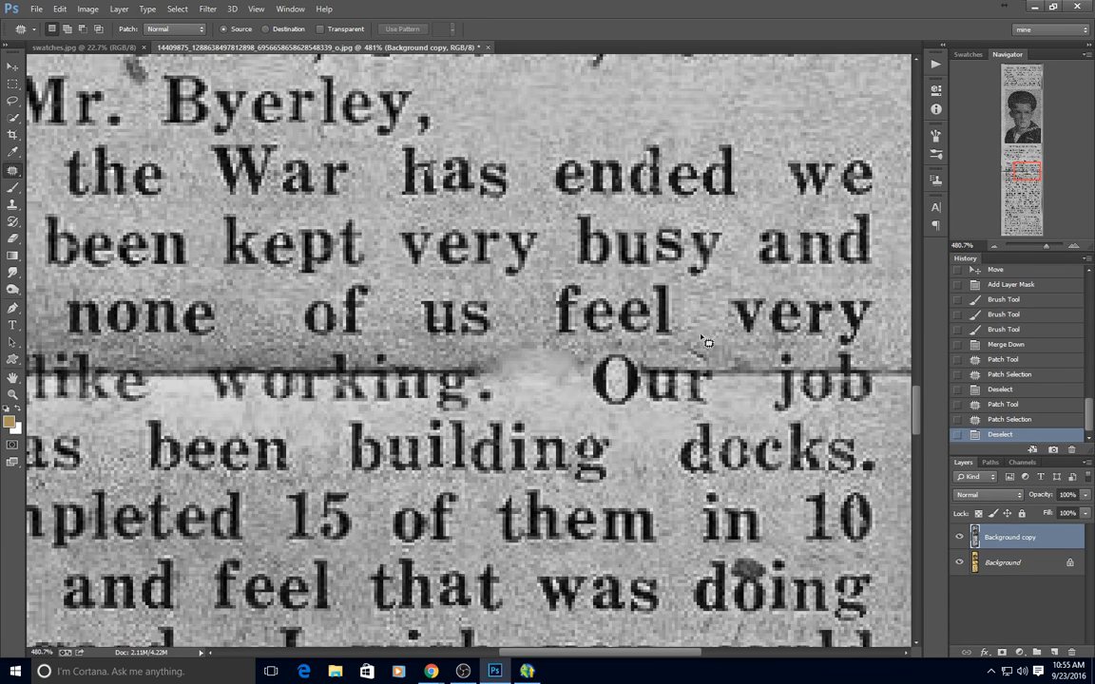
mouse_move(777, 374)
mouse_down()
mouse_move(713, 346)
mouse_move(751, 413)
mouse_up()
key(ctrl+d)
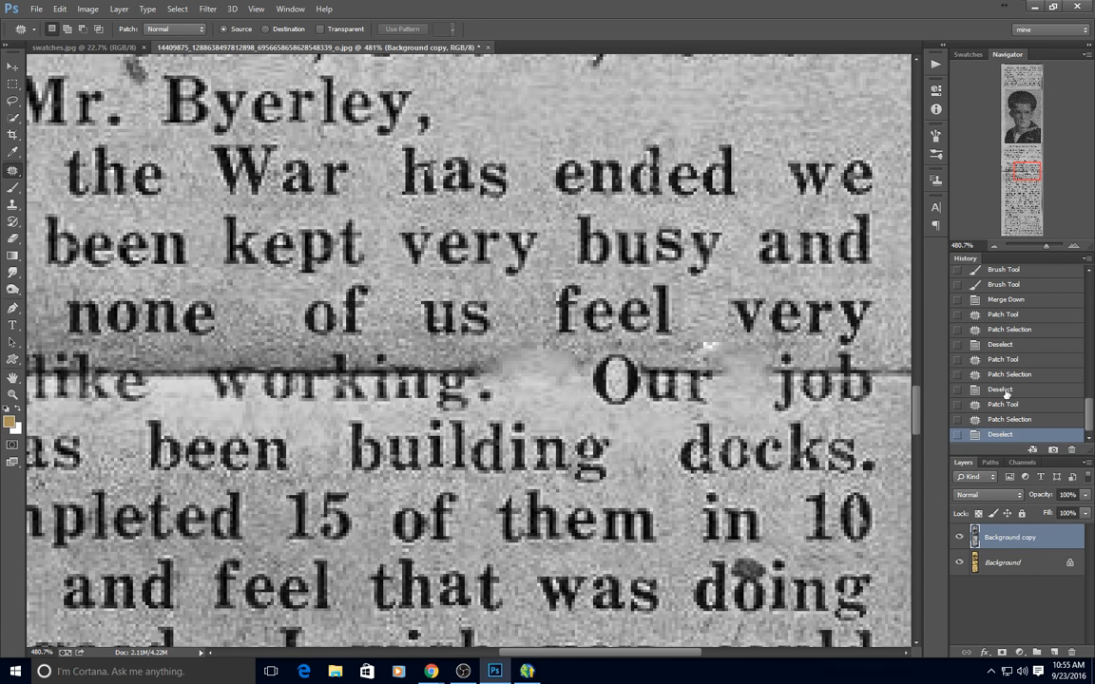
click(995, 300)
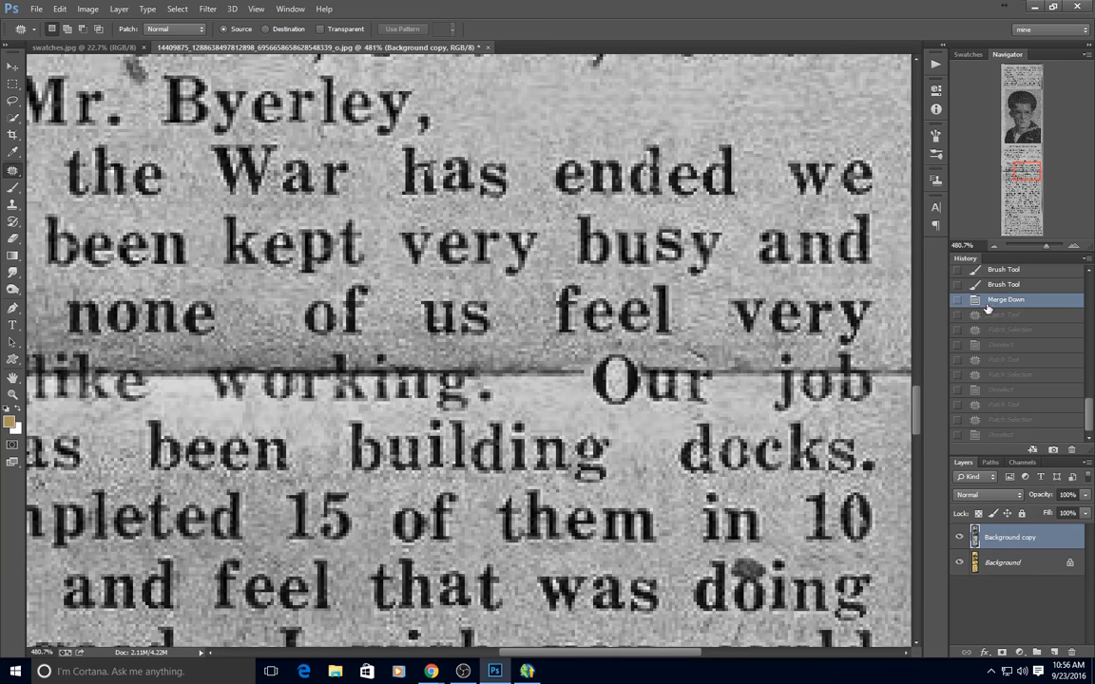
- Paint out the fold crease between "working." and "Our" with an 11-pixel Healing Brush, sampling clean paper just above it
right_click(12, 170)
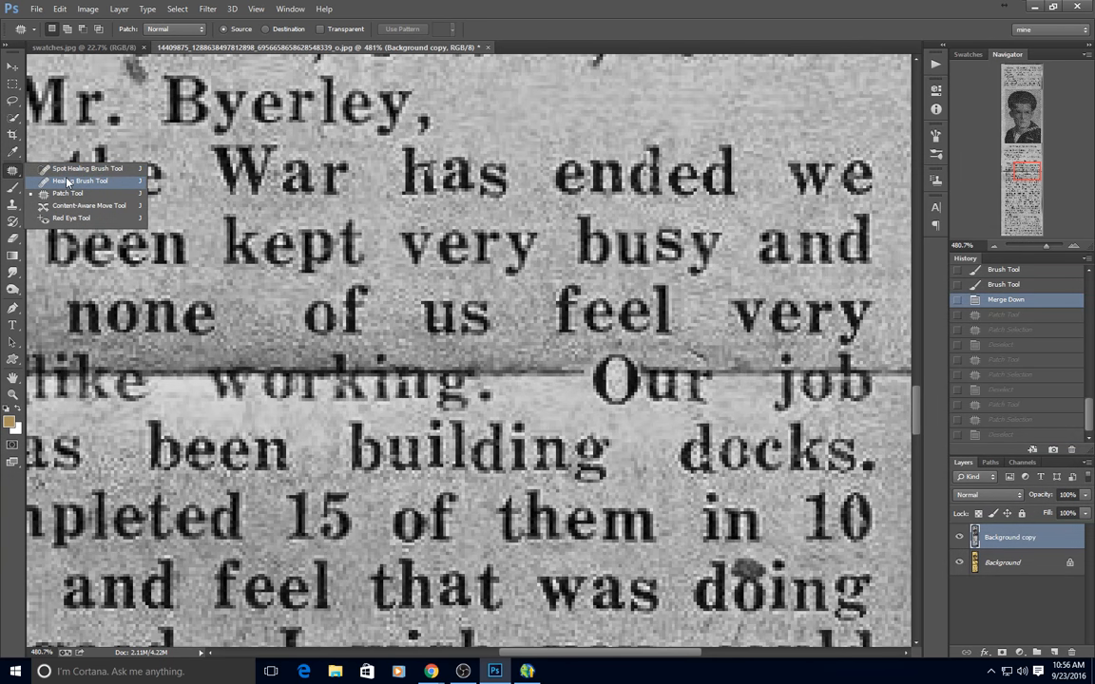
click(68, 181)
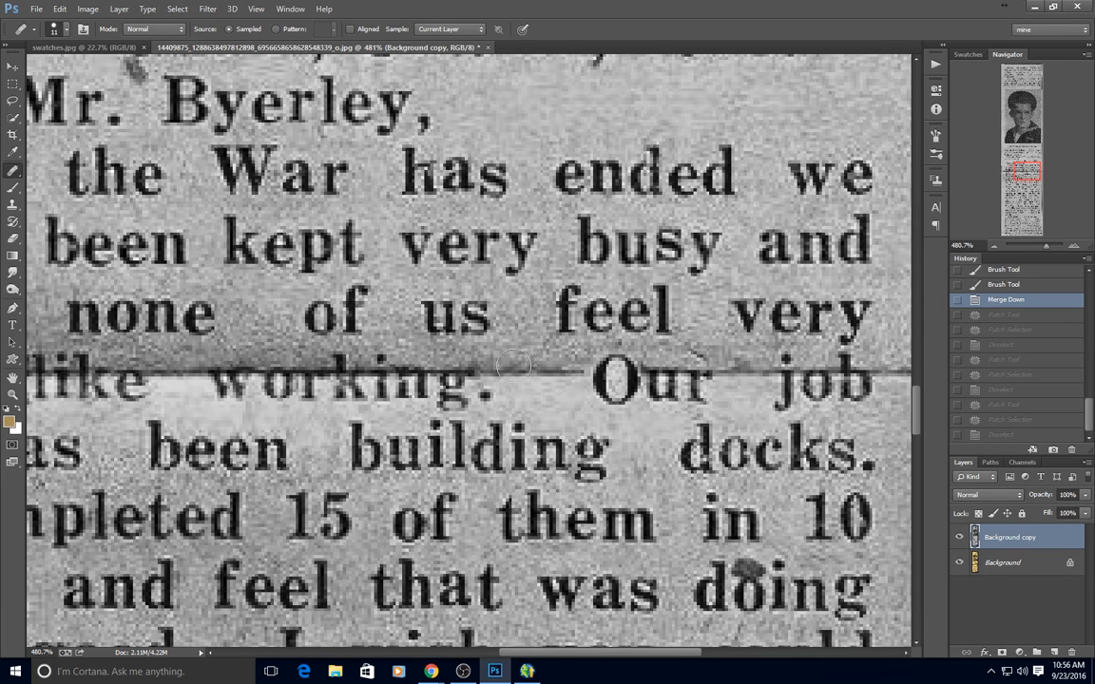
mouse_move(515, 369)
mouse_down()
mouse_move(558, 378)
mouse_move(544, 373)
mouse_up()
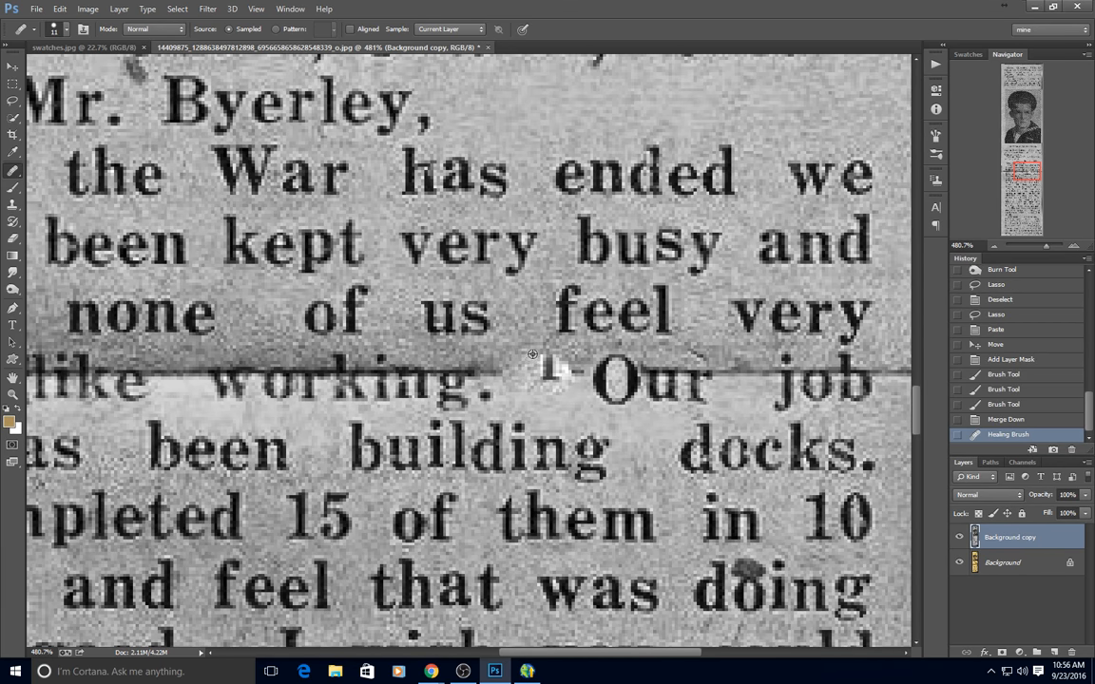
click(552, 373)
click(567, 378)
click(567, 379)
alt+click(523, 344)
click(502, 375)
click(528, 403)
click(547, 409)
click(566, 401)
alt+click(533, 354)
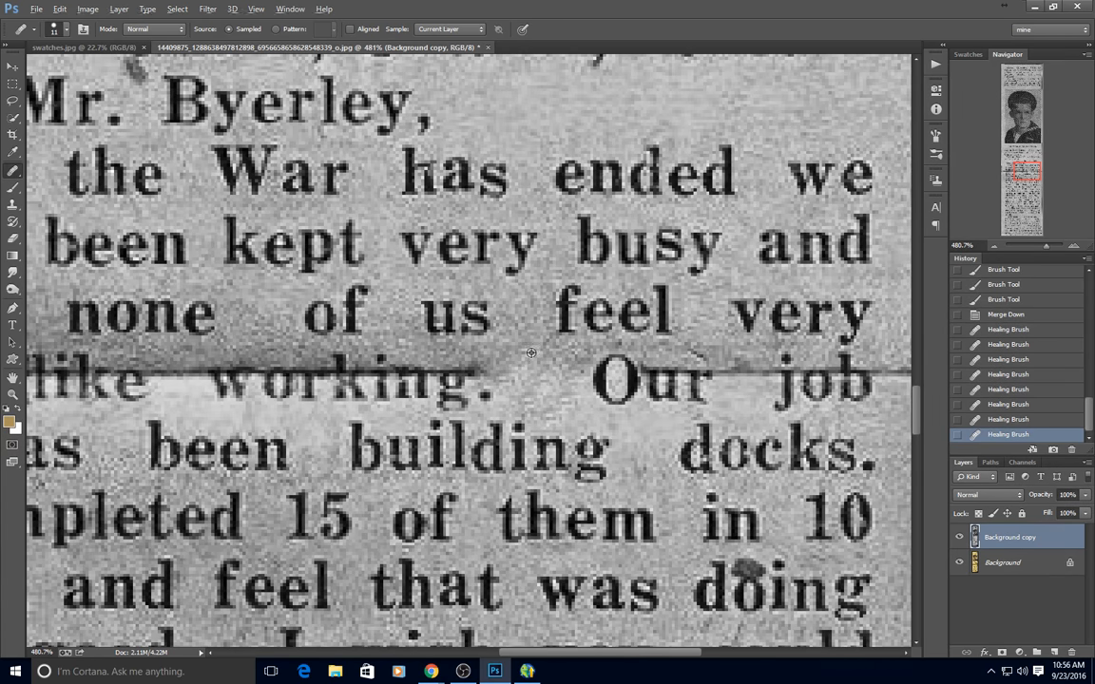
click(573, 414)
click(567, 395)
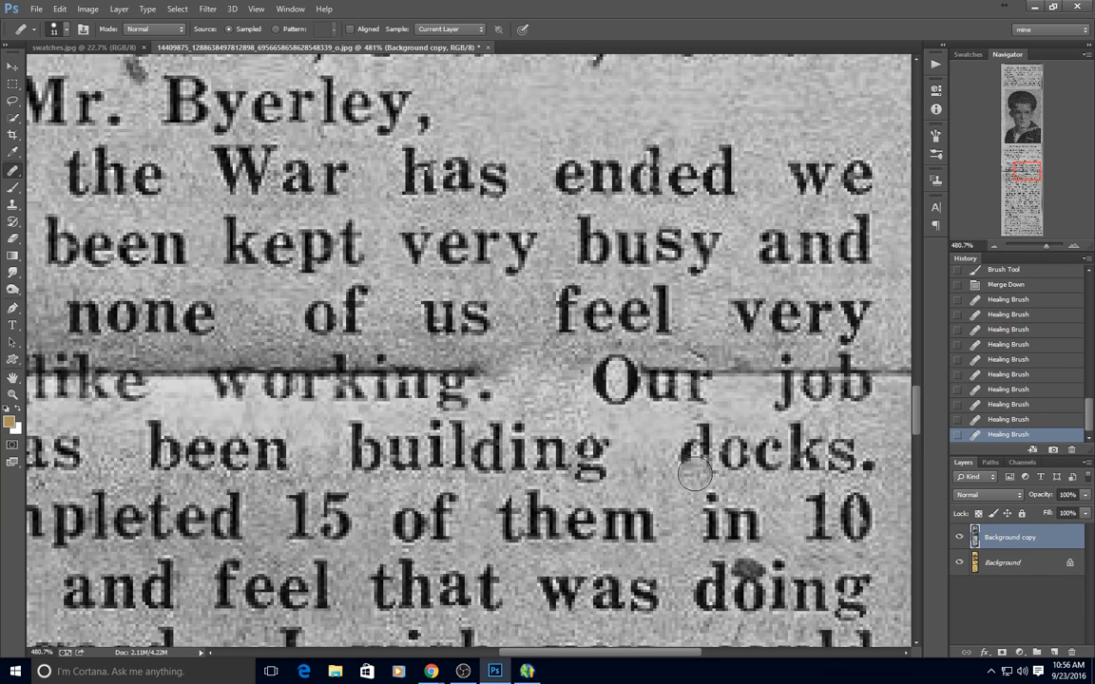
- Heal the crease in the gap between "Our" and "job" with the Healing Brush
alt+click(752, 375)
click(746, 381)
click(736, 386)
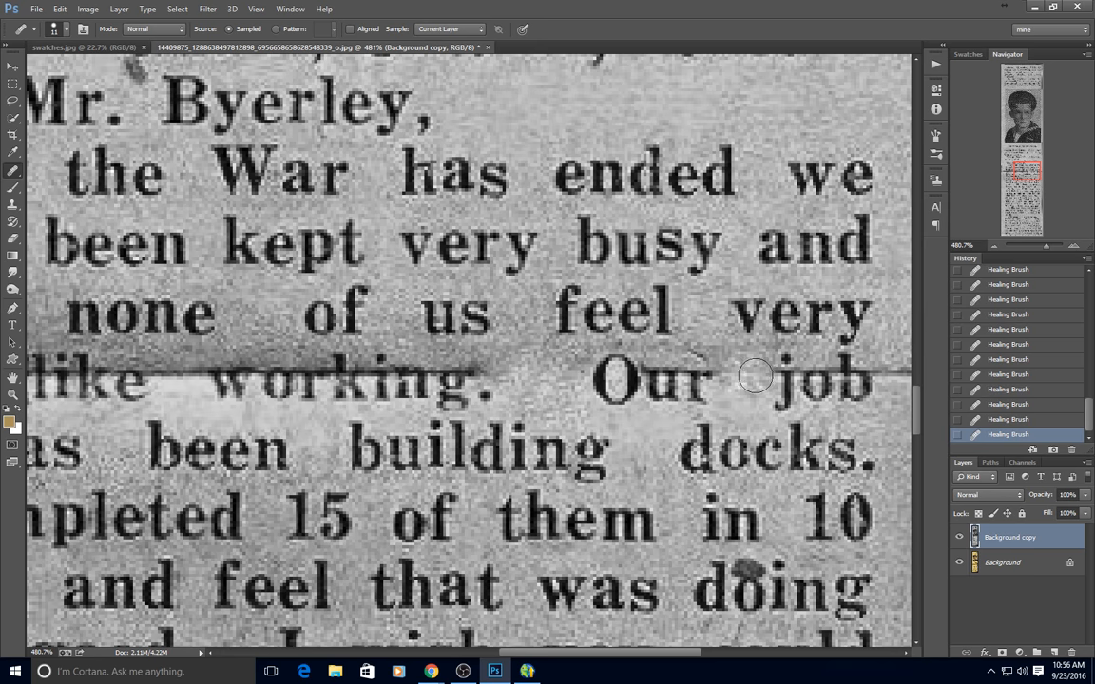
click(756, 376)
click(737, 389)
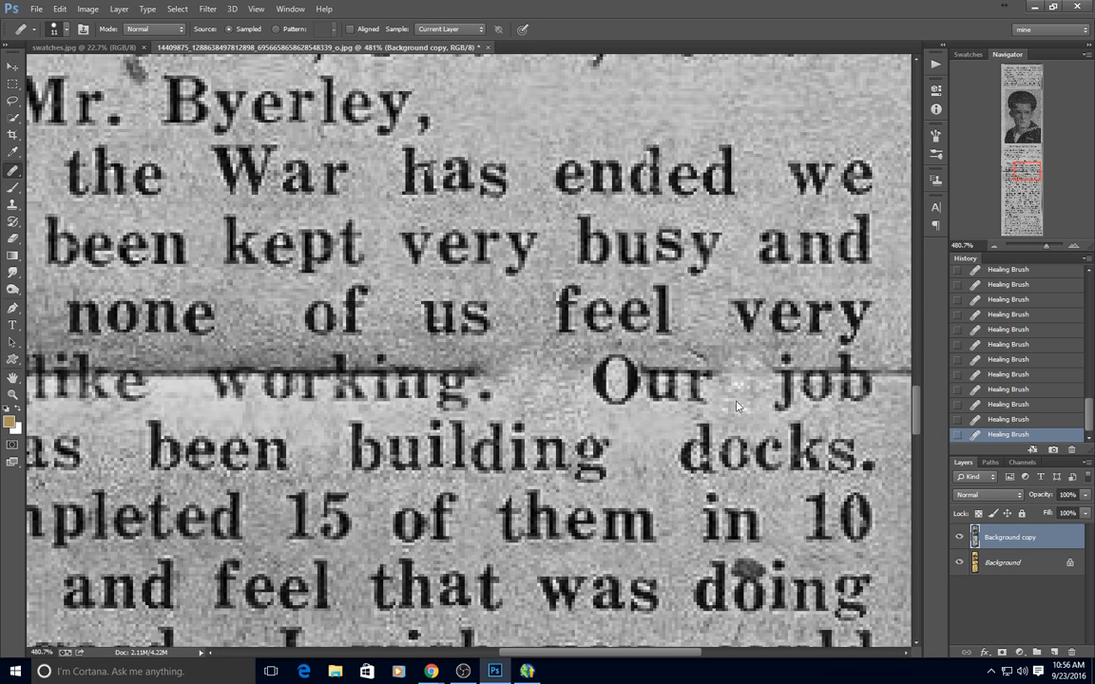
- Heal the paper below "Our" from a sampled area, and roll back the last two healing strokes
click(605, 421)
alt+click(676, 523)
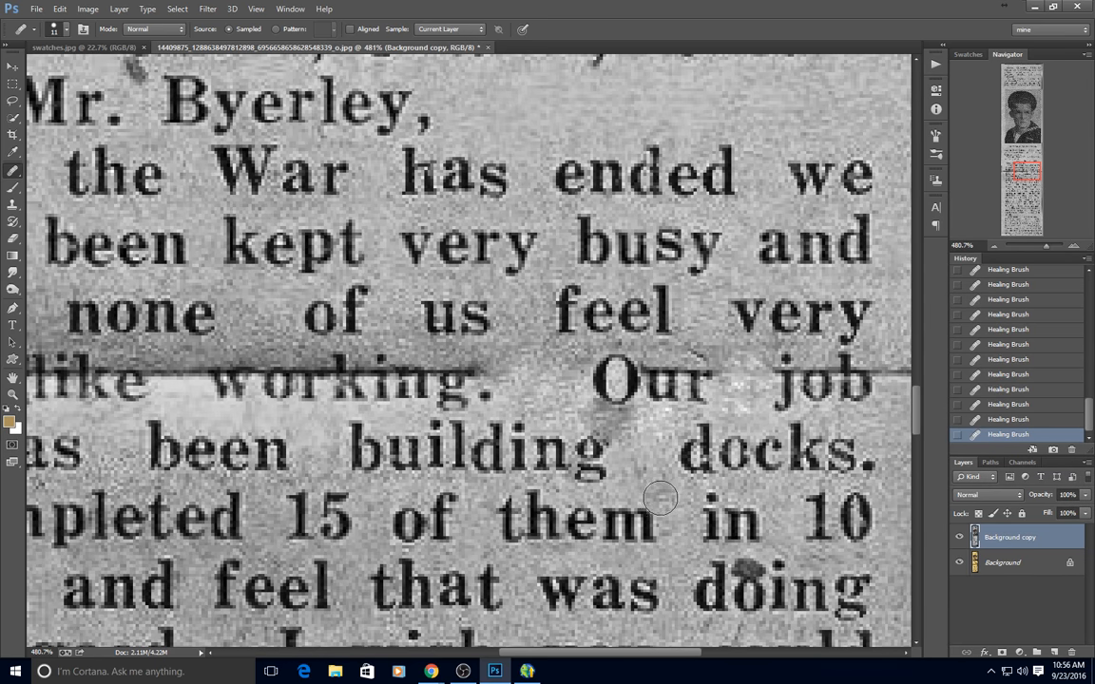
click(1001, 406)
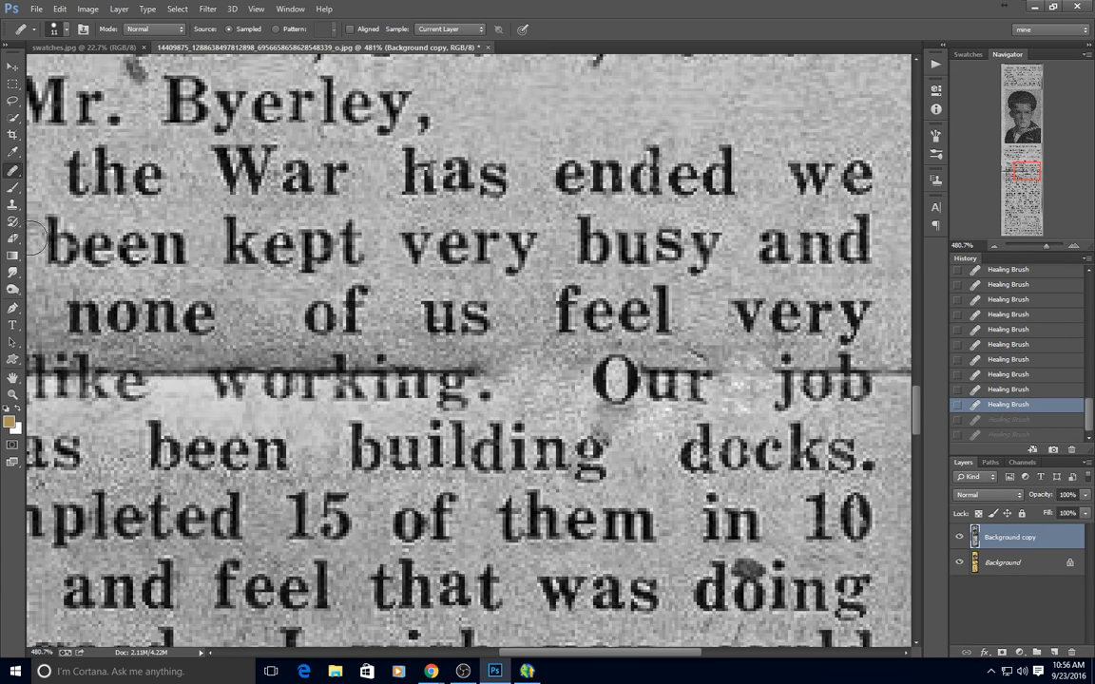
- Lighten the dark smudge below the O of "Our" with the Dodge tool, using Midtones at 61% exposure
click(11, 273)
click(52, 261)
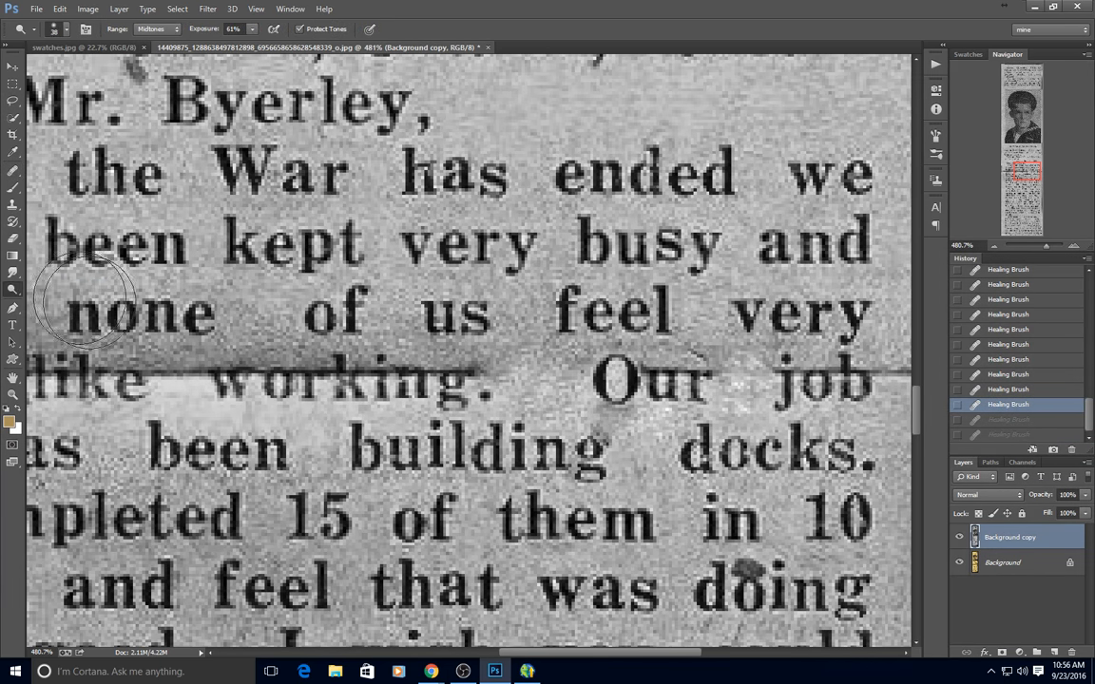
drag(577, 406, 605, 424)
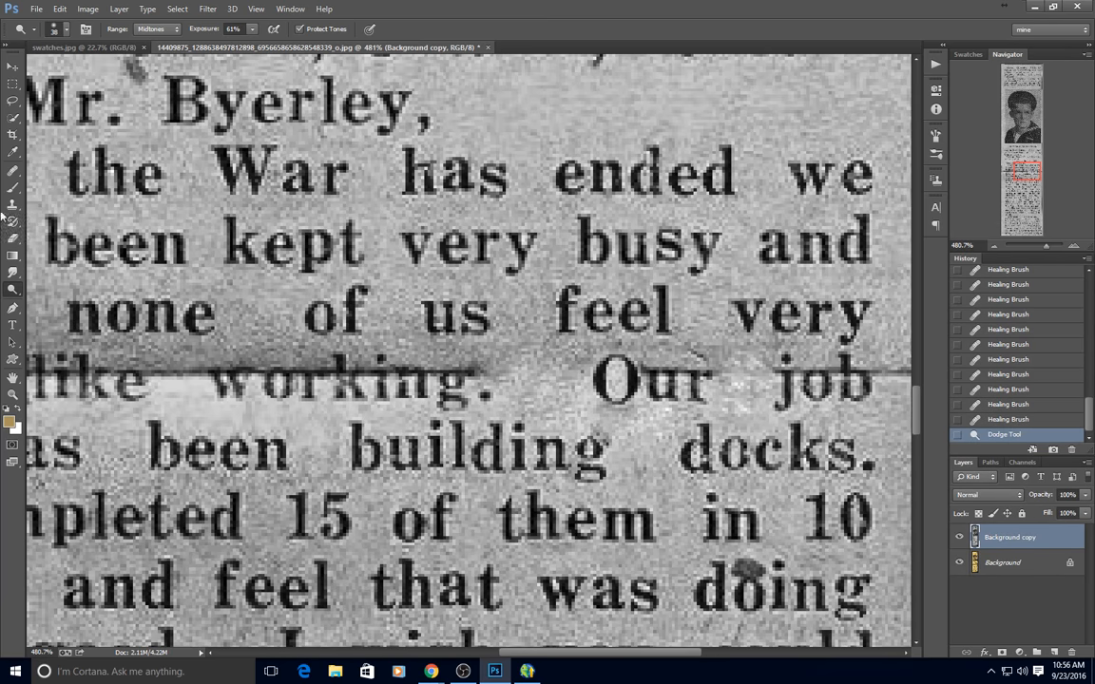
- Heal the end of the crease in the margin after "job", sampling clean paper from the lines above
click(12, 171)
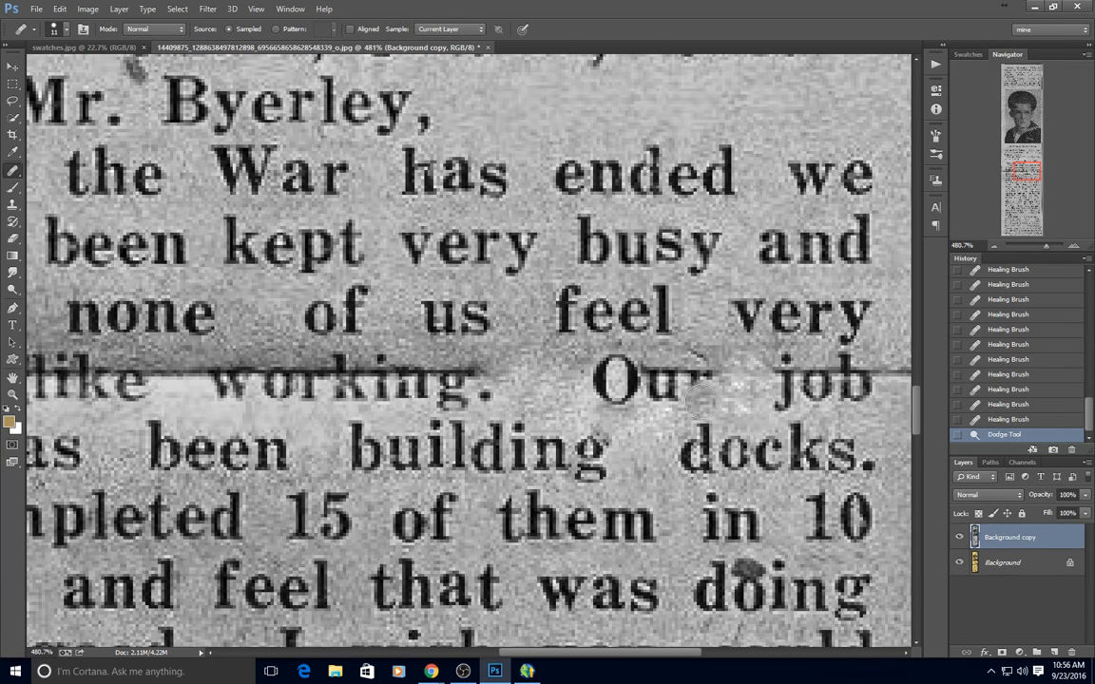
alt+click(806, 281)
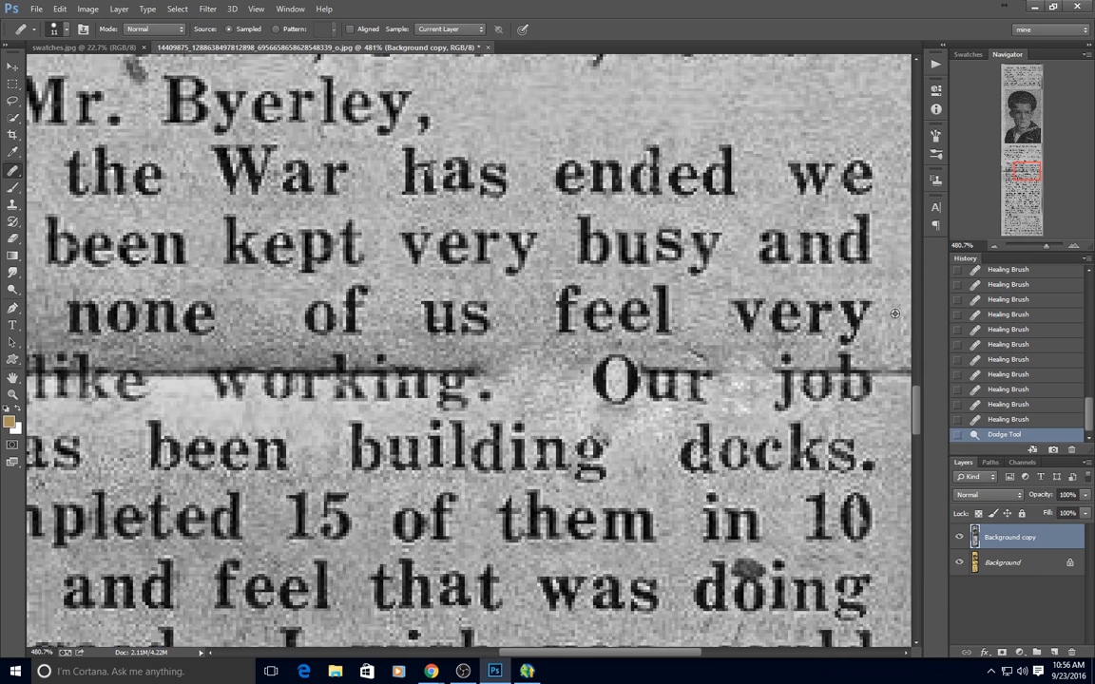
click(892, 379)
click(908, 374)
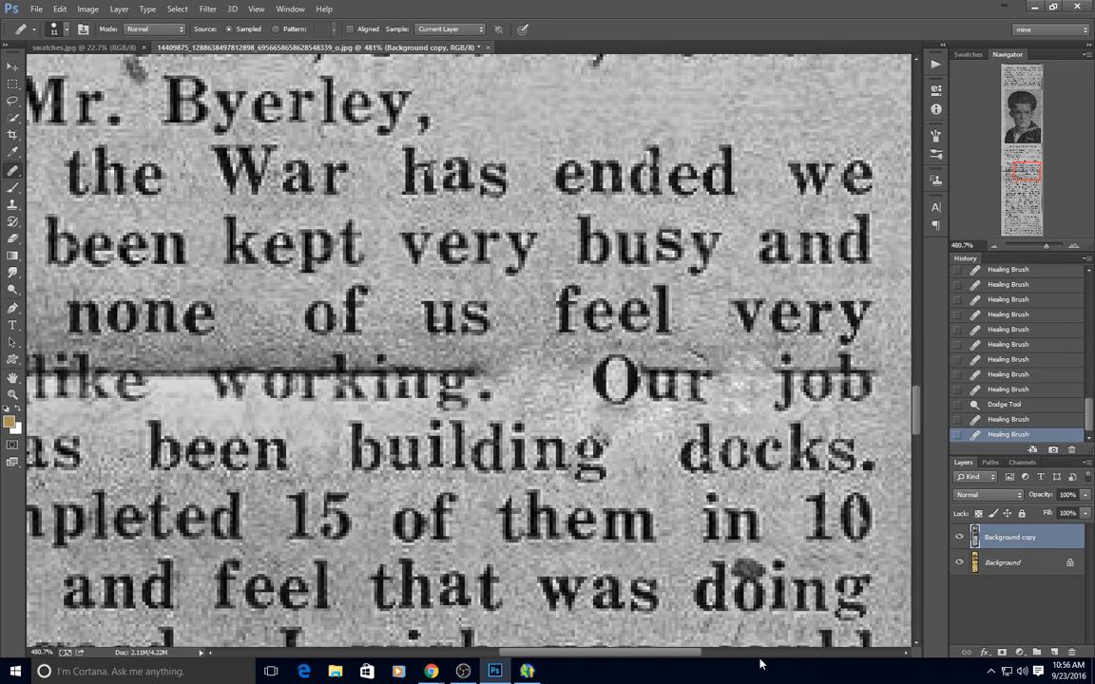
- Heal the crease remnant at the clipping's edge beyond "job", undoing the first stroke and resampling paper just below it
click(702, 667)
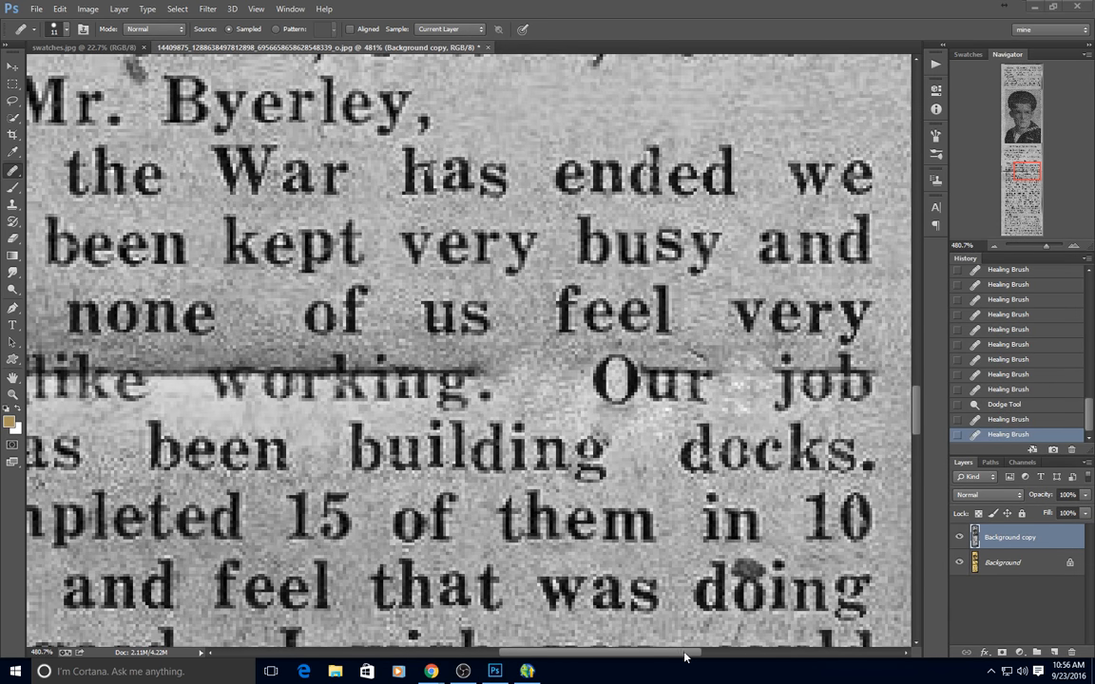
click(710, 654)
drag(675, 658, 690, 658)
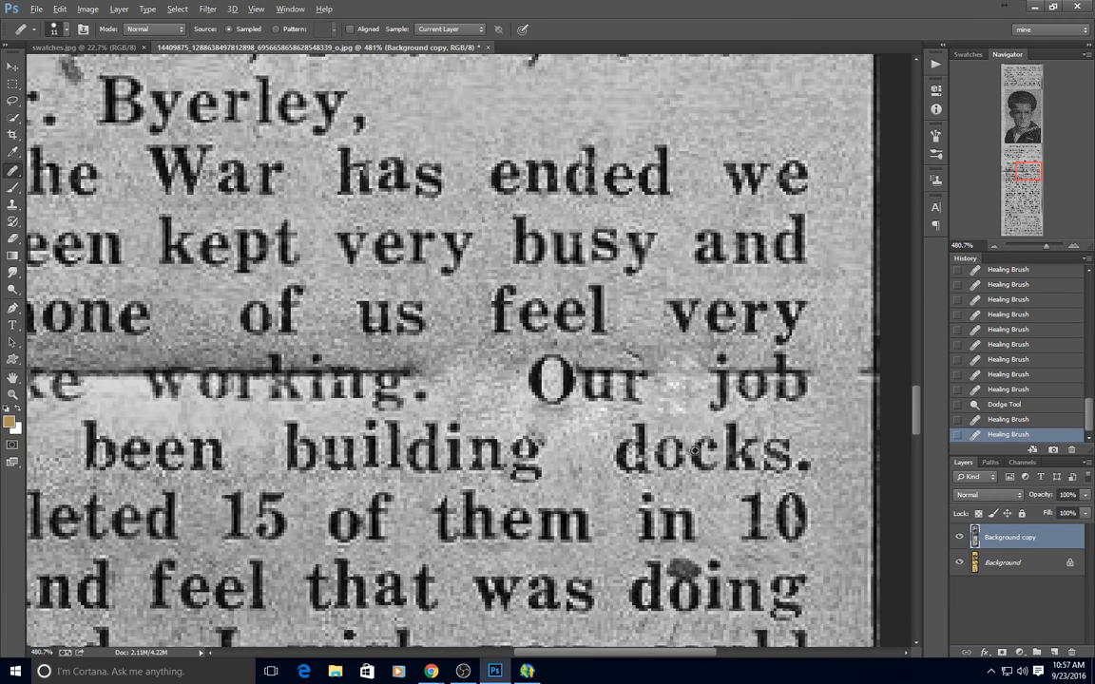
drag(876, 385, 875, 368)
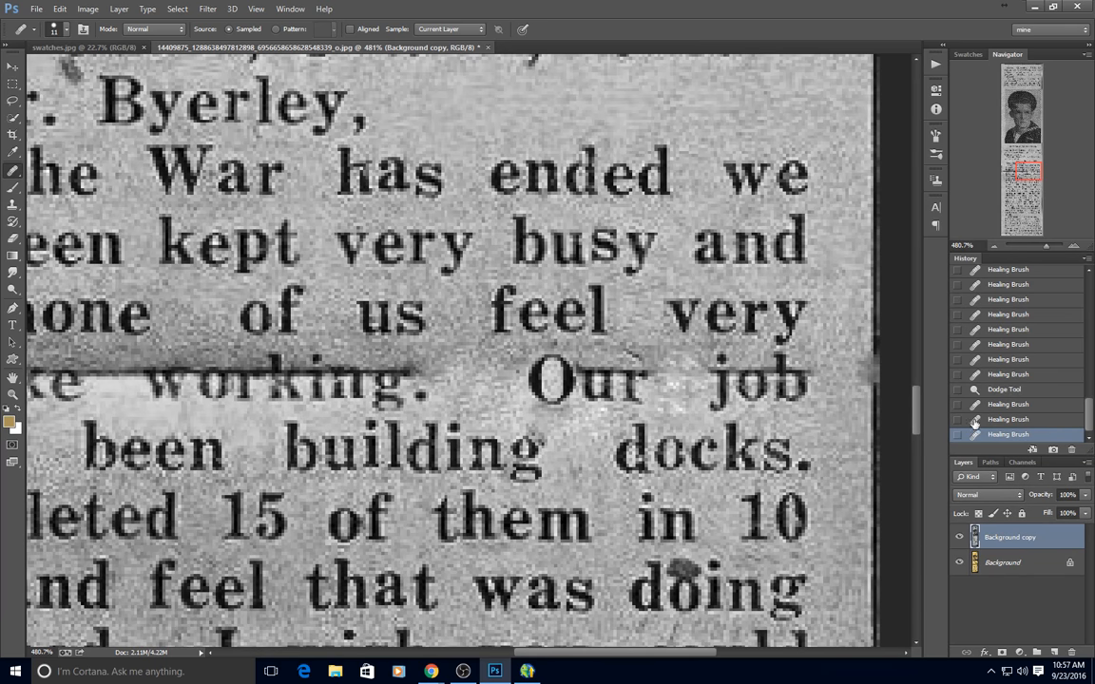
key(ctrl+z)
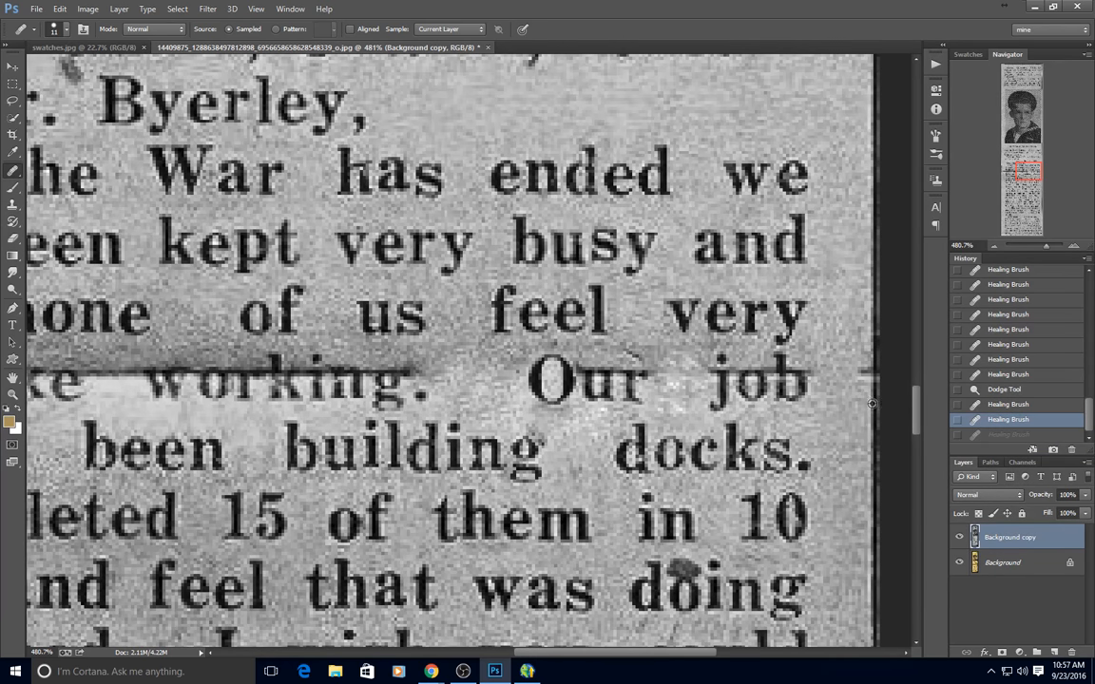
alt+click(872, 404)
click(875, 372)
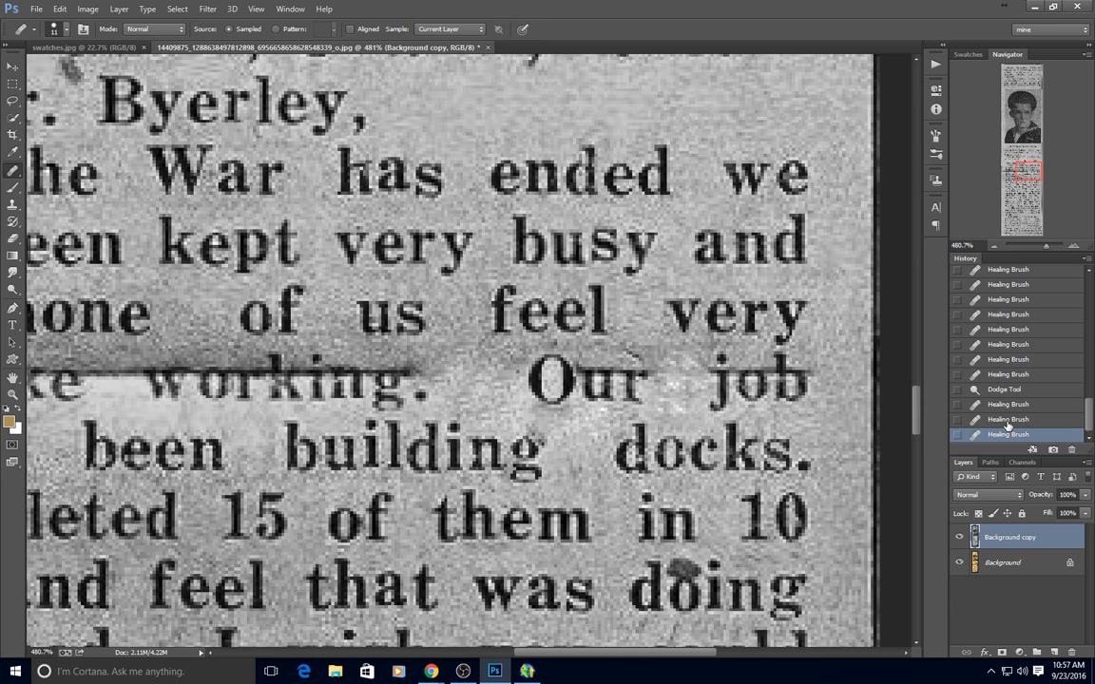
click(79, 10)
mouse_move(63, 9)
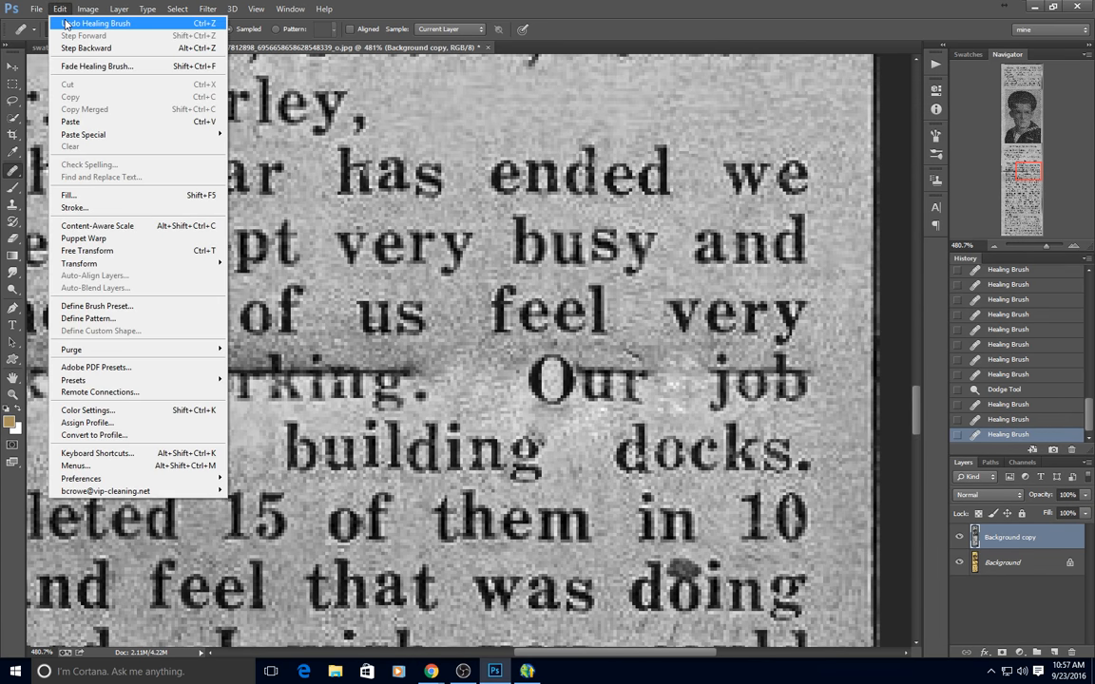
click(841, 16)
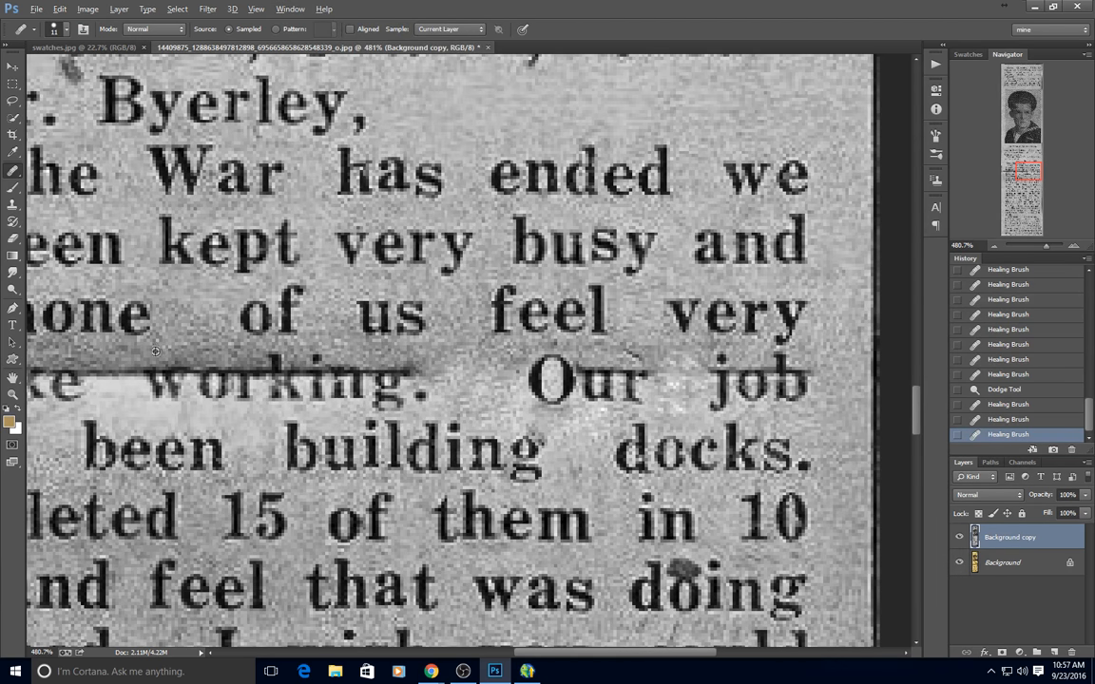
- Heal the crease and uneven paper in the gap between "like" and "working" with the Healing Brush
click(130, 373)
click(113, 379)
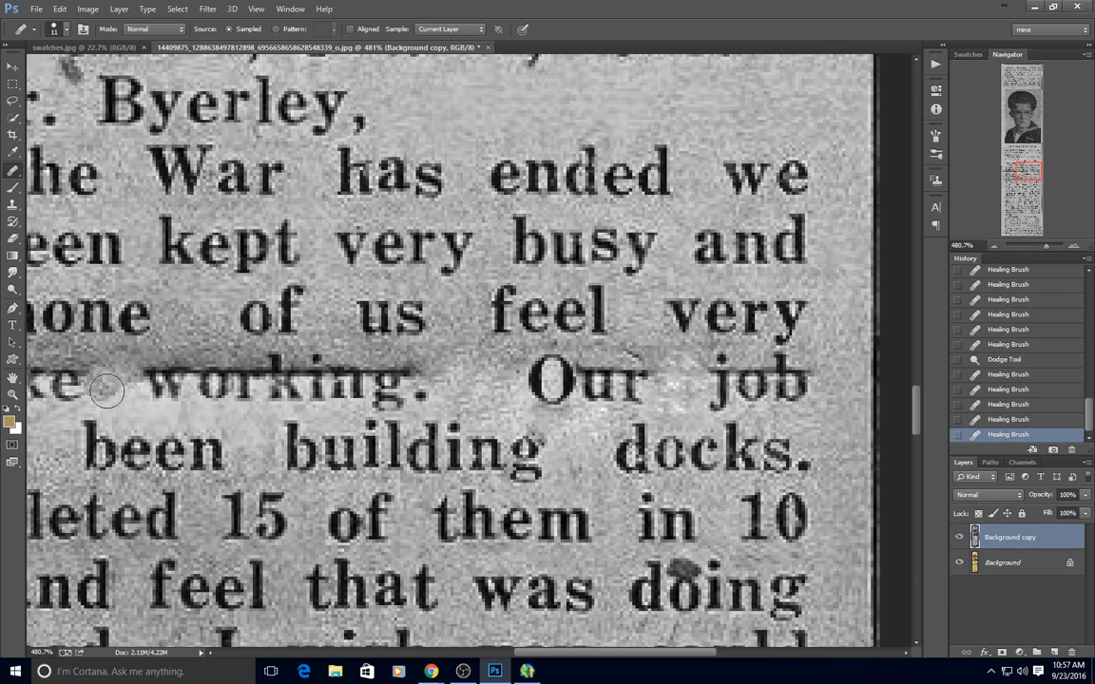
click(118, 405)
click(125, 401)
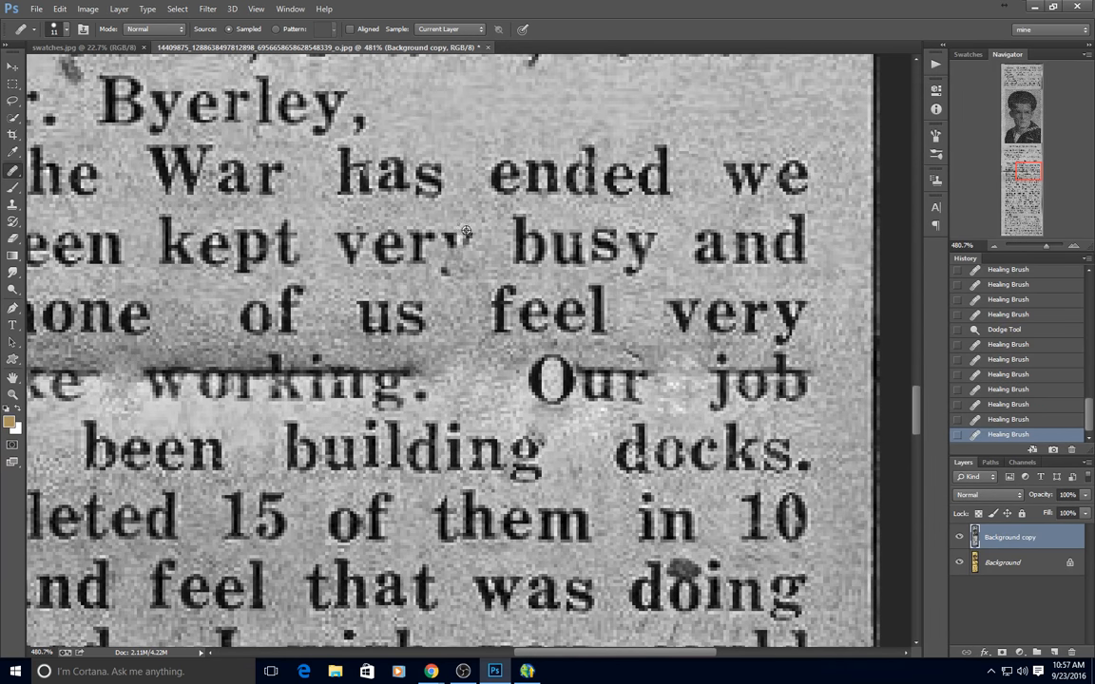
alt+click(792, 90)
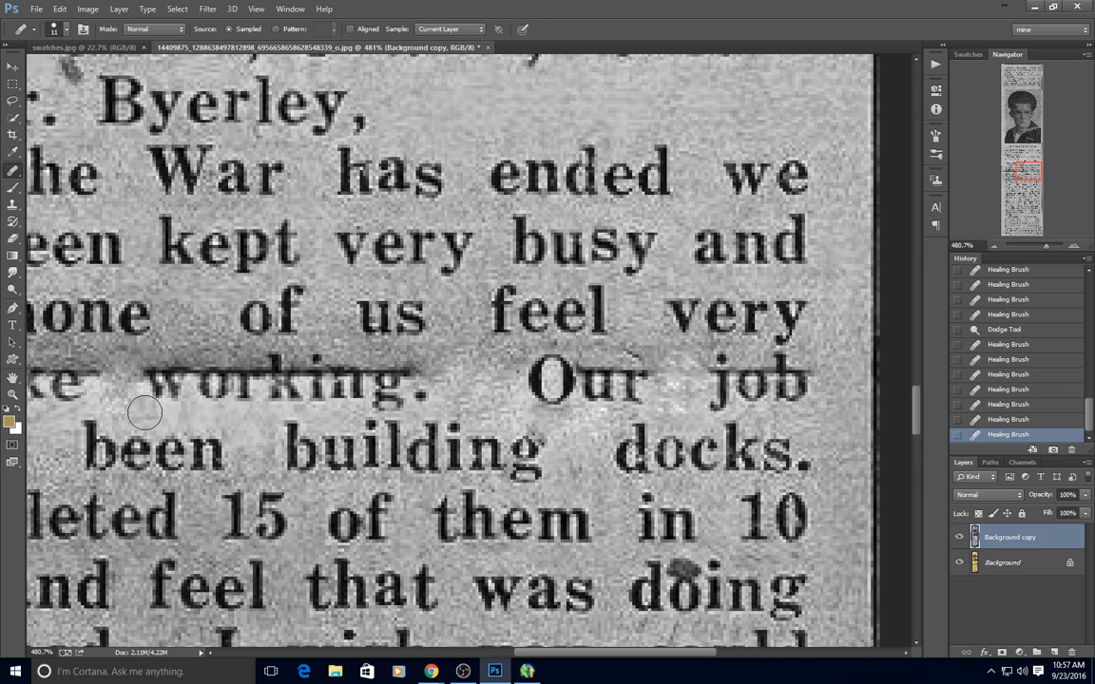
click(143, 413)
click(124, 394)
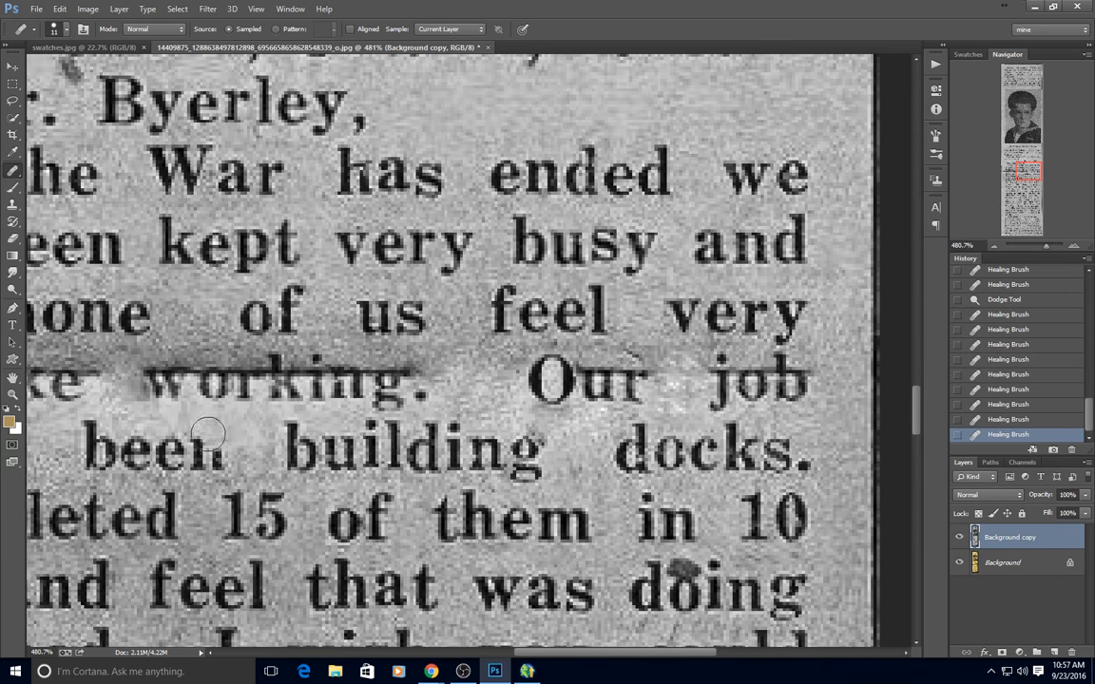
- Heal the pale patch above "been" with the Healing Brush, sampling clean paper from other parts of the clipping
alt+click(464, 130)
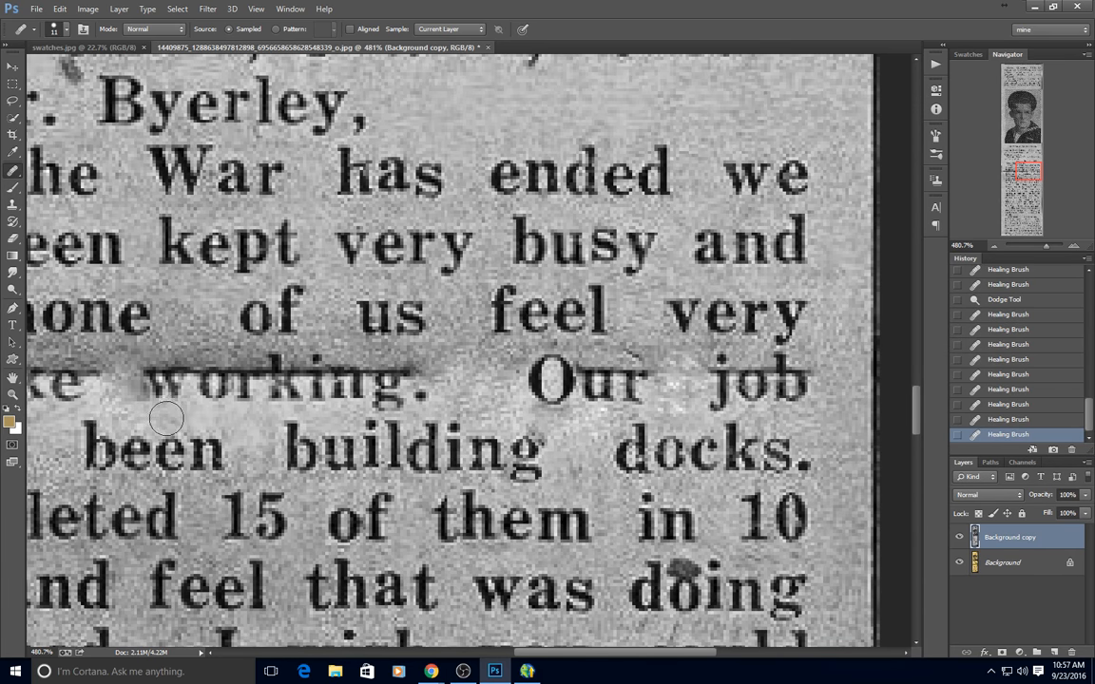
click(154, 419)
click(199, 419)
click(240, 426)
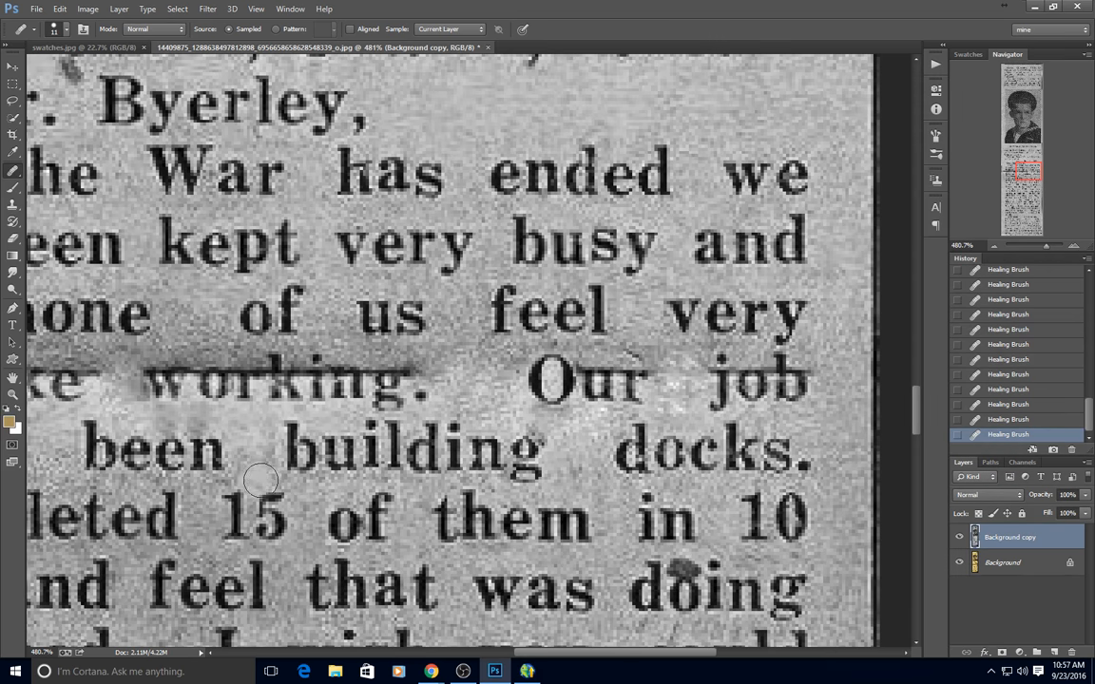
alt+click(835, 427)
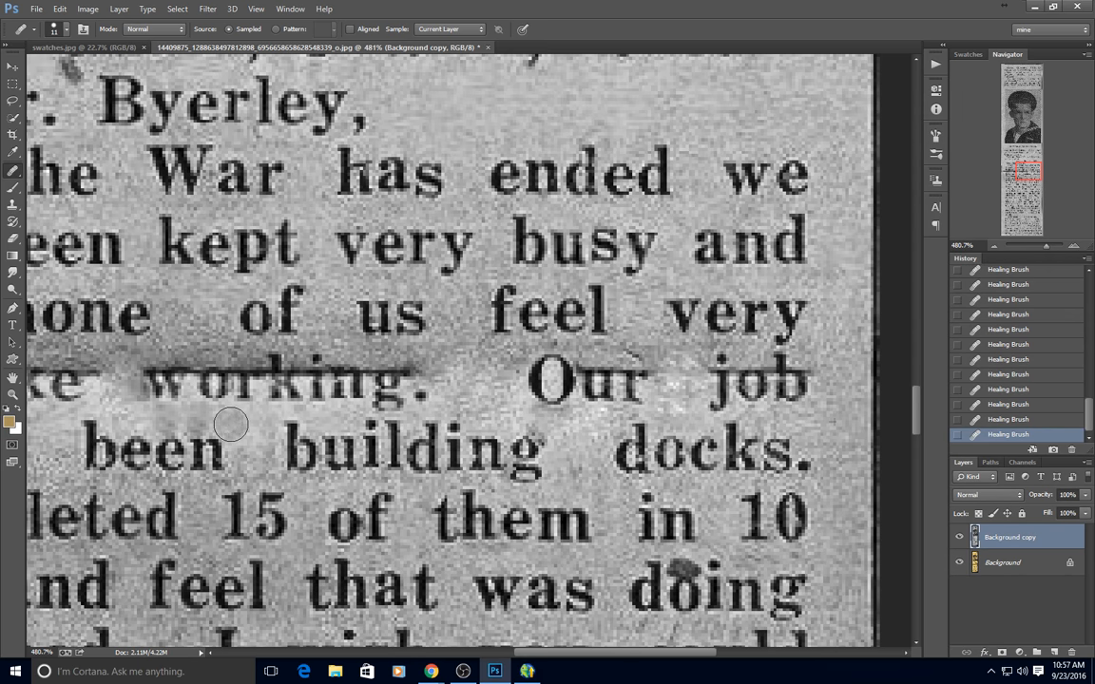
drag(203, 423, 158, 417)
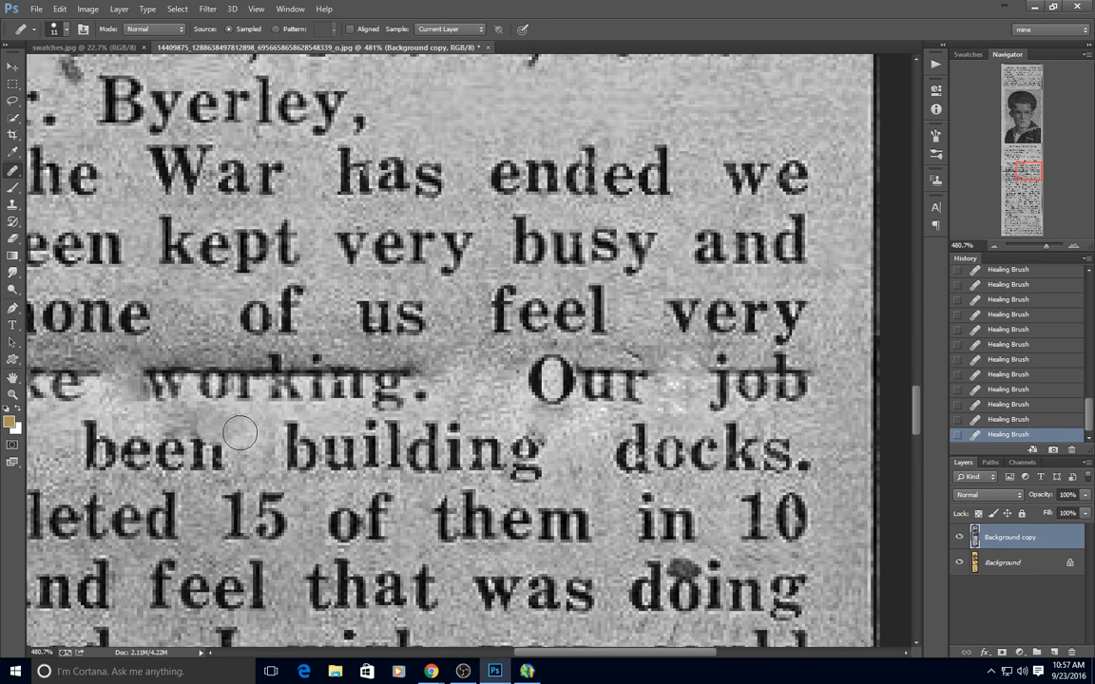
- Lighten the dark smudges around both ends of "working" with the Dodge tool, using Midtones at 61% exposure
click(11, 289)
click(185, 389)
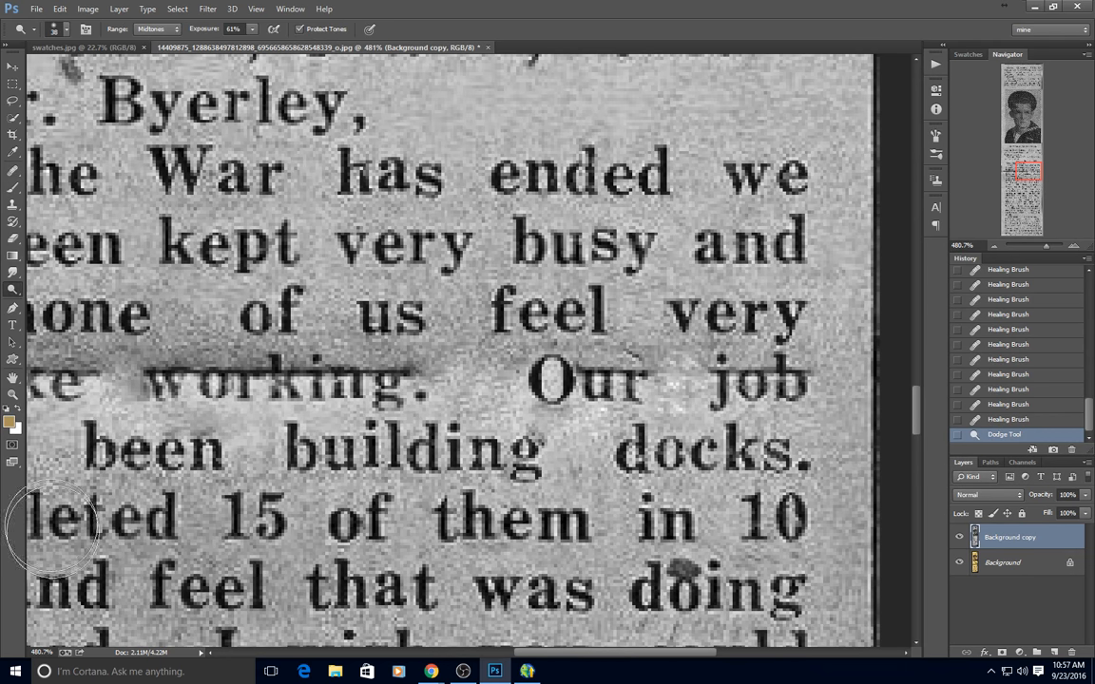
click(125, 351)
click(407, 369)
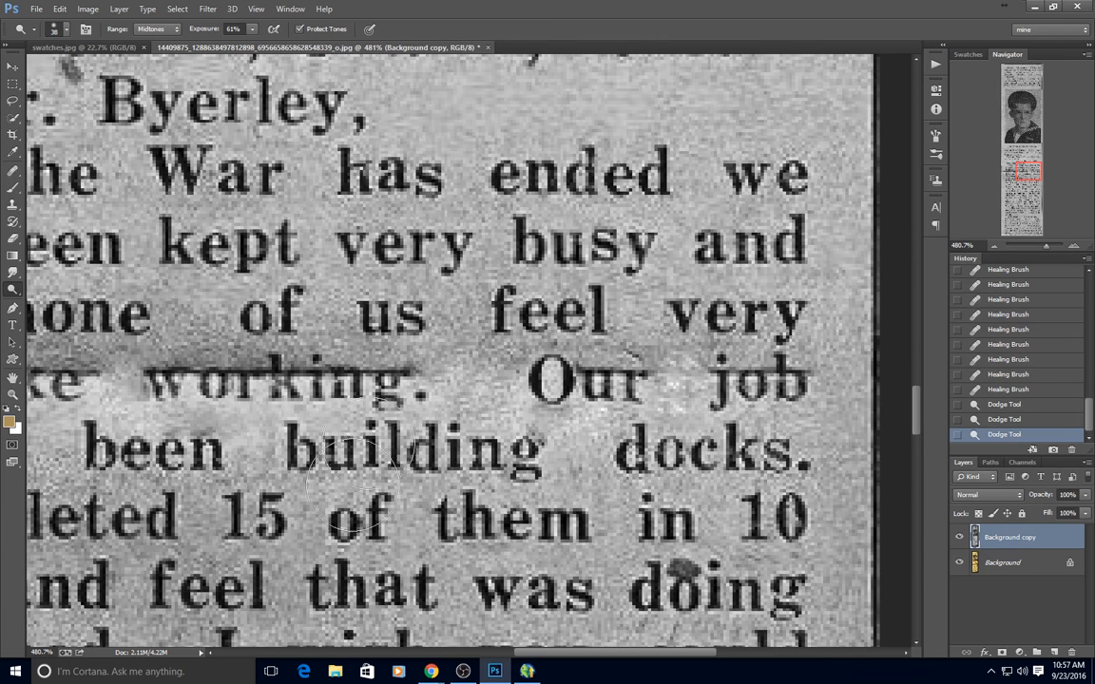
- Copy the k of "kept" onto a new layer with the Lasso and place it over the creased k in "like"
click(12, 100)
scroll(558, 352, down, 1)
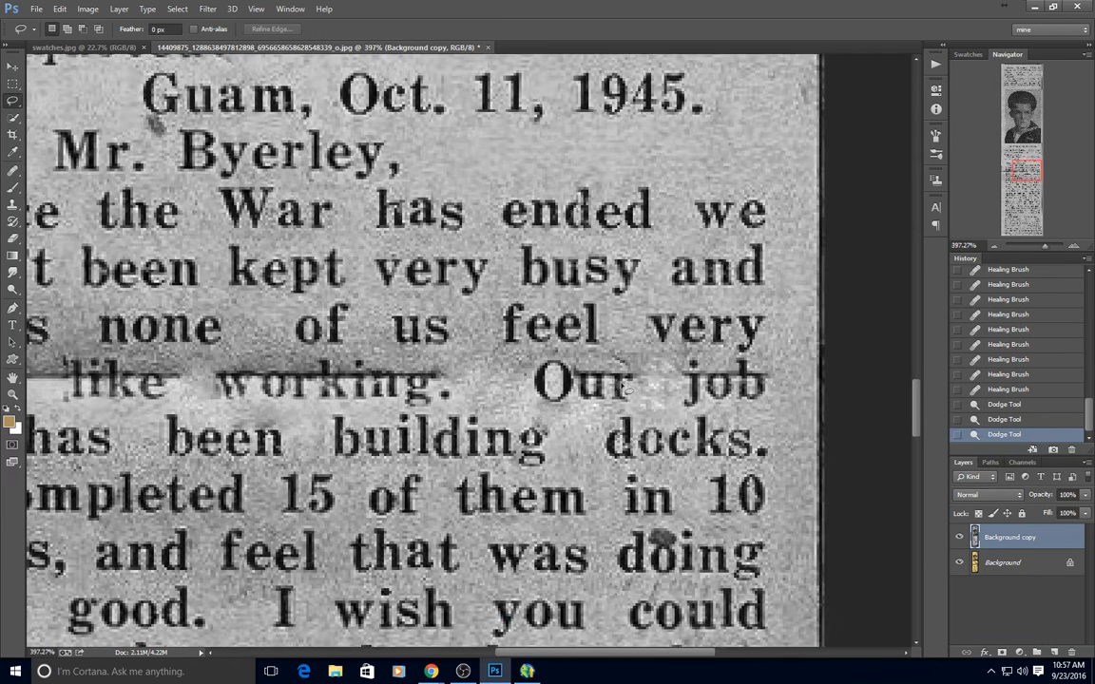
scroll(494, 410, down, 1)
scroll(218, 416, up, 2)
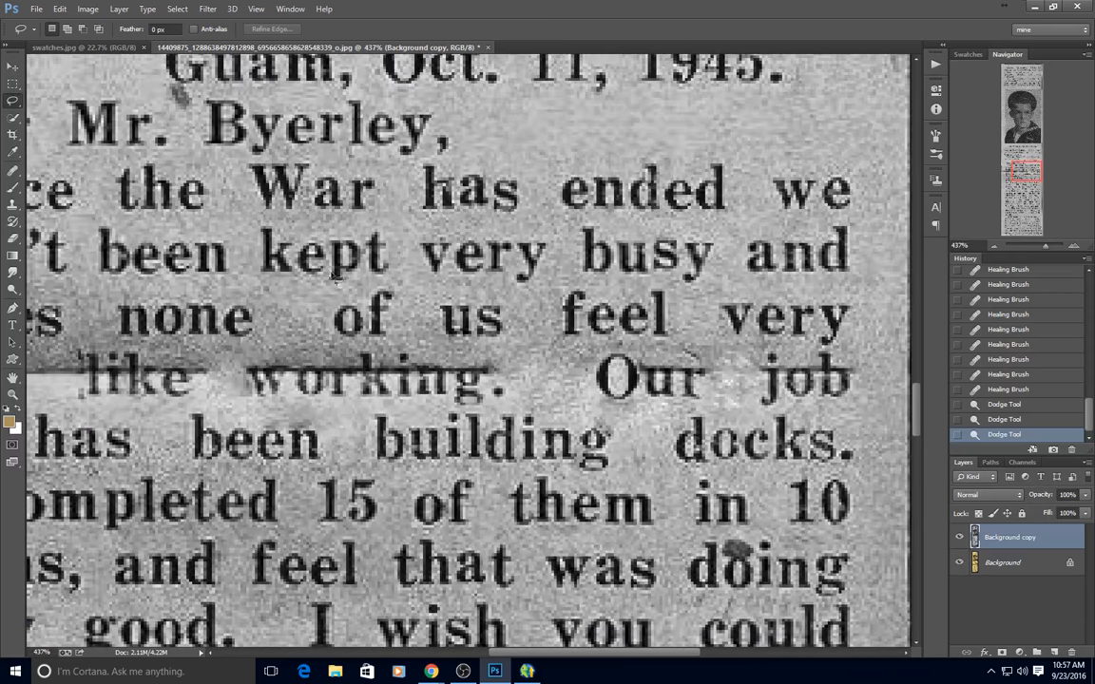
scroll(333, 444, down, 2)
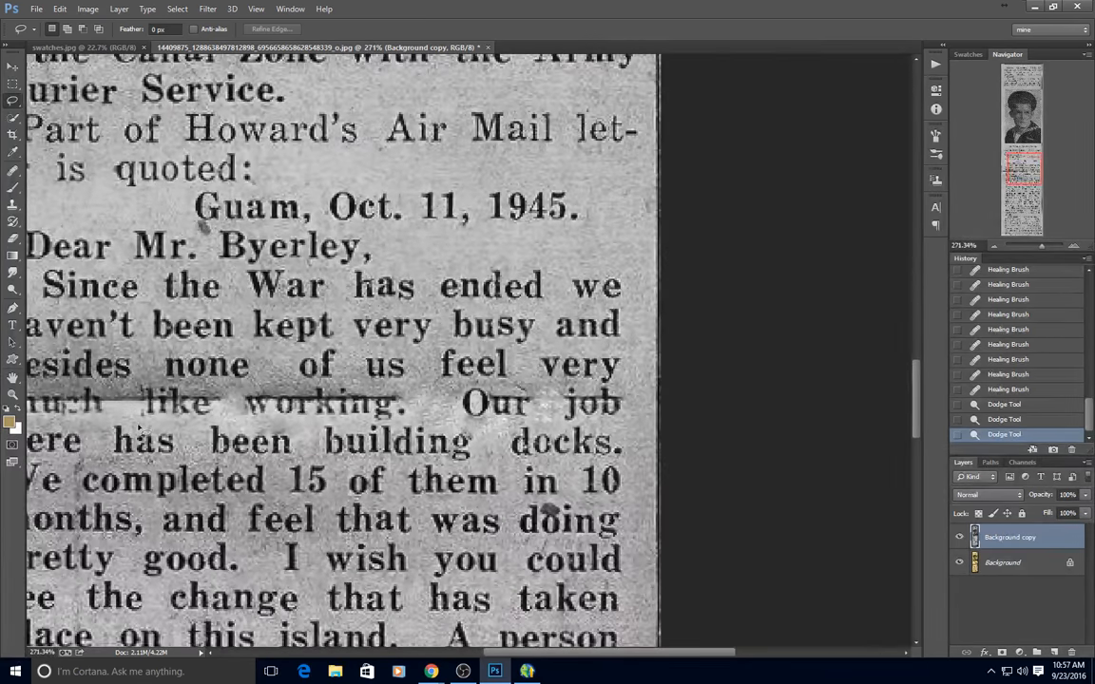
scroll(130, 428, up, 3)
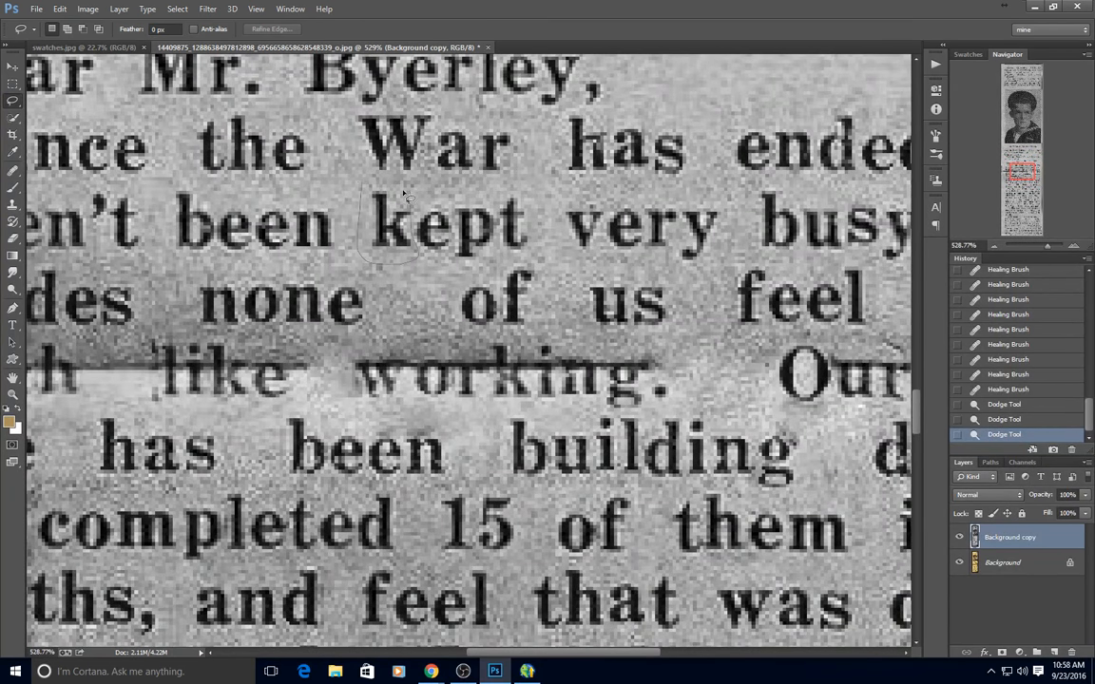
drag(403, 194, 408, 198)
click(60, 10)
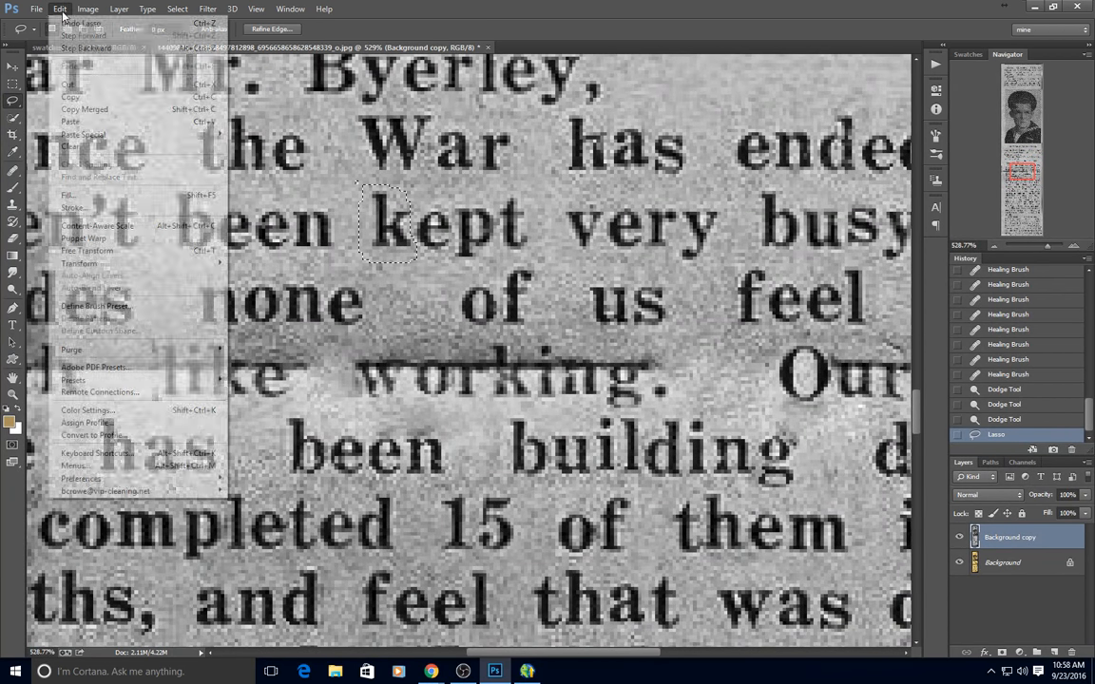
click(70, 97)
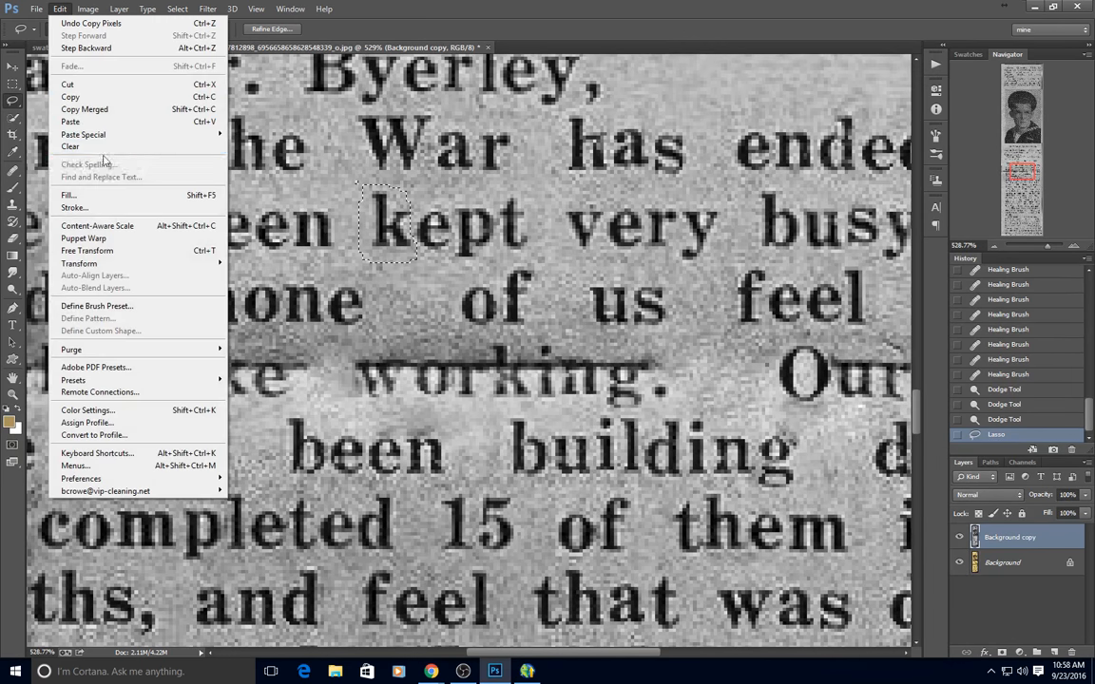
click(70, 122)
click(13, 67)
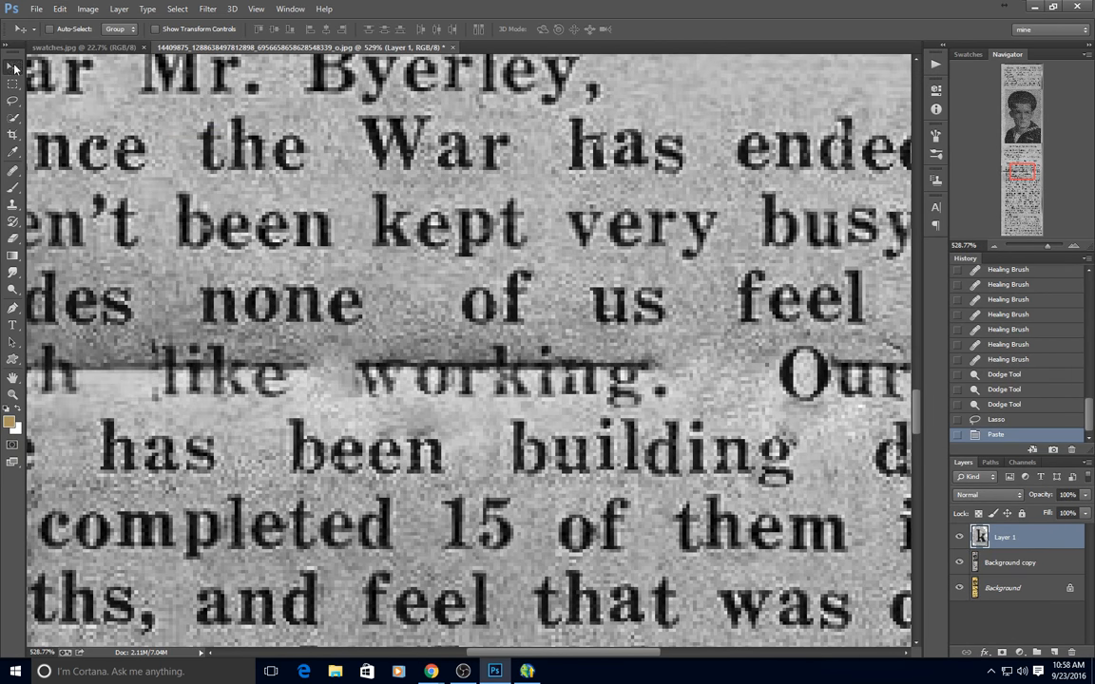
drag(390, 241, 230, 381)
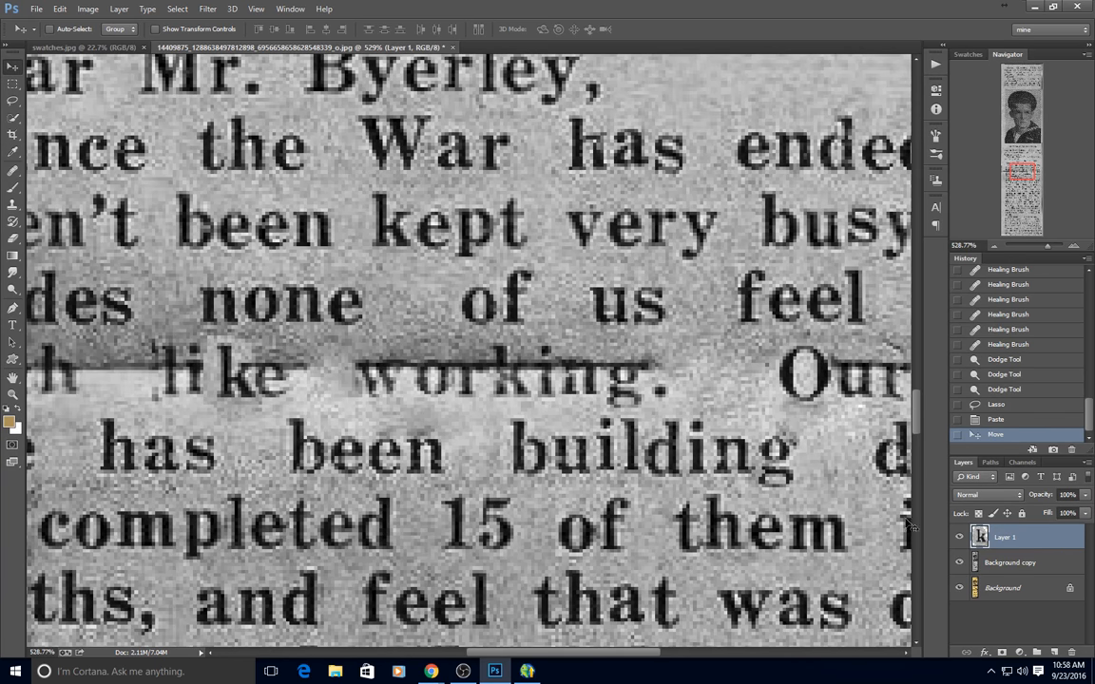
- Add a layer mask to the pasted k and paint out its surrounding paper with a size 6 black brush
click(1001, 653)
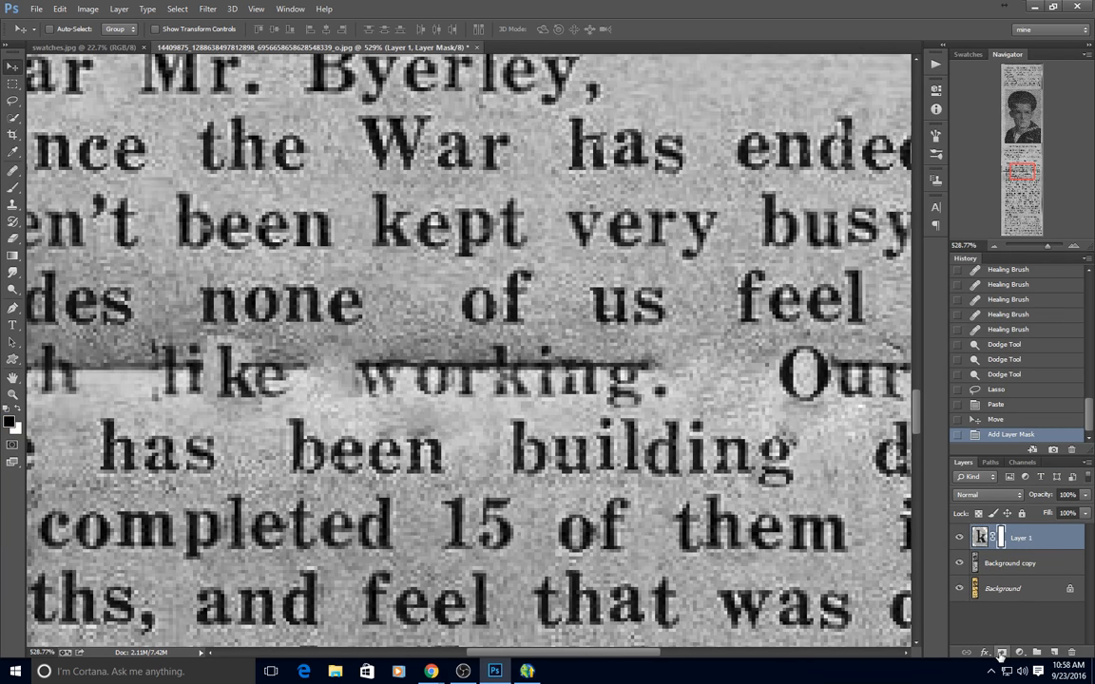
click(15, 189)
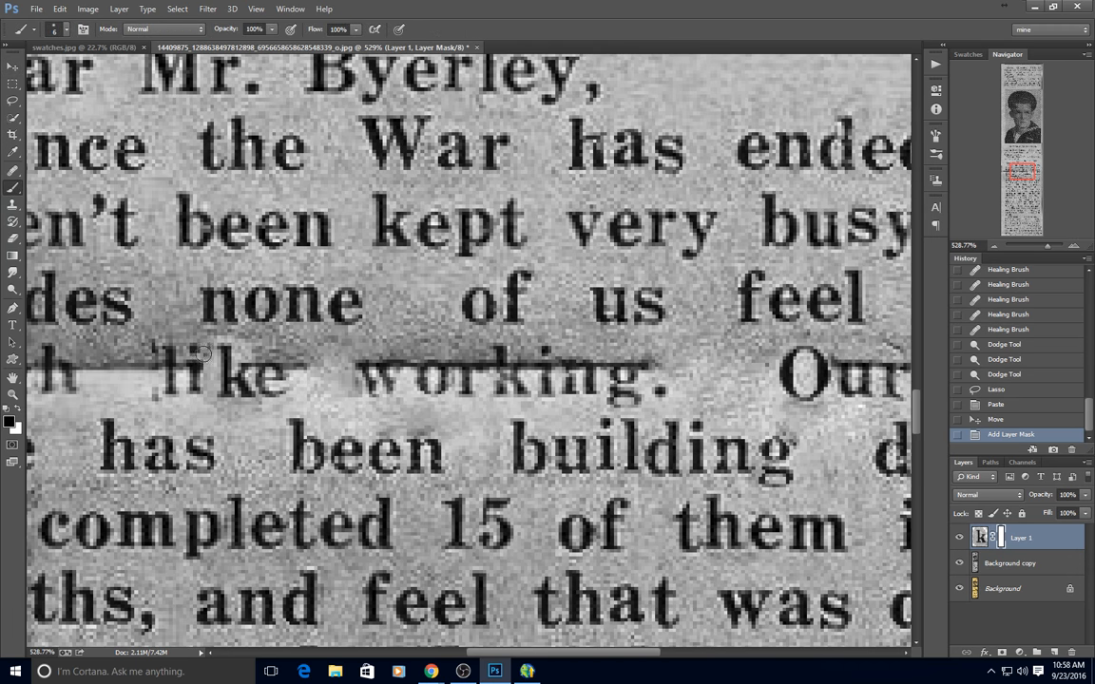
mouse_move(203, 395)
mouse_down()
mouse_move(245, 344)
mouse_move(255, 351)
mouse_up()
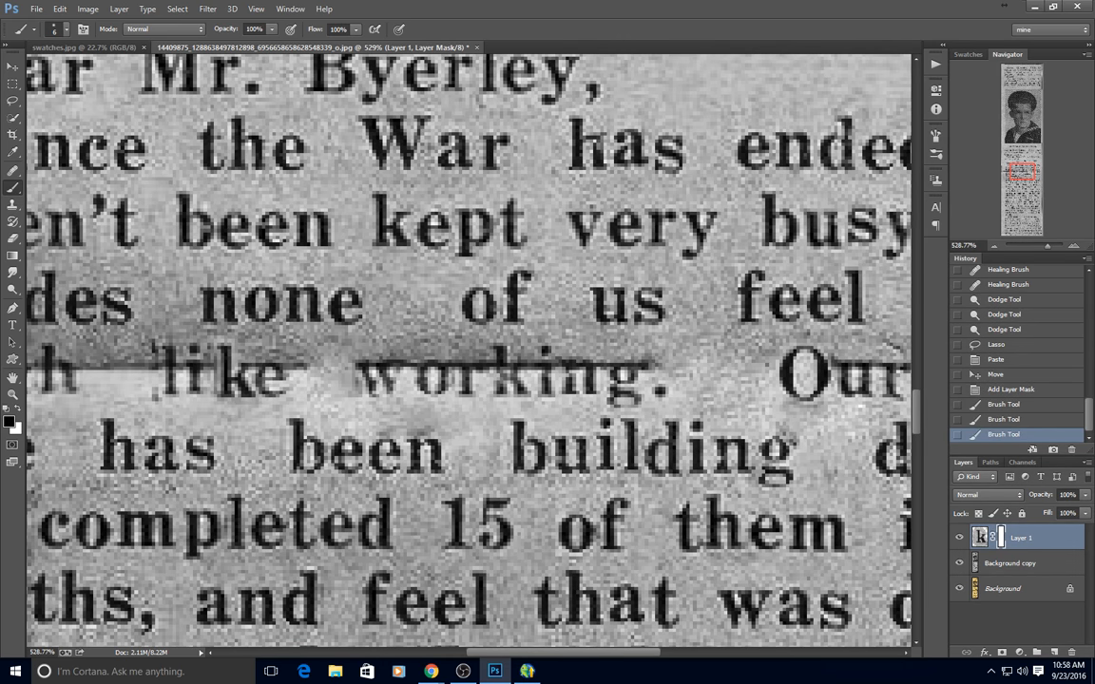
click(164, 359)
- Align the pasted k over the original in "like", reducing its layer opacity to 38% as a placement aid and restoring it to 100%
click(13, 64)
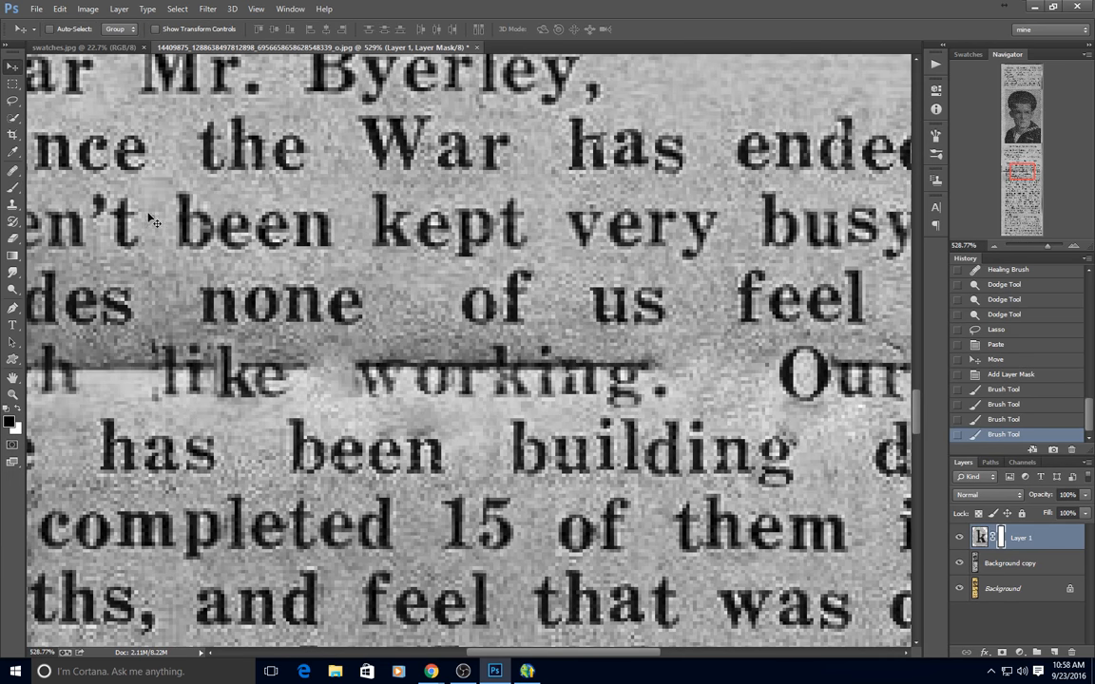
drag(246, 398, 235, 389)
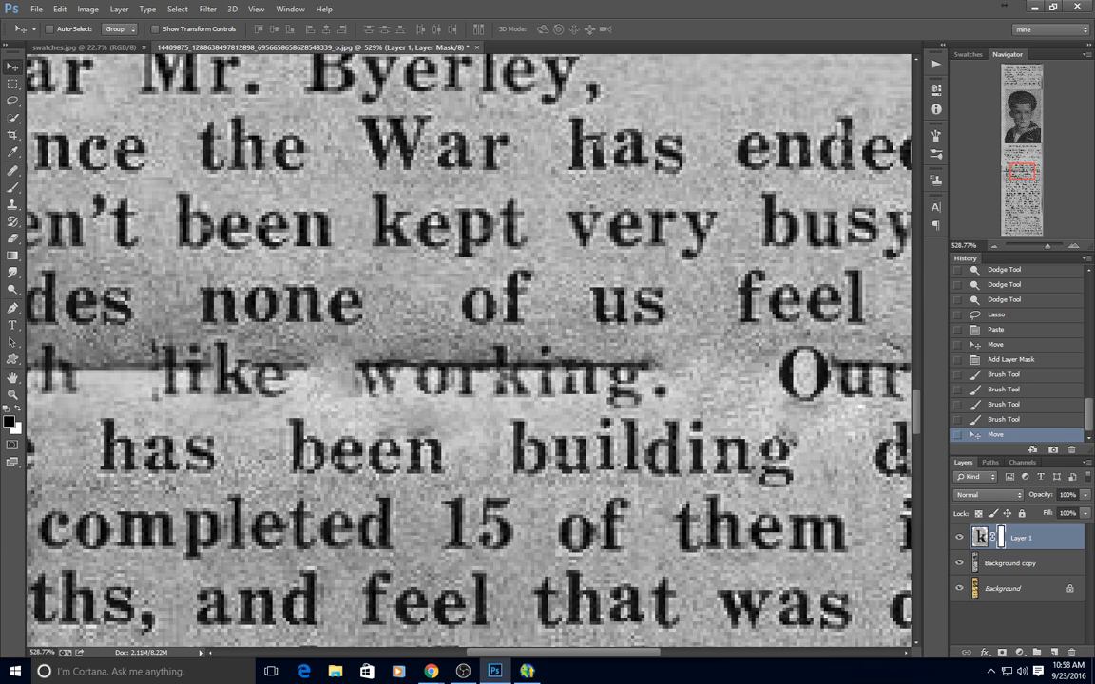
click(1084, 496)
drag(1043, 516, 1047, 515)
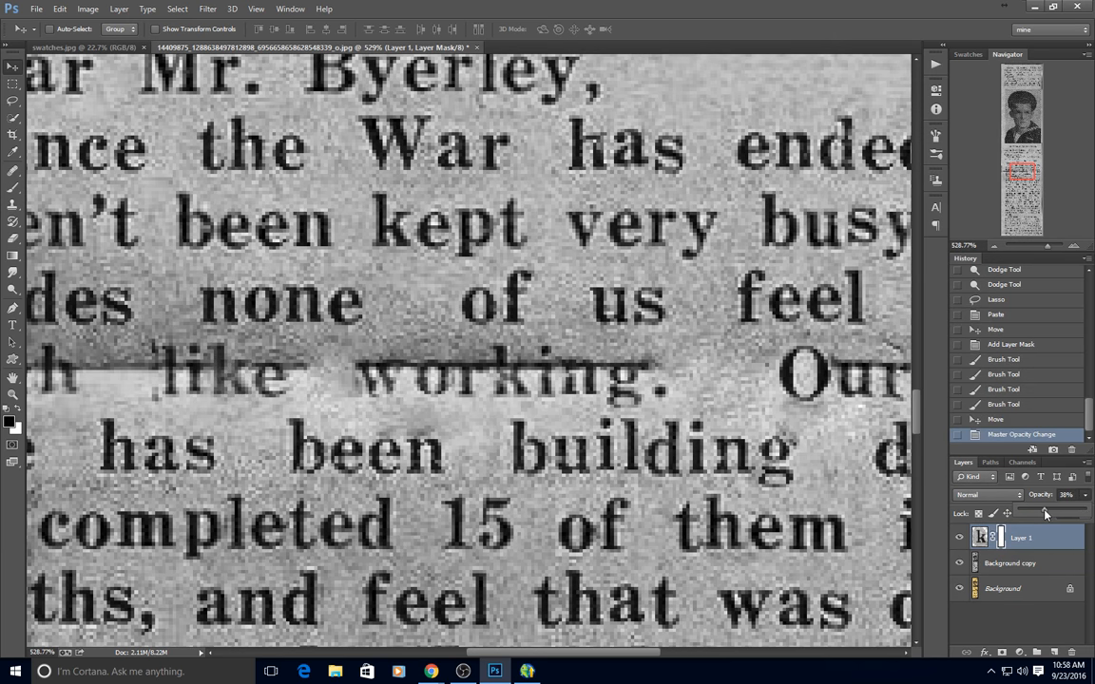
drag(243, 397, 239, 393)
click(1085, 496)
drag(1088, 510, 1089, 510)
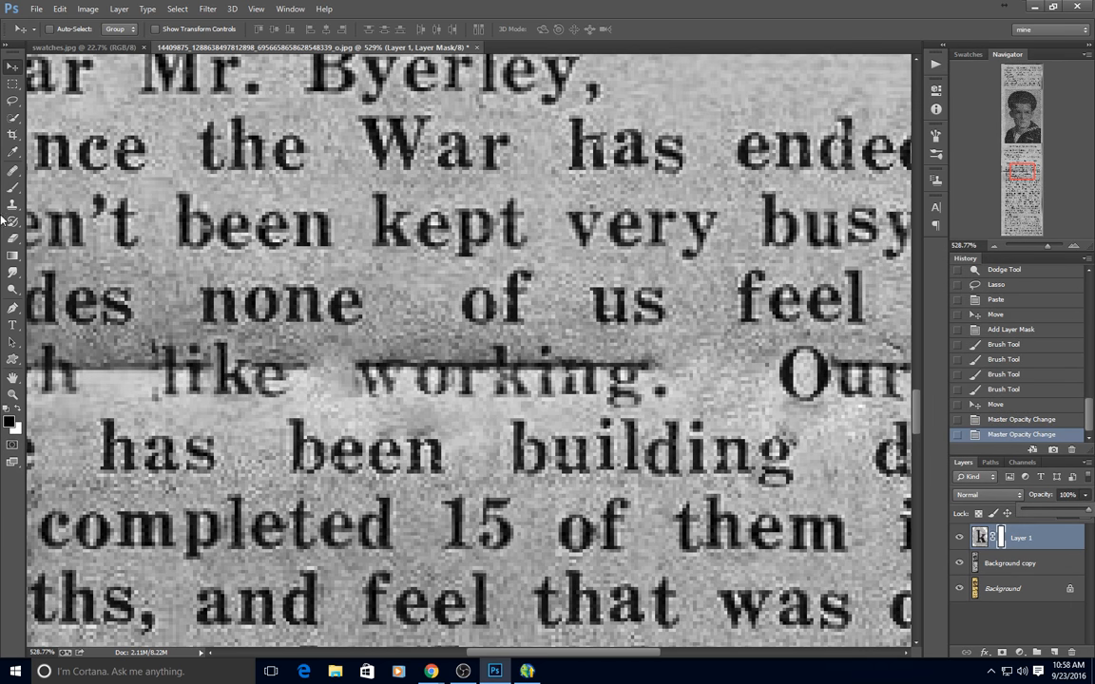
- Mask out the remaining paper edges around the aligned k so it blends between the i and e of "like"
click(13, 190)
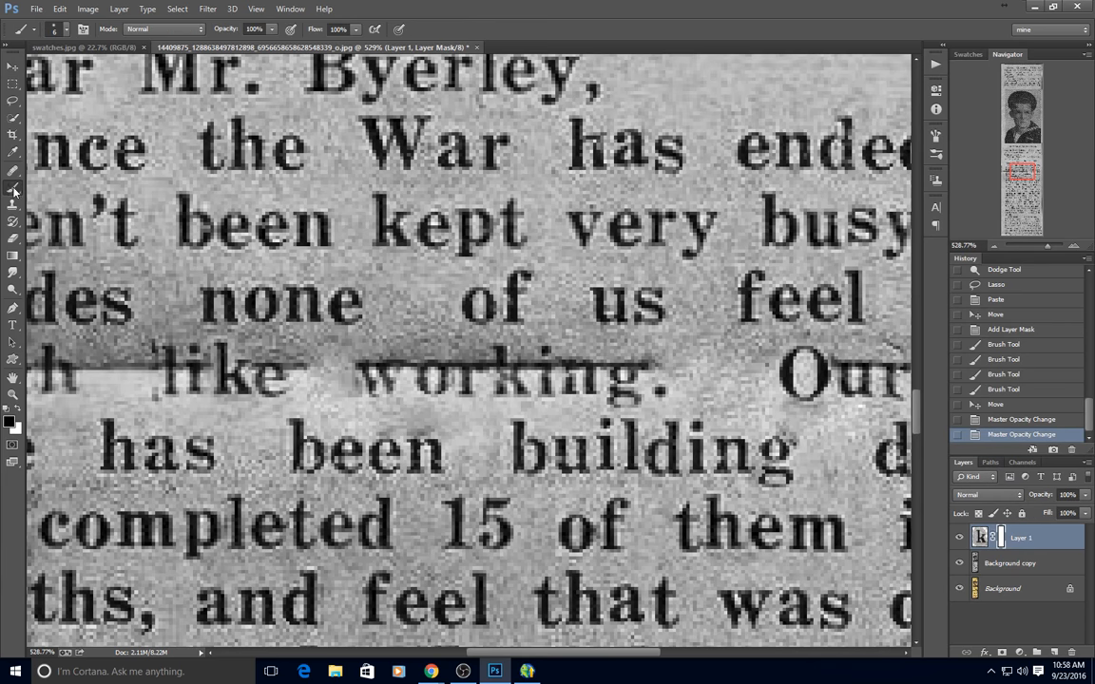
click(209, 354)
click(190, 330)
click(203, 334)
click(228, 337)
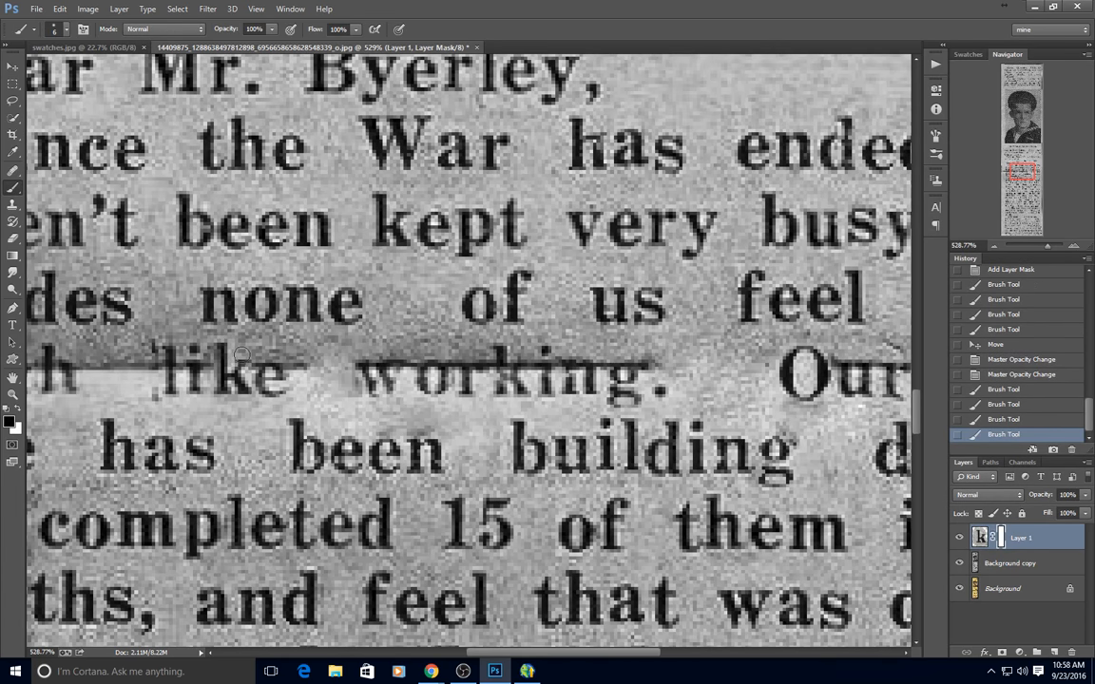
click(236, 343)
click(259, 385)
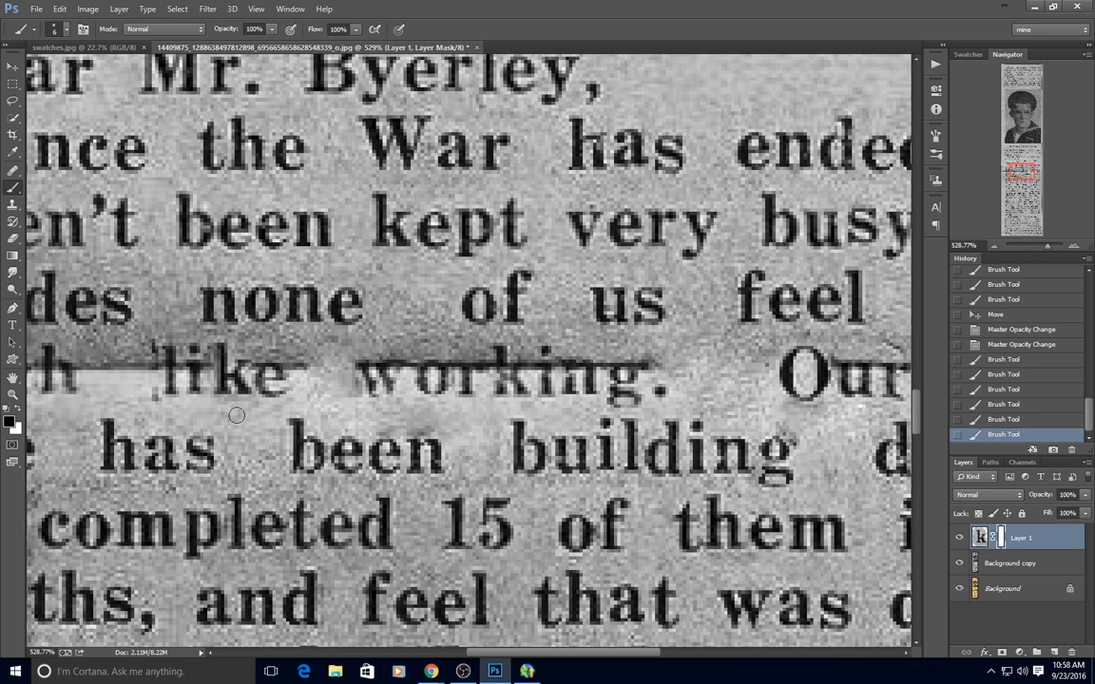
- Touch up the layer mask around the pasted k in "like" with two more black brush strokes
click(232, 376)
click(209, 379)
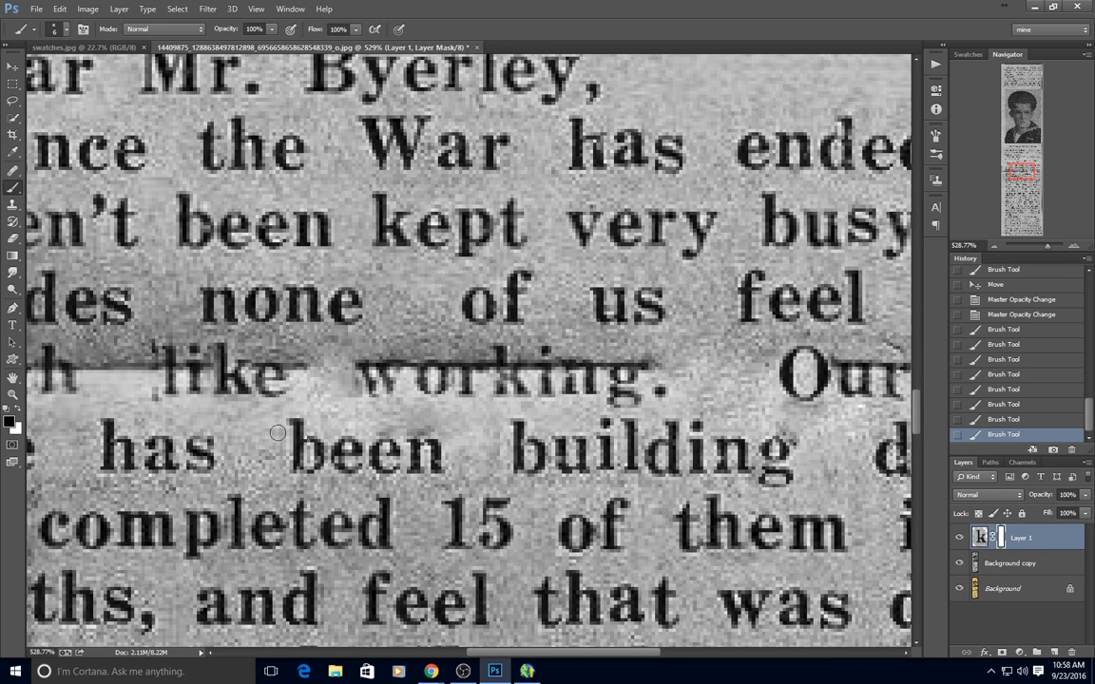
- Examine the whole clipping, covering the creased letter text, the remaining paragraphs and the halftone portrait
scroll(484, 407, down, 3)
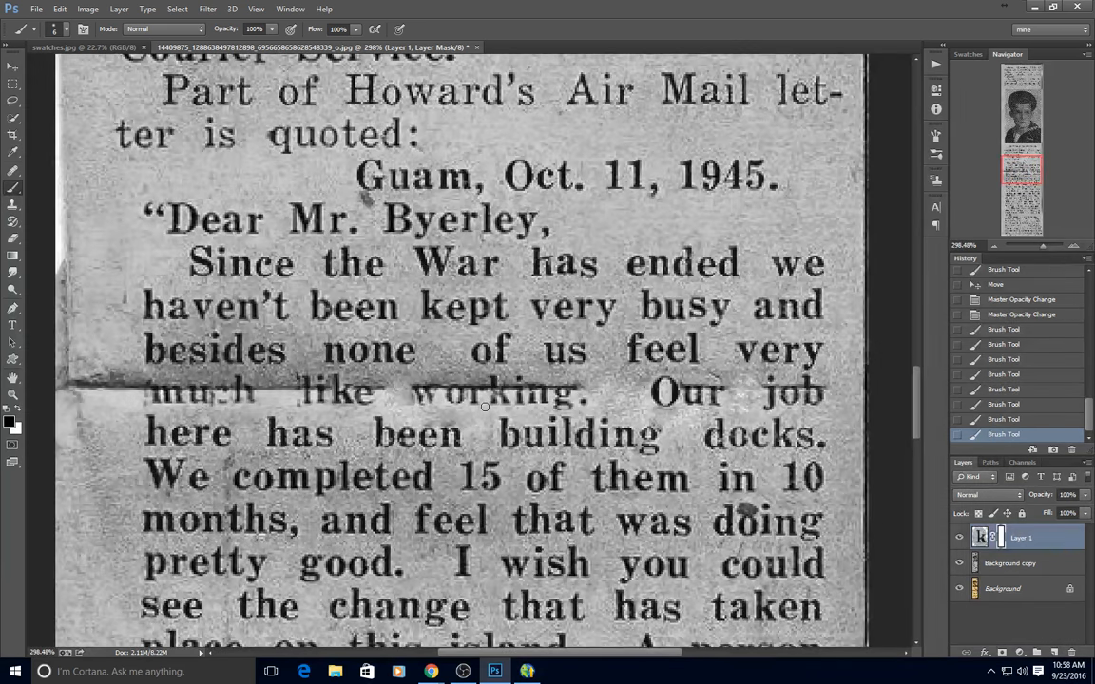
scroll(483, 407, down, 1)
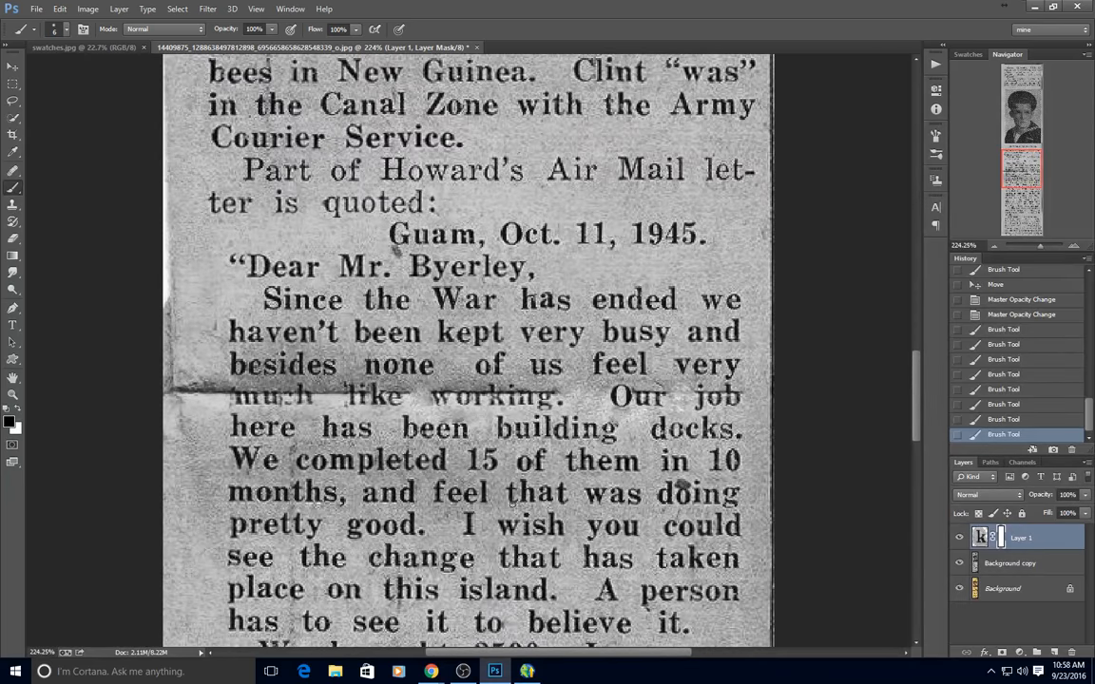
scroll(829, 334, down, 5)
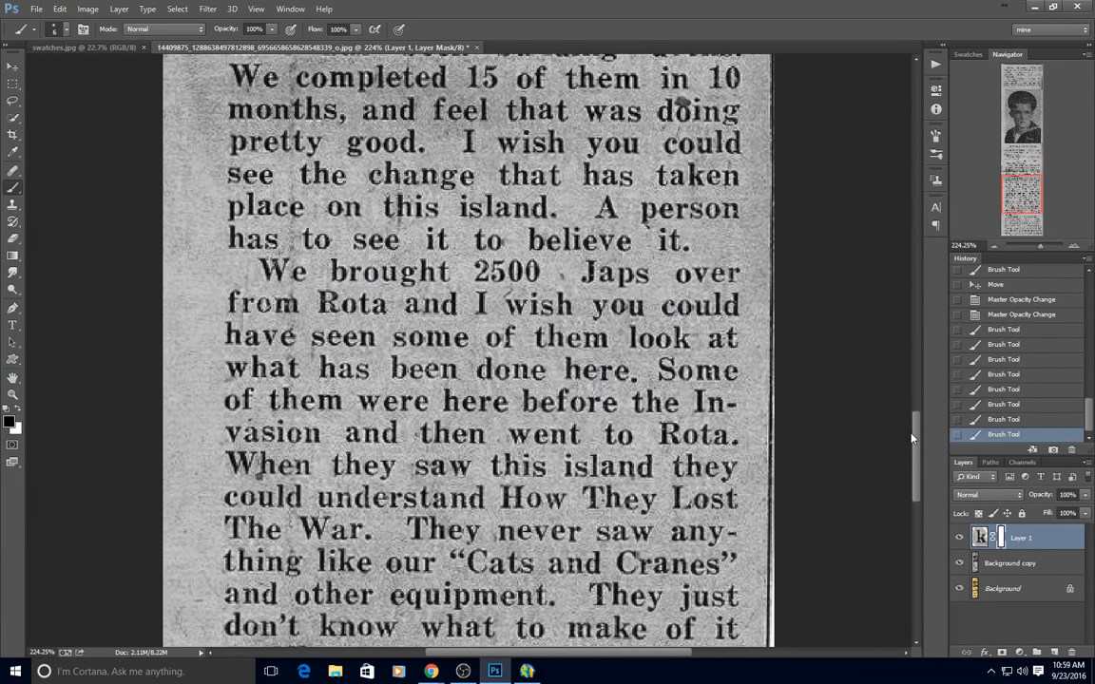
drag(911, 438, 903, 359)
scroll(633, 376, down, 3)
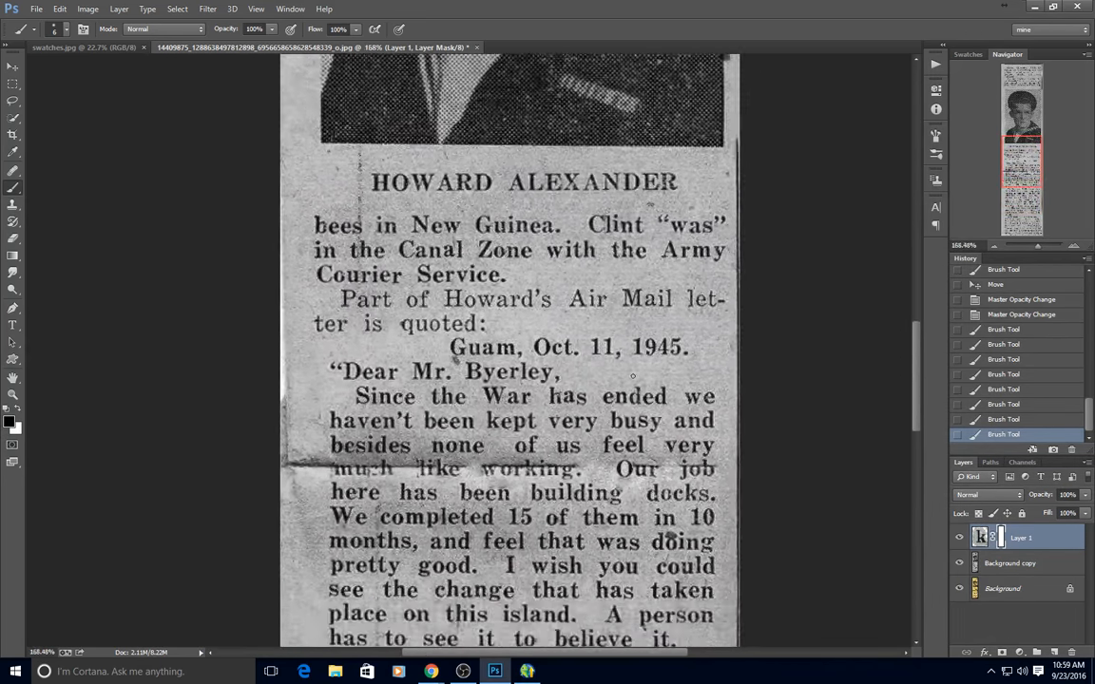
scroll(633, 376, down, 5)
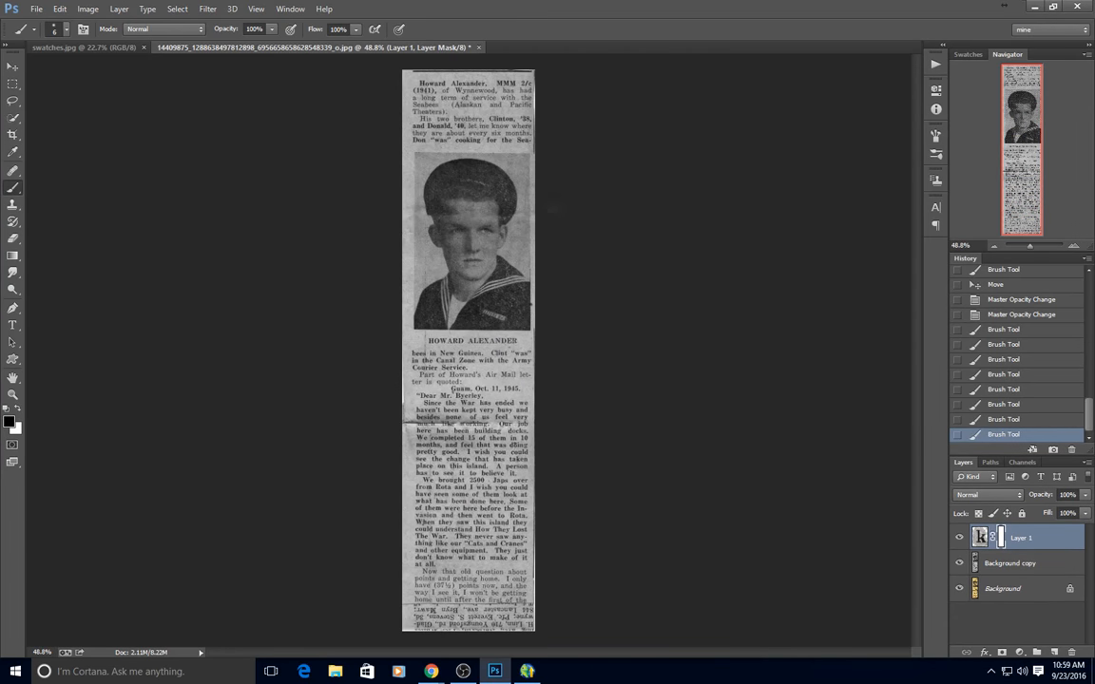
scroll(507, 164, up, 3)
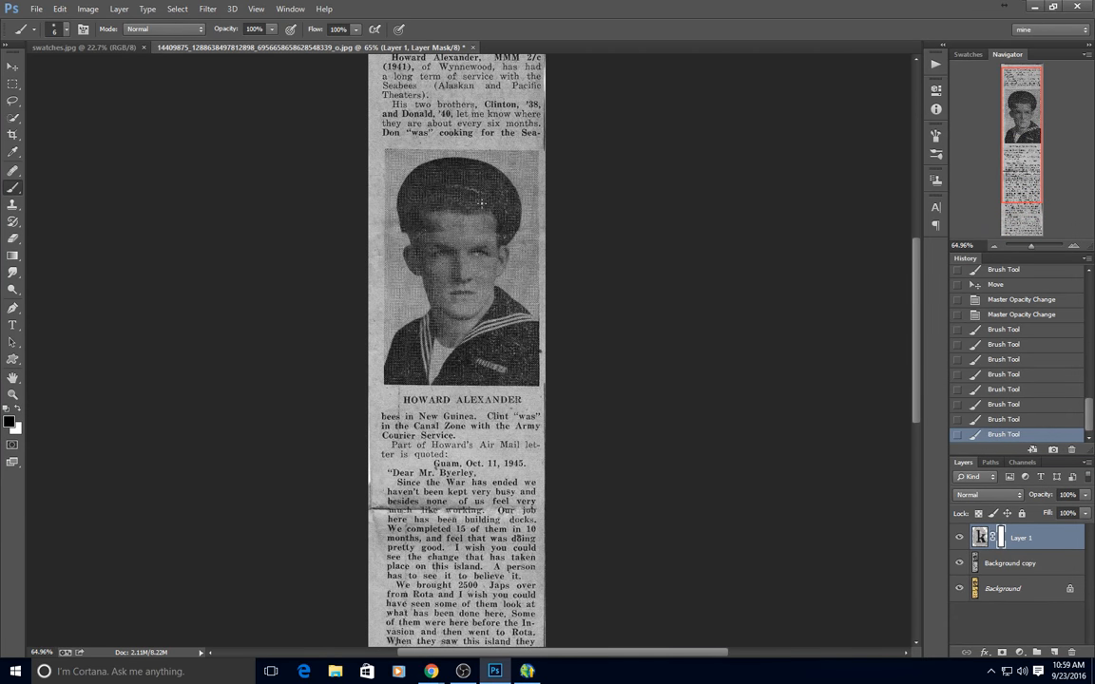
scroll(482, 202, up, 4)
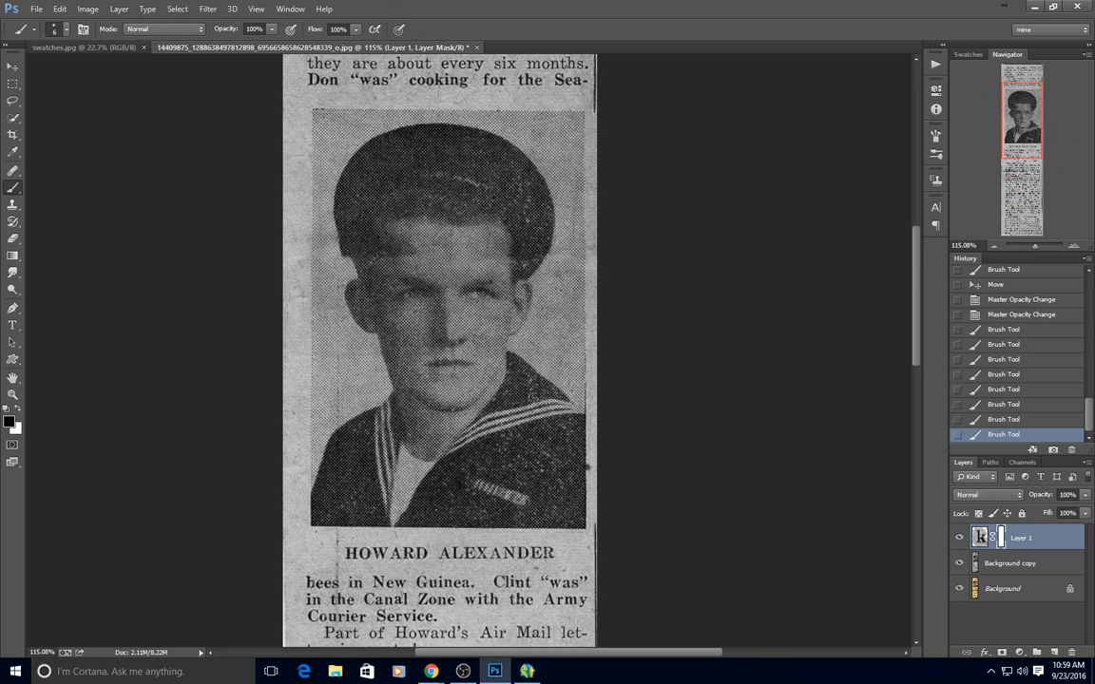
scroll(494, 276, up, 1)
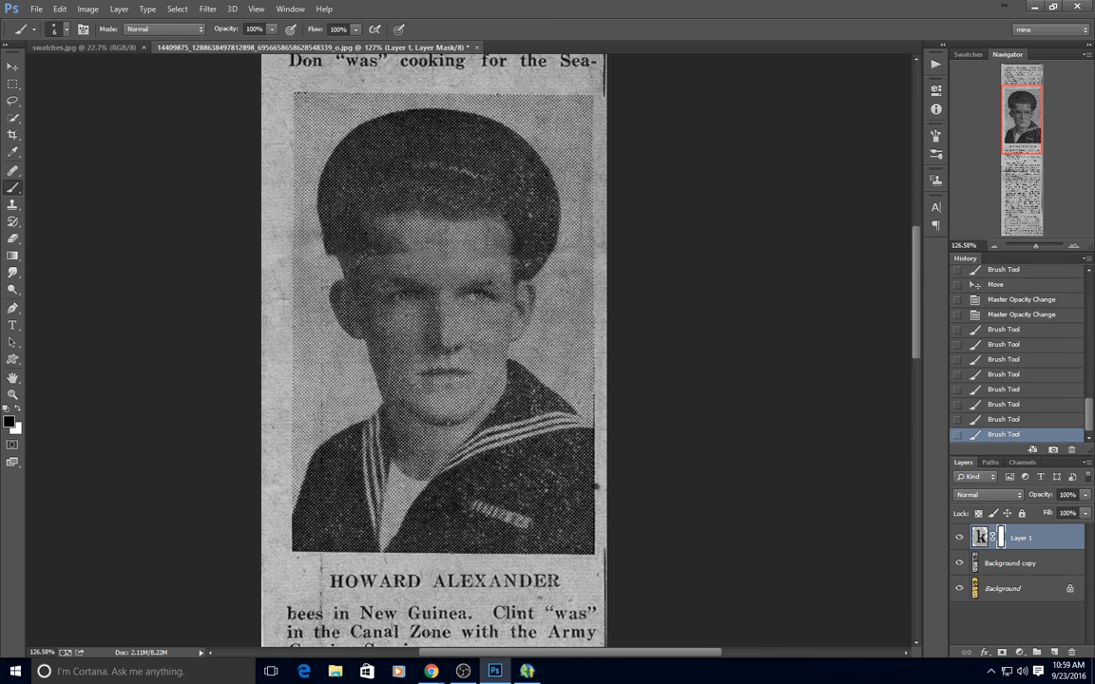
scroll(444, 363, up, 1)
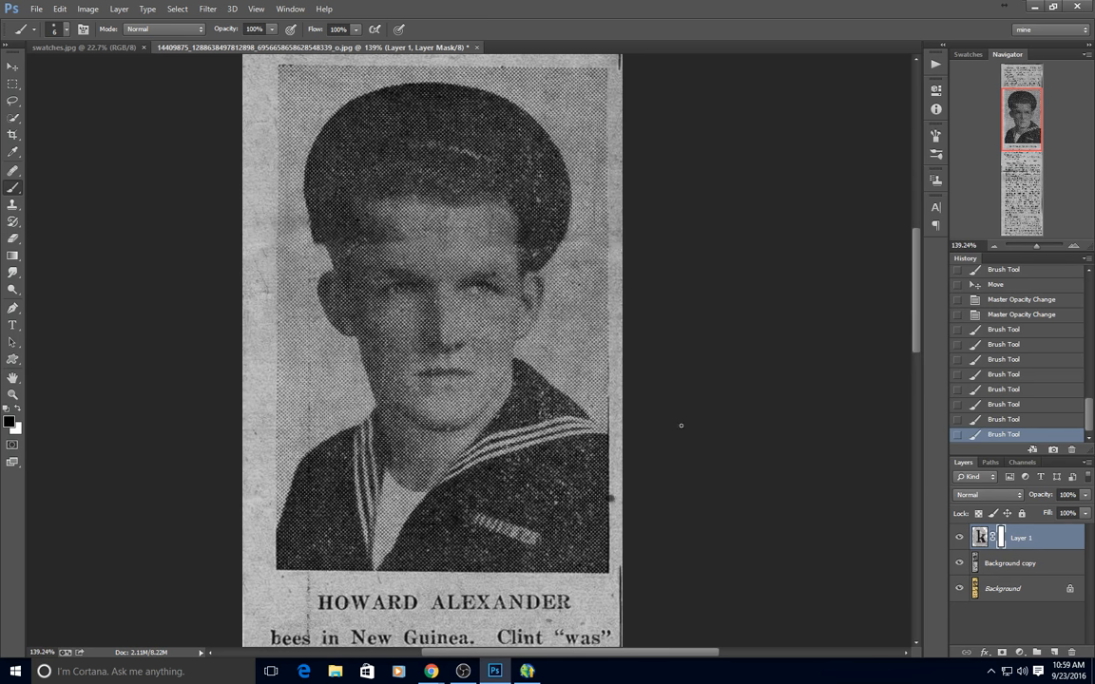
scroll(683, 235, down, 1)
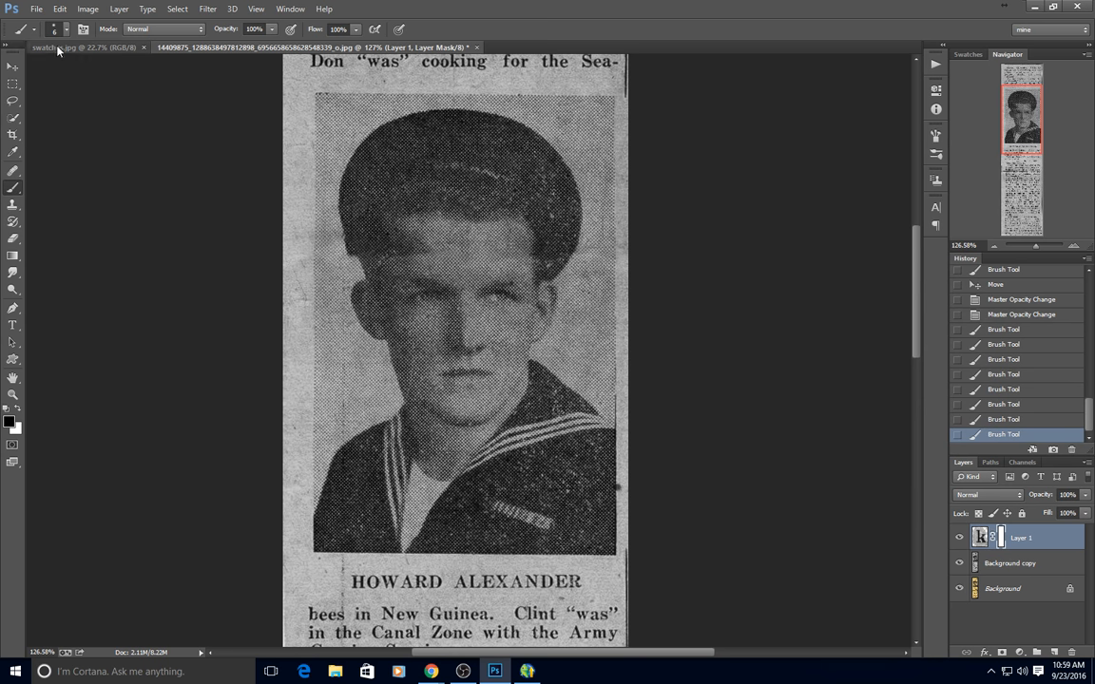
- Merge all visible layers and brighten the result with Levels, setting the RGB white input level to 220
click(119, 8)
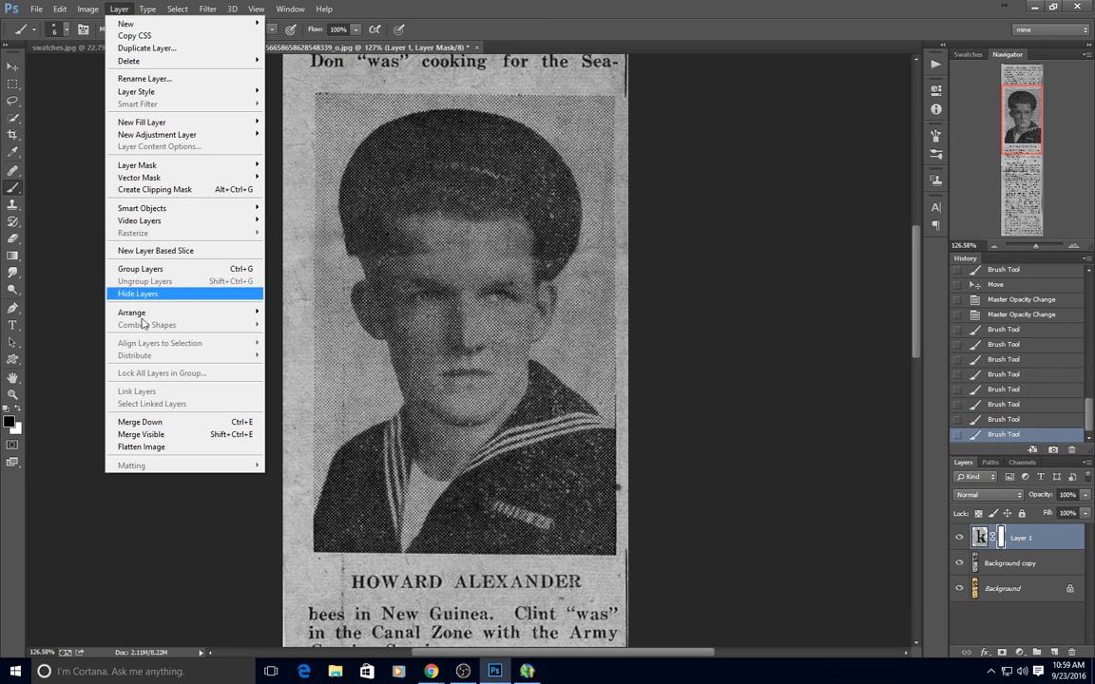
click(149, 436)
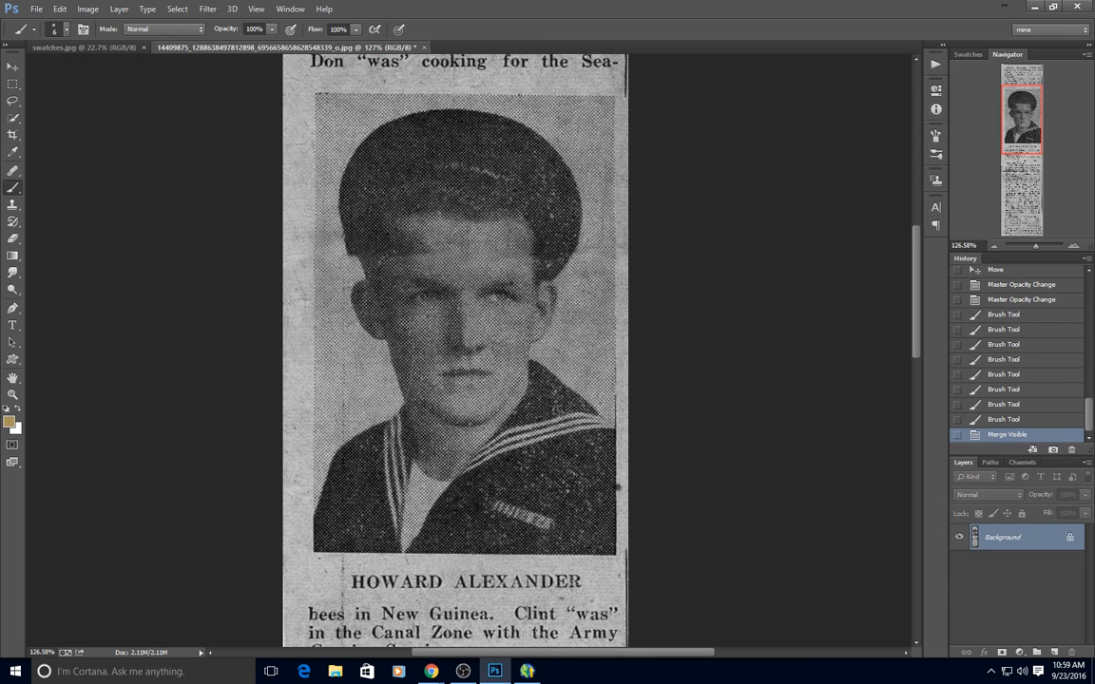
click(85, 9)
mouse_move(90, 42)
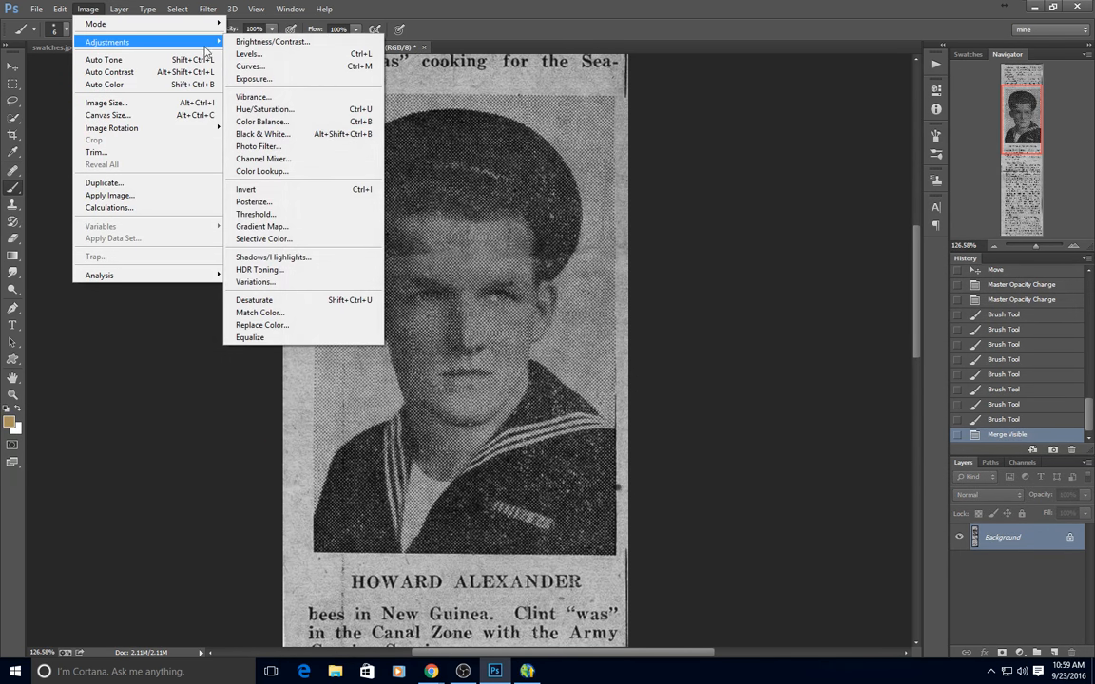
click(258, 59)
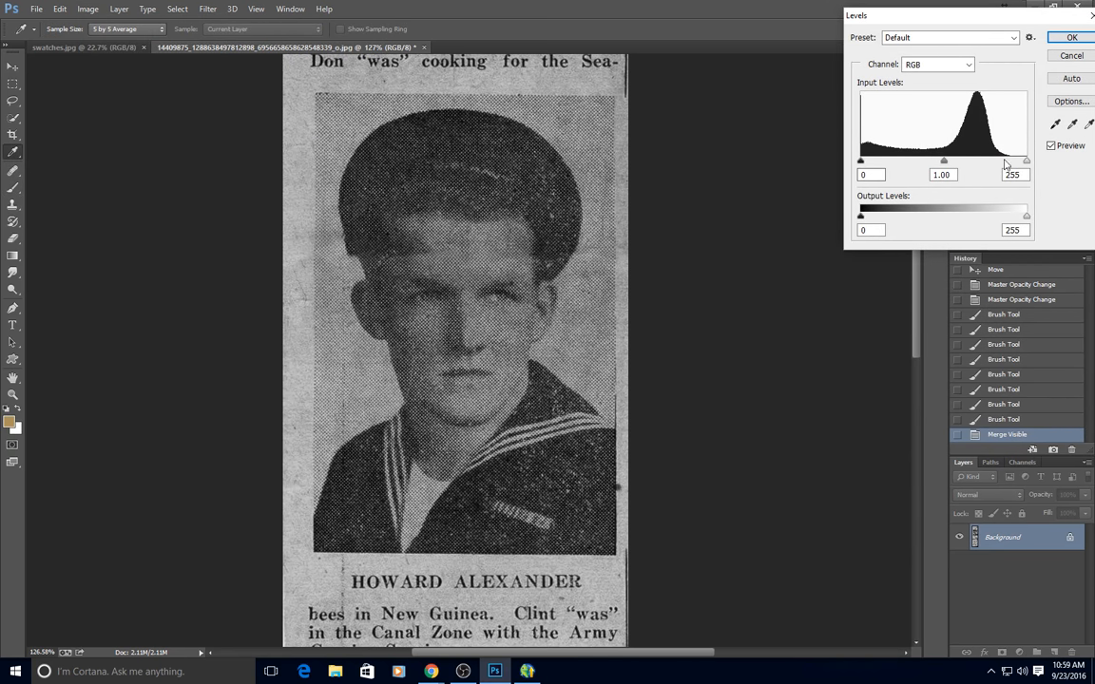
drag(1025, 161, 1005, 164)
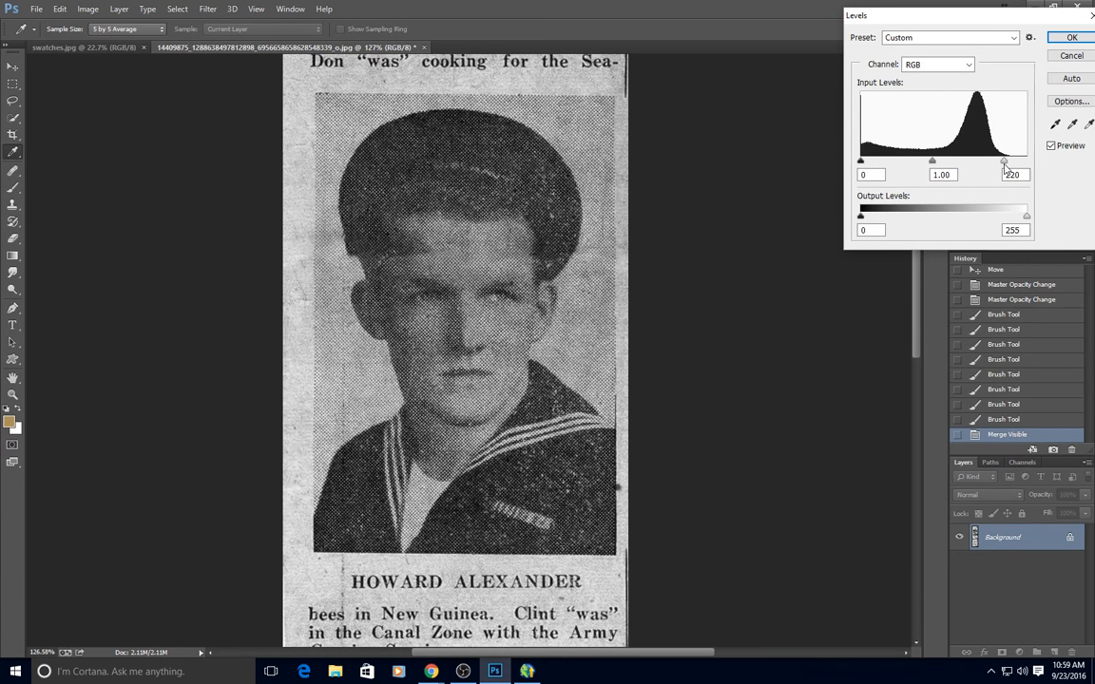
click(1072, 37)
- Start a Shadows/Highlights adjustment on the merged clipping, setting the Shadows amount to 6% and tonal width to 31%
scroll(768, 277, down, 5)
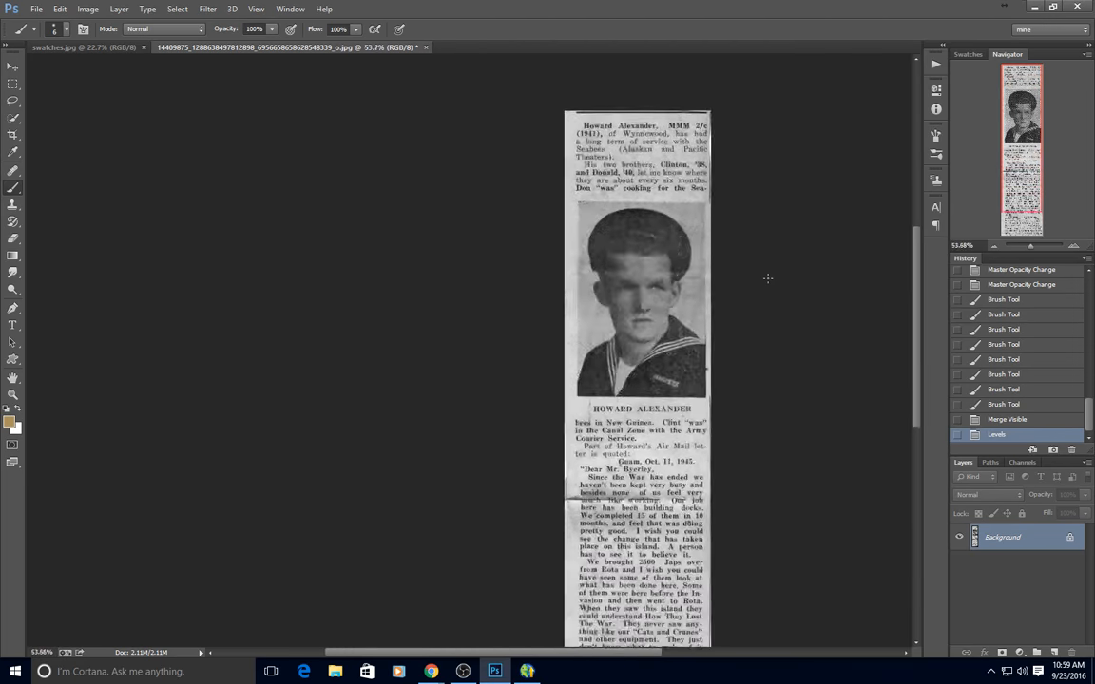
scroll(768, 277, down, 1)
scroll(580, 114, up, 1)
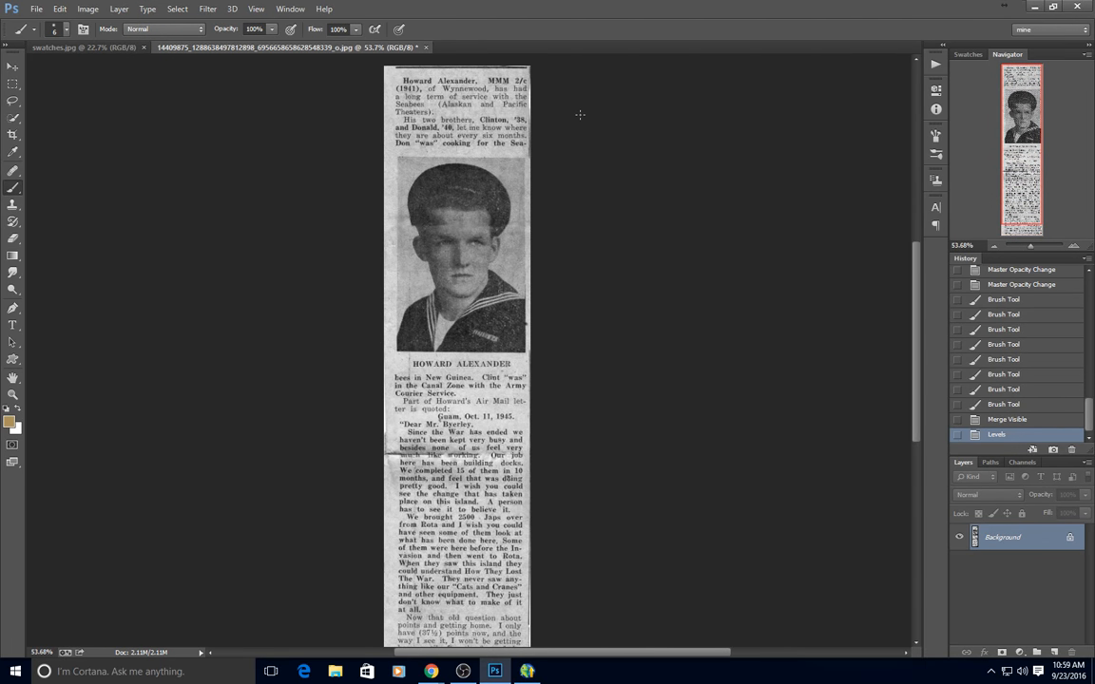
click(87, 13)
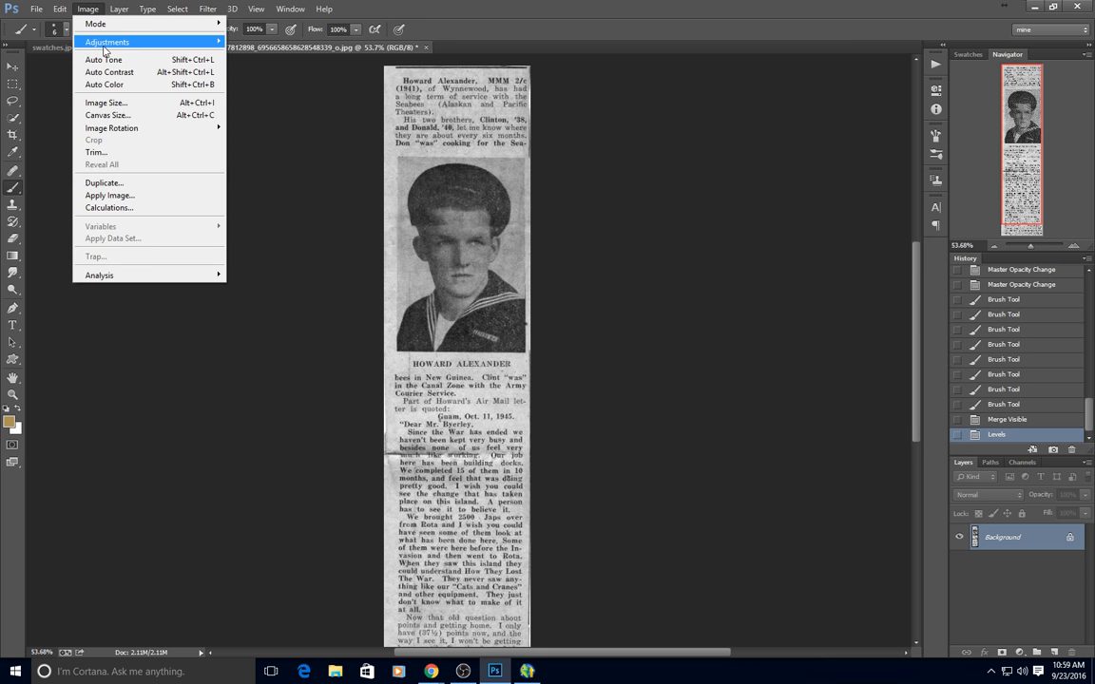
mouse_move(95, 41)
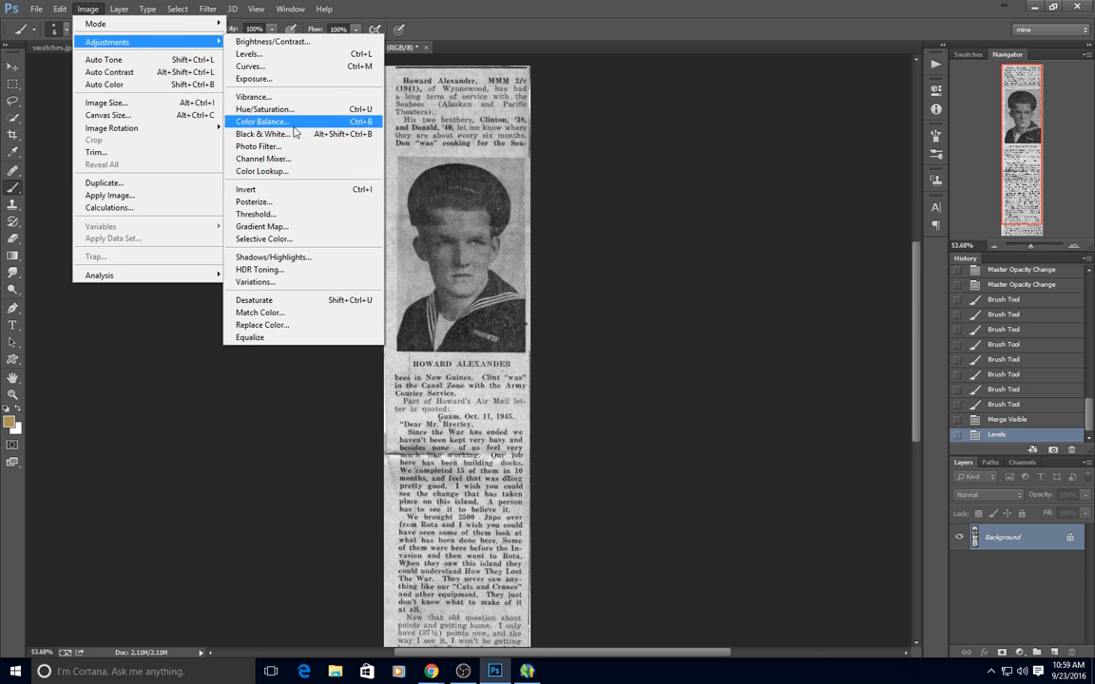
click(282, 259)
drag(884, 218, 622, 89)
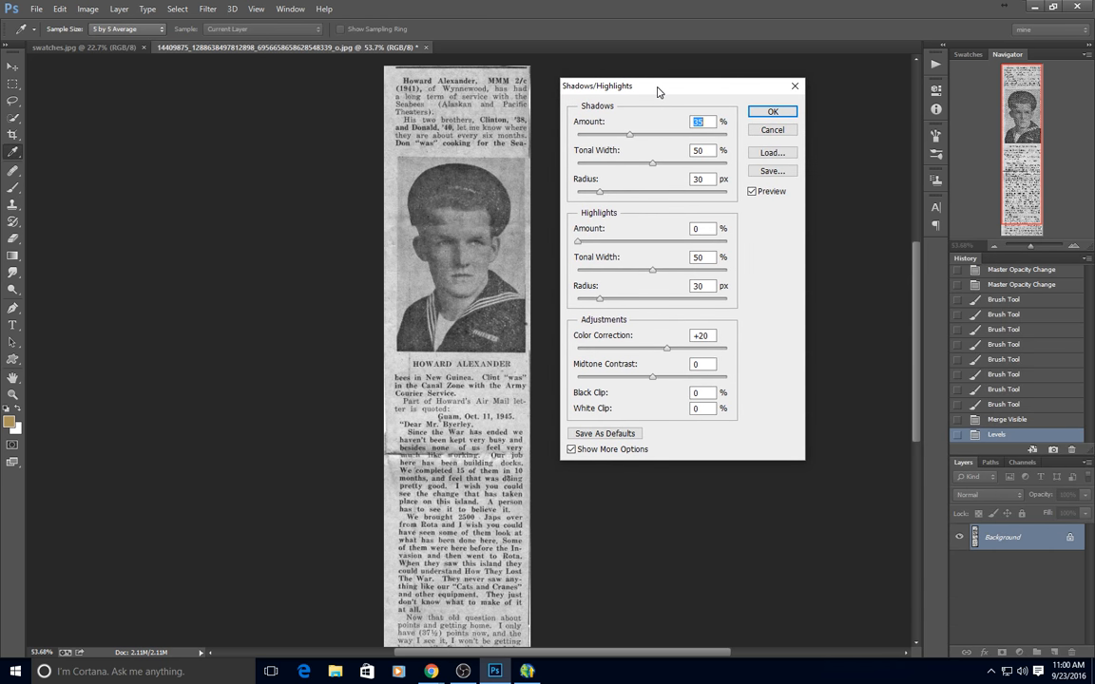
drag(628, 136, 587, 140)
click(624, 164)
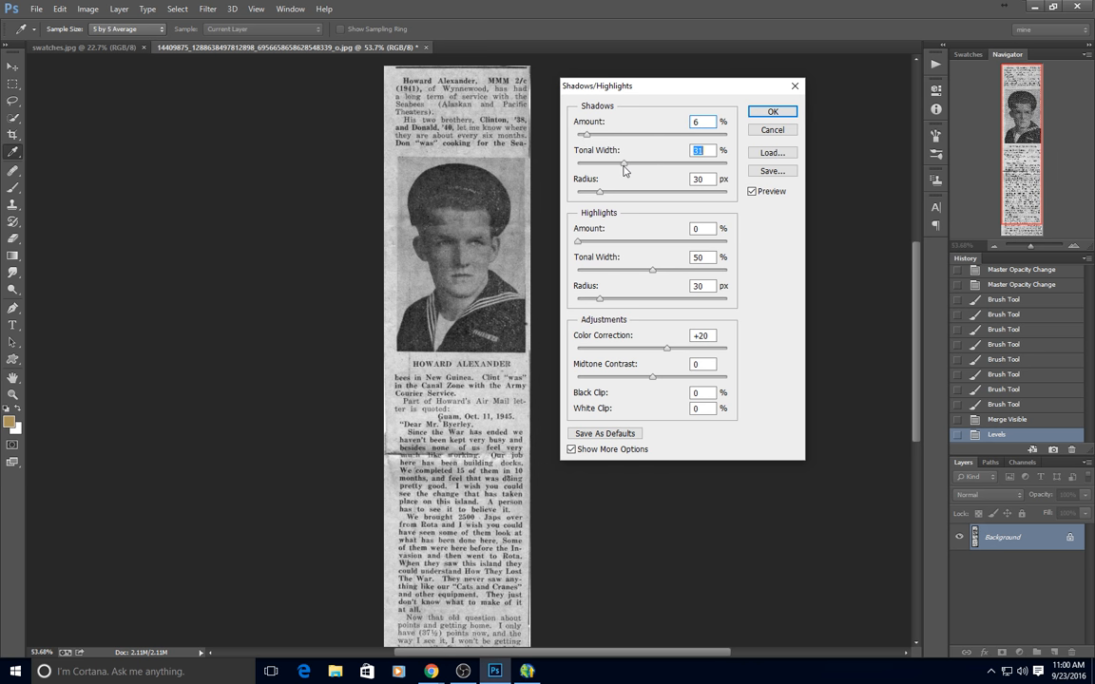
- Set the Highlights amount to 0%, tonal width to 10% and radius to 0 px
click(625, 242)
drag(625, 244, 576, 244)
drag(653, 271, 521, 274)
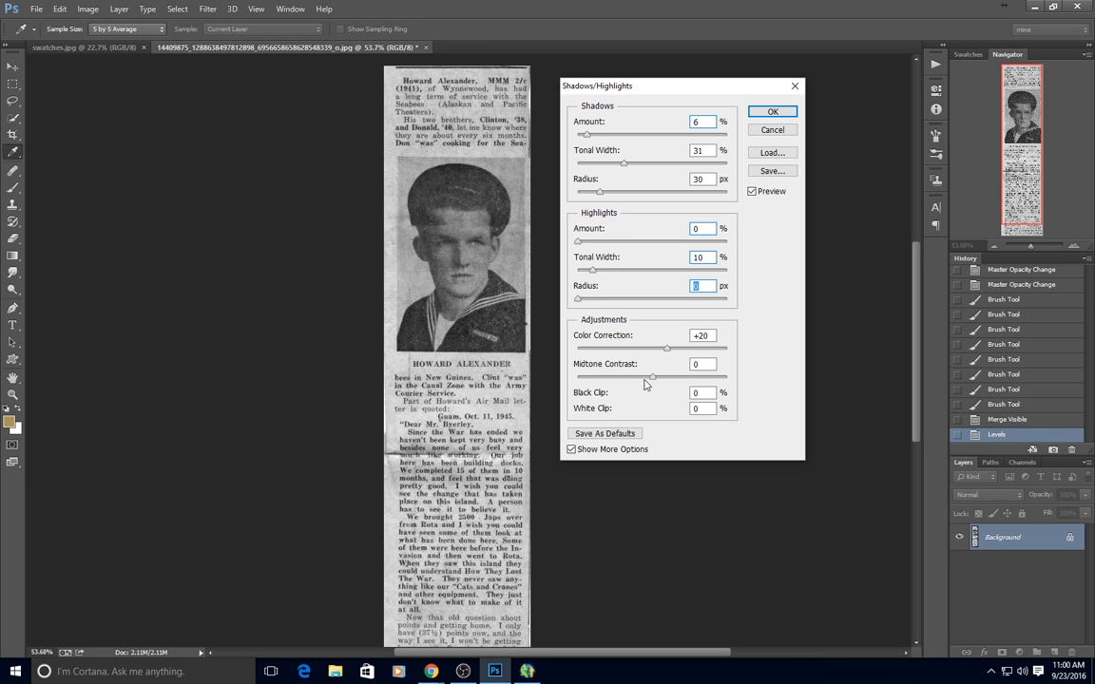
- Set the midtone contrast to +41, fine-tune Shadows to amount 7% and tonal width 28%, and apply the adjustment
drag(652, 378, 682, 383)
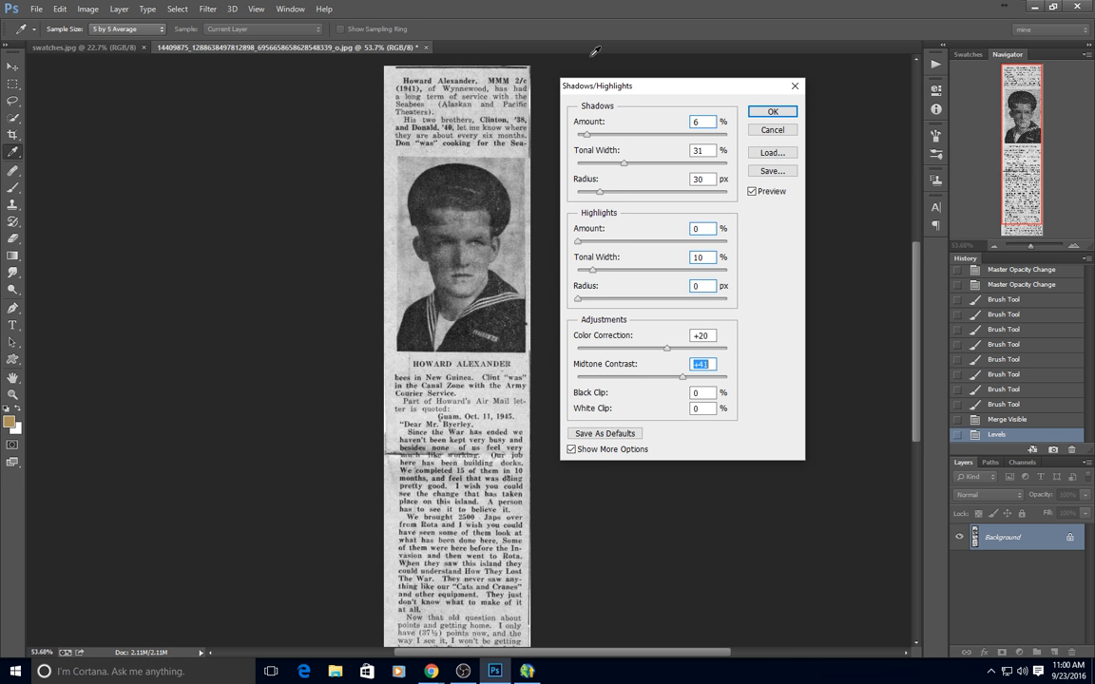
drag(586, 135, 620, 167)
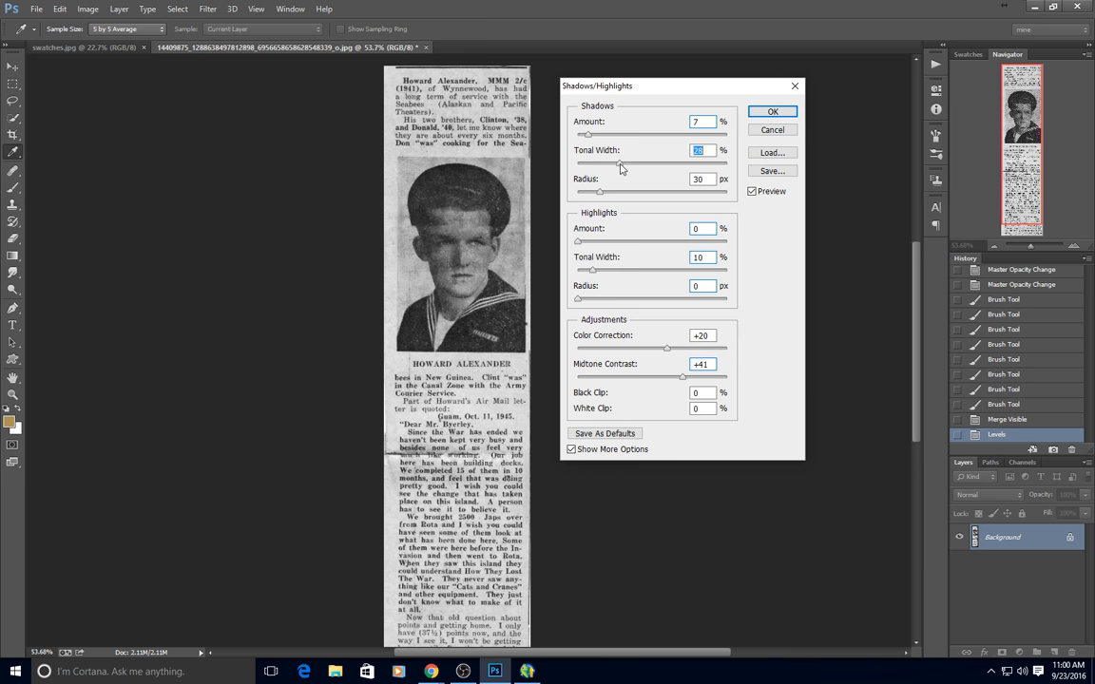
click(773, 111)
scroll(563, 184, up, 5)
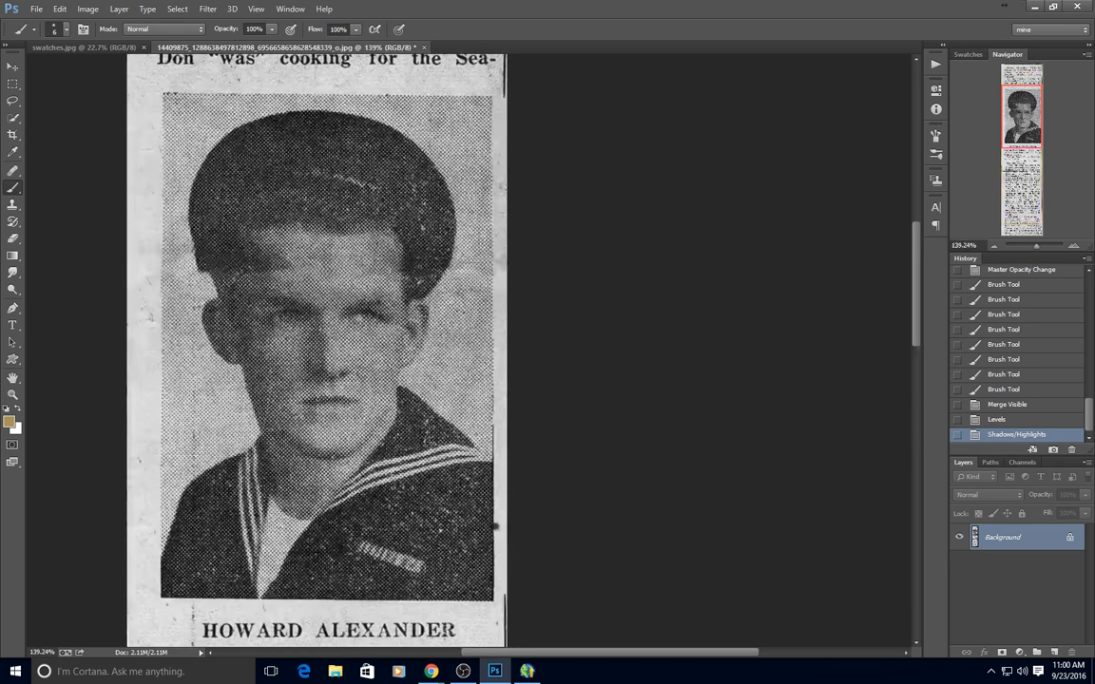